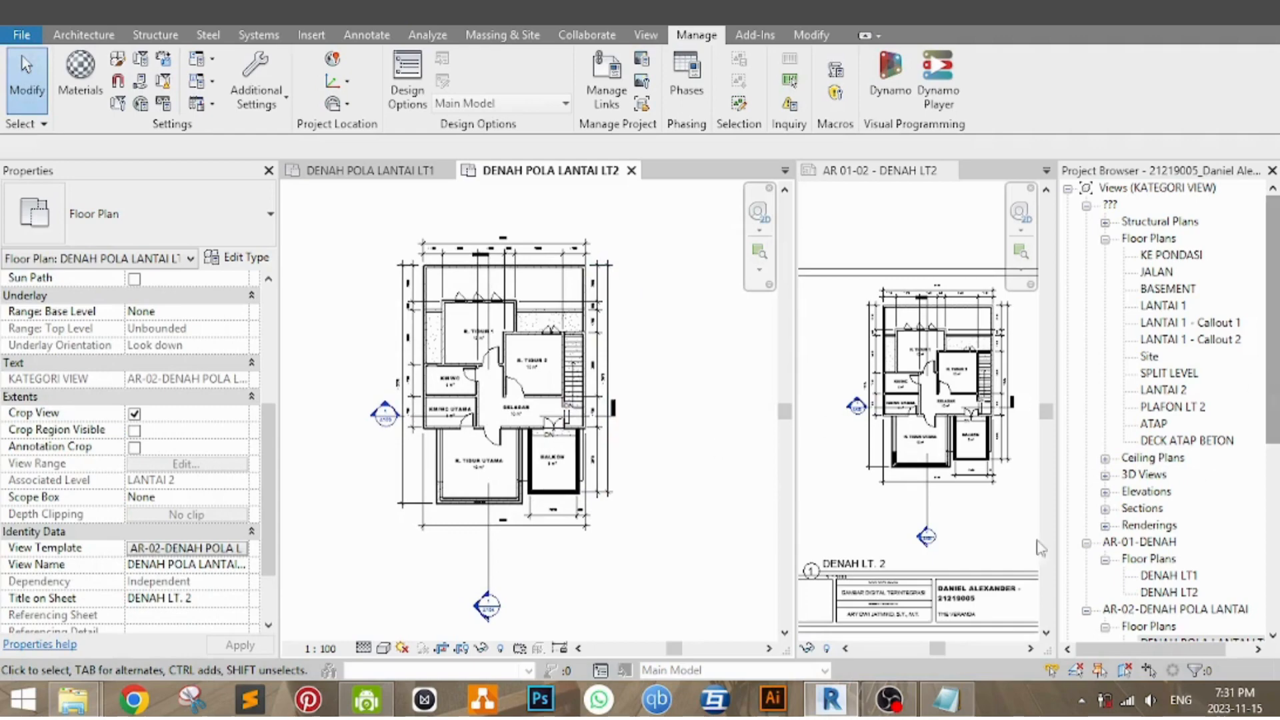
Switch to Notepad and review the KATEGORI SHEET instructions in vg tutorial.txt
{"action": "left_click", "coordinate": [947, 699]}
{"action": "scroll", "coordinate": [947, 360], "scroll_direction": "down", "scroll_amount": 6}
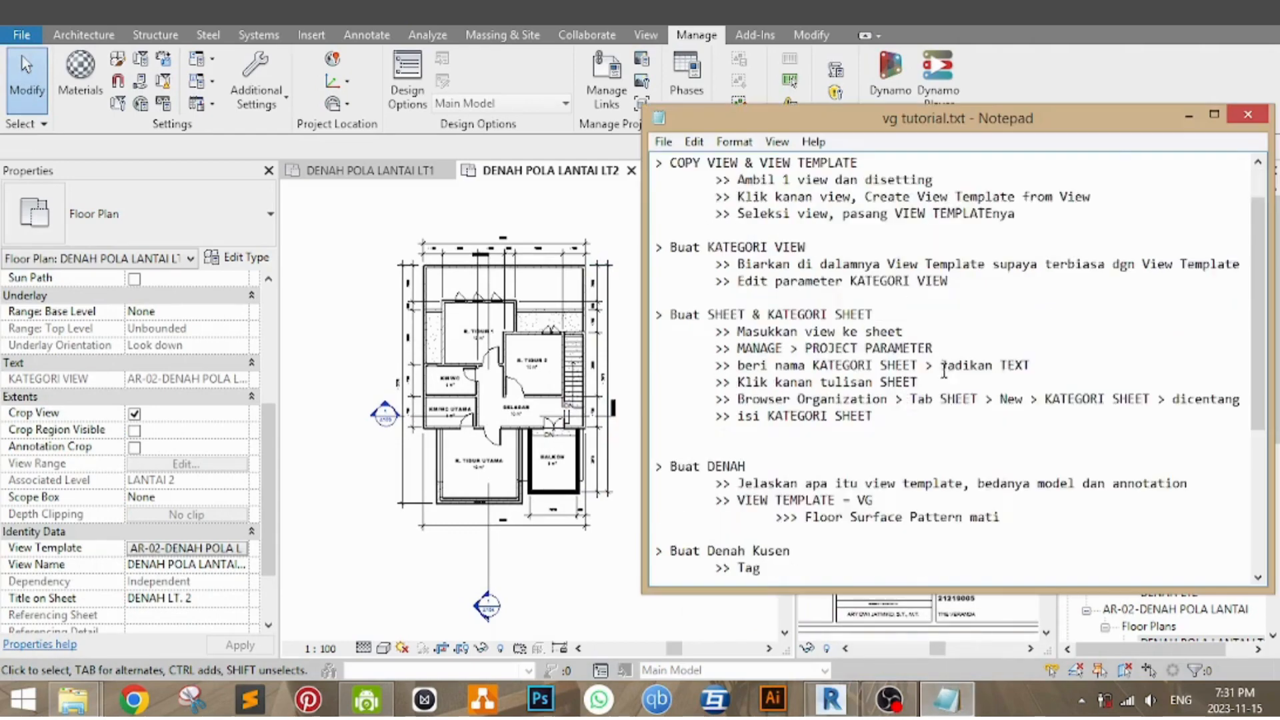
{"action": "scroll", "coordinate": [823, 407], "scroll_direction": "up", "scroll_amount": 5}
{"action": "scroll", "coordinate": [1187, 118], "scroll_direction": "up", "scroll_amount": 1}
{"action": "left_click", "coordinate": [1191, 115]}
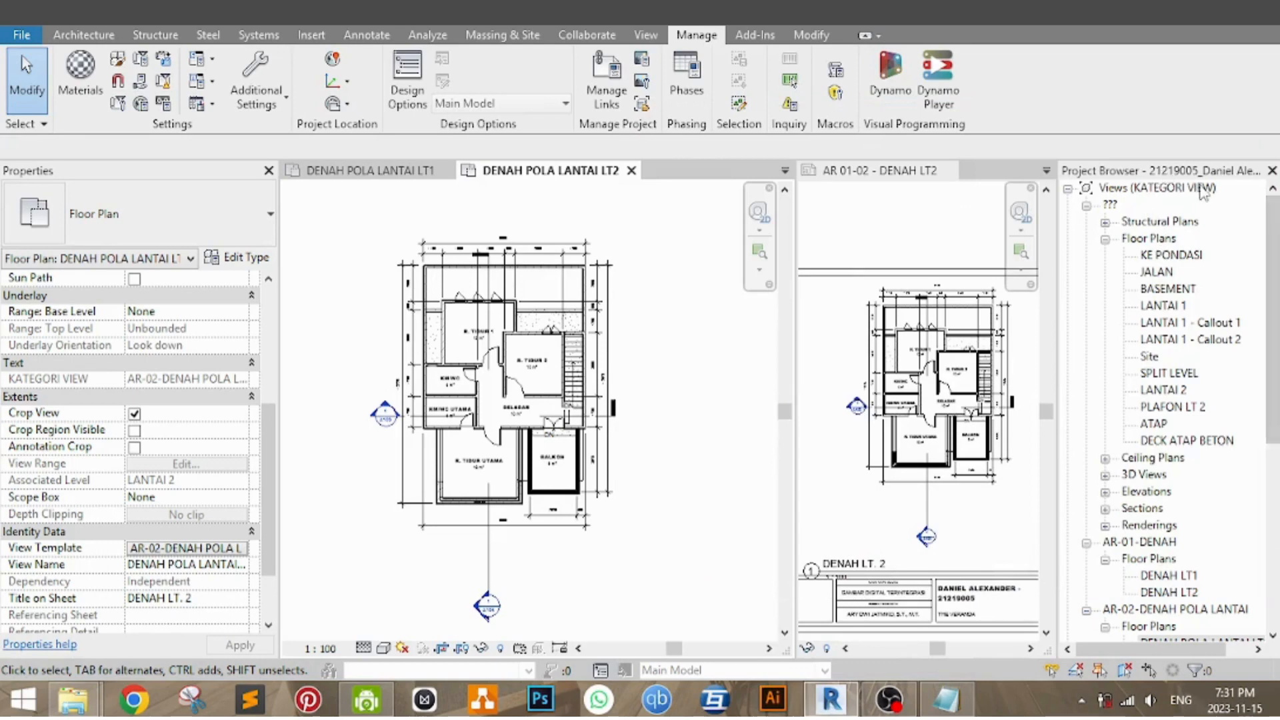
{"action": "left_click_drag", "start_coordinate": [1274, 288], "coordinate": [1273, 297]}
{"action": "left_click", "coordinate": [603, 343]}
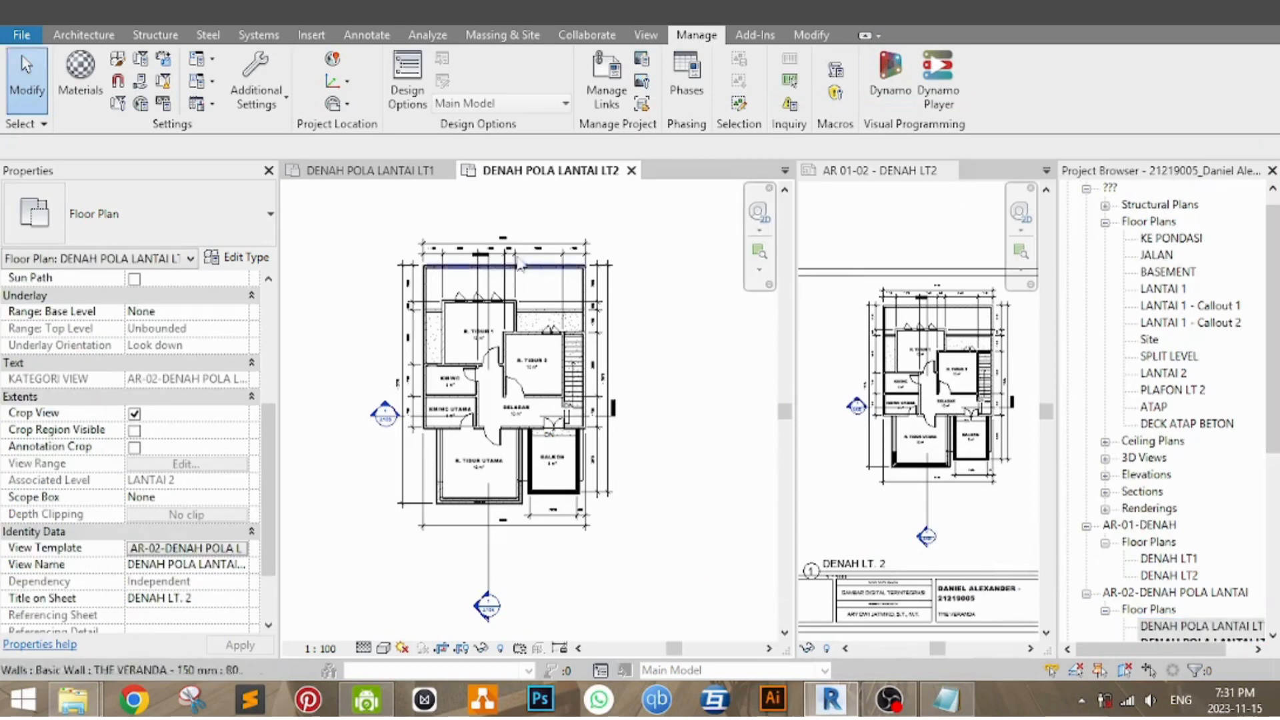
{"action": "double_click", "coordinate": [697, 35]}
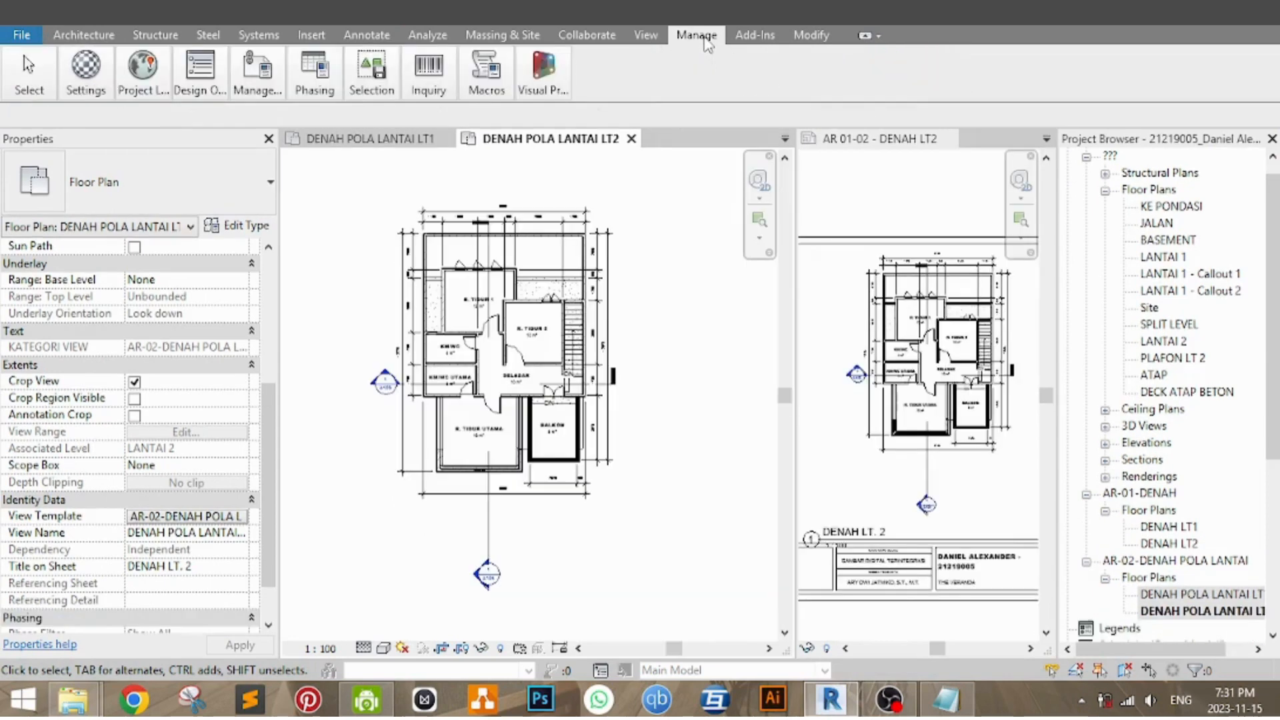
{"action": "double_click", "coordinate": [708, 40]}
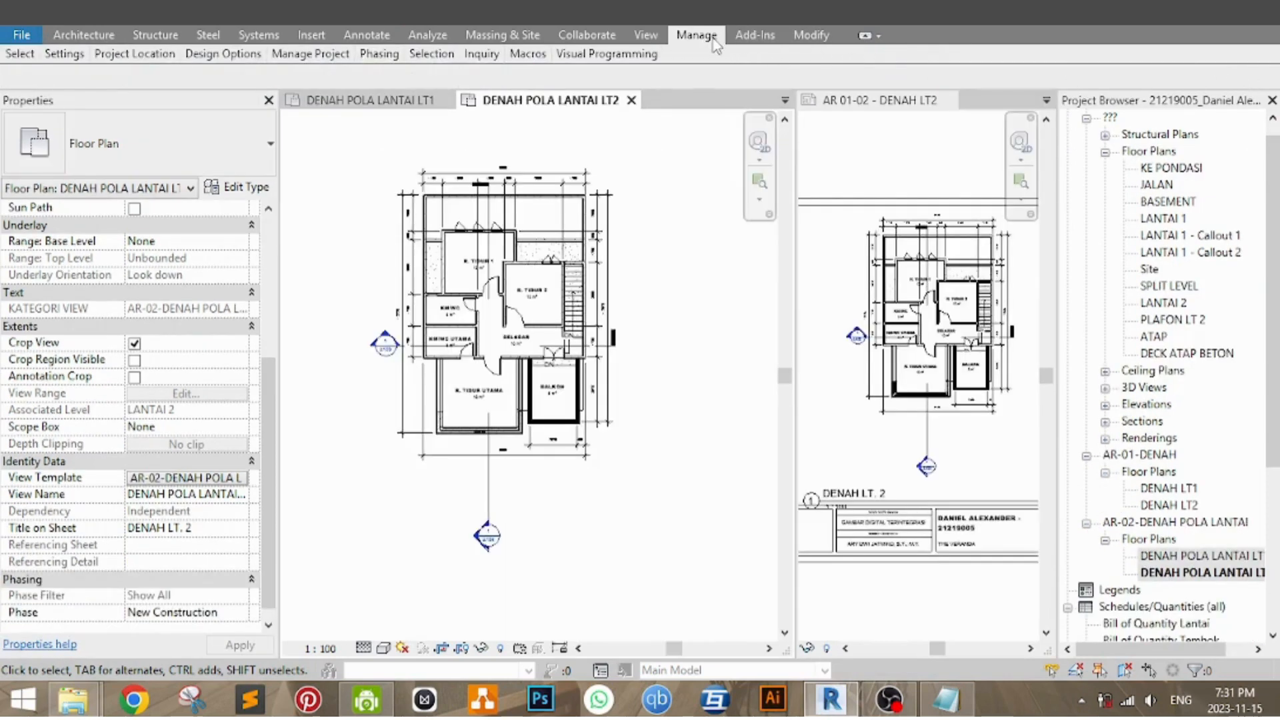
{"action": "double_click", "coordinate": [721, 40]}
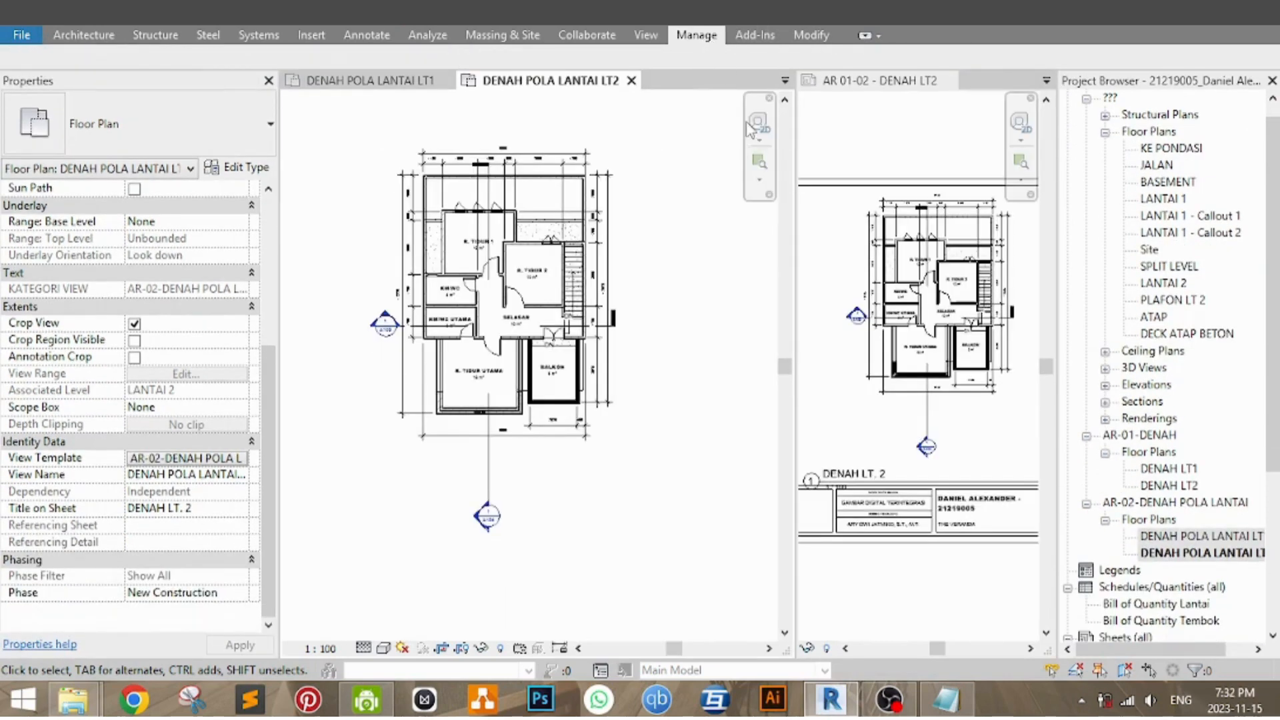
{"action": "double_click", "coordinate": [700, 39]}
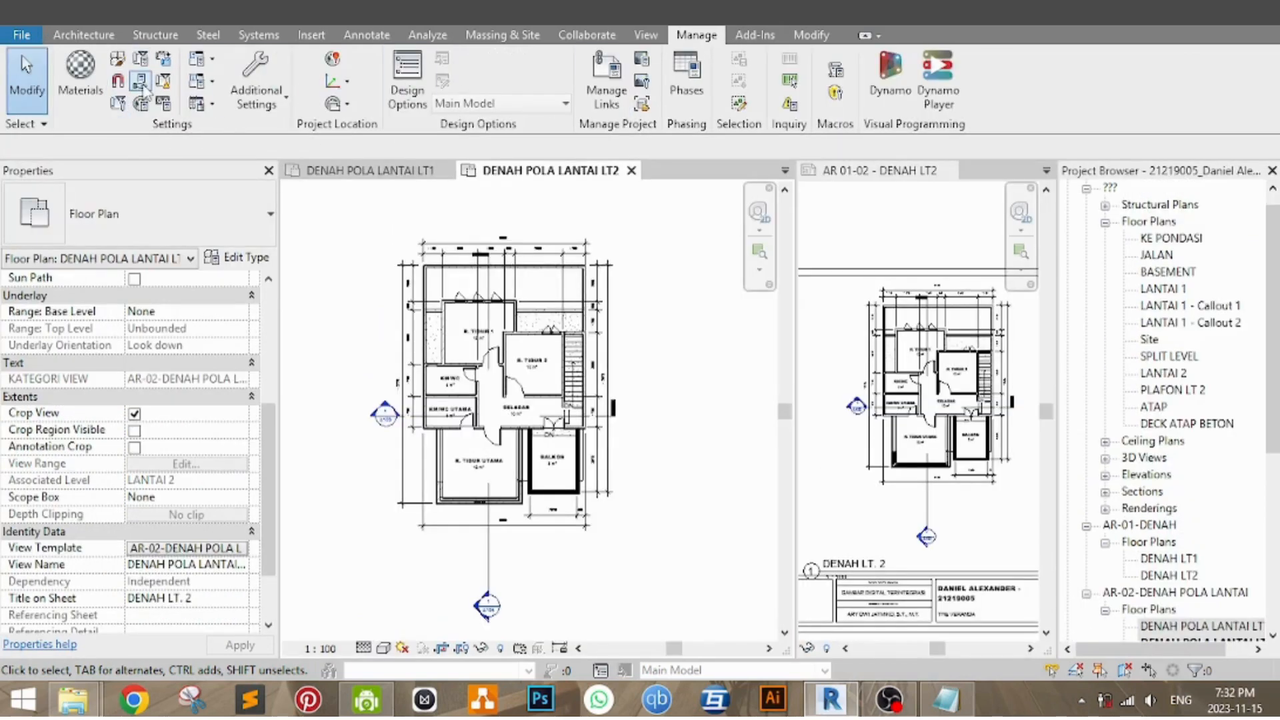
Dismiss the save reminder and add a project parameter named KATEGORI SHEET with Text as its parameter type
{"action": "left_click", "coordinate": [140, 61]}
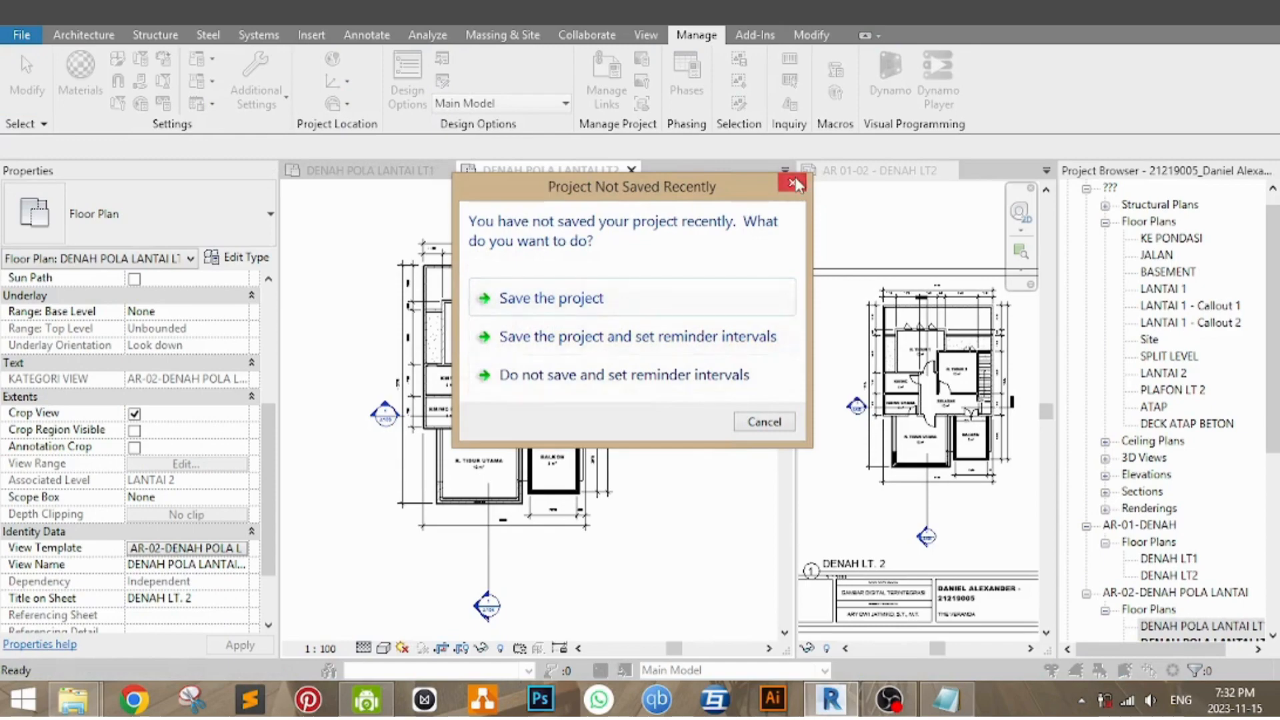
{"action": "left_click", "coordinate": [793, 184]}
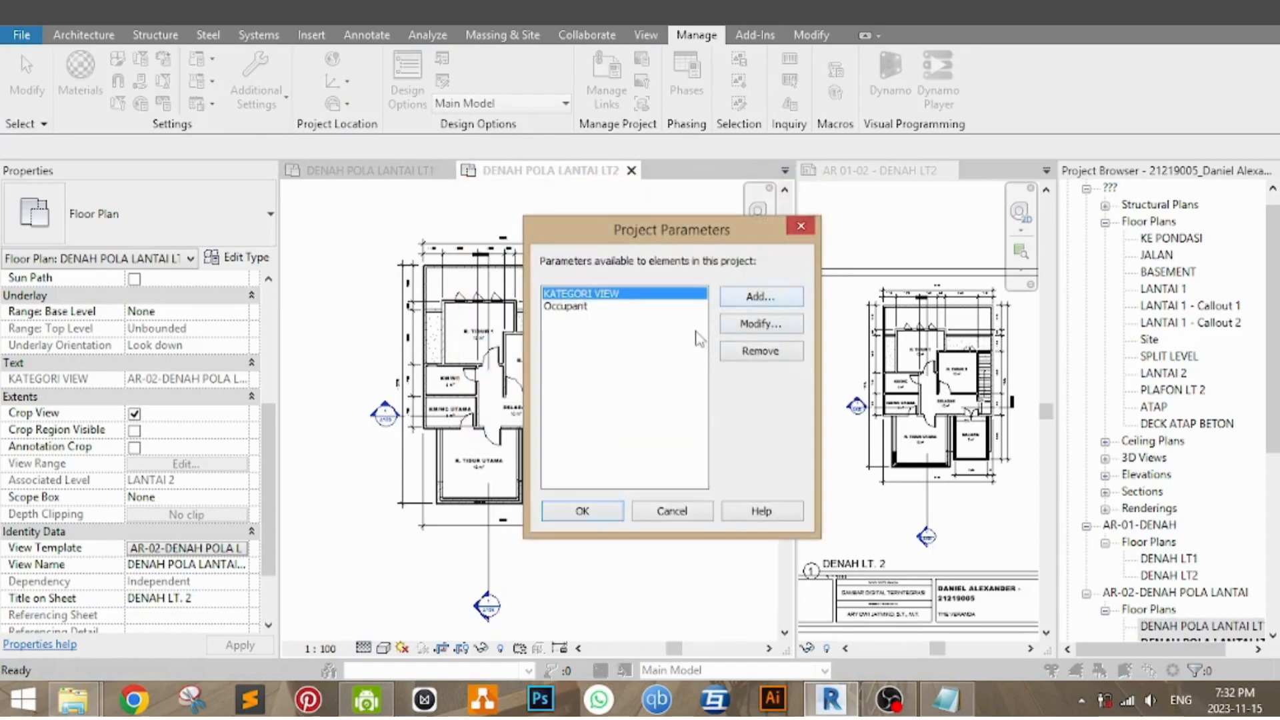
{"action": "left_click", "coordinate": [762, 296]}
{"action": "type", "text": "KA"}
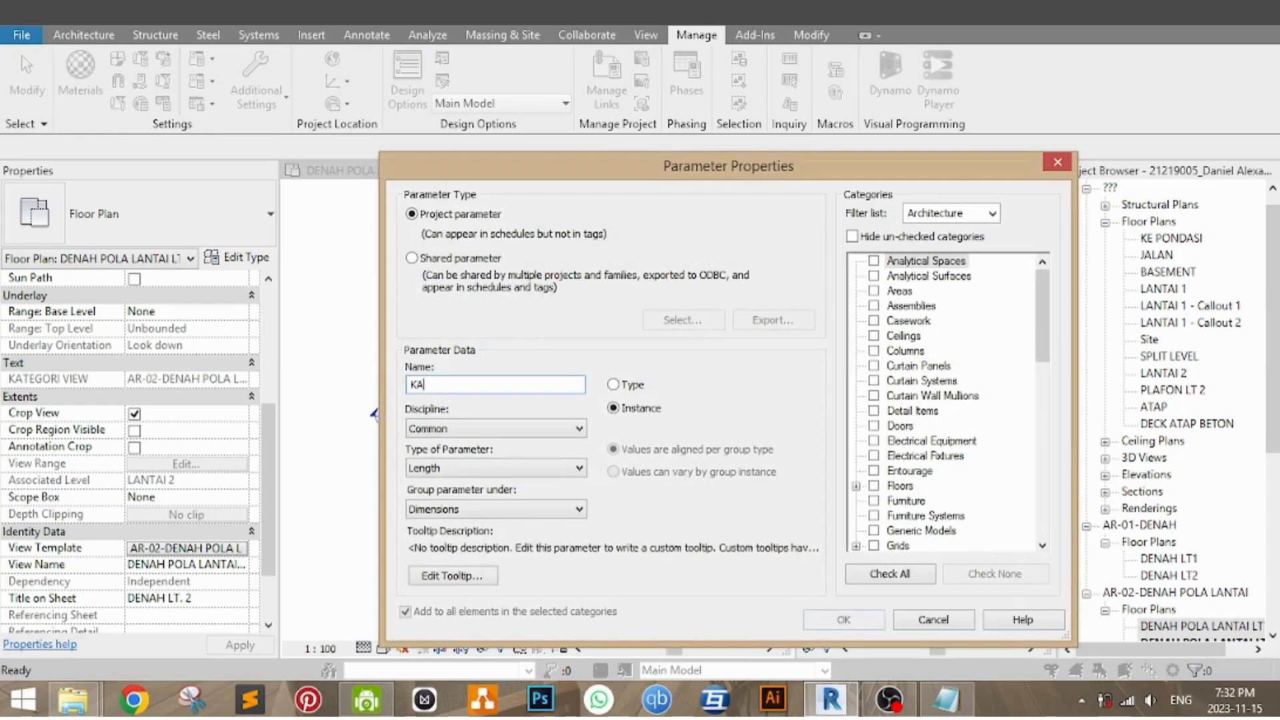
{"action": "type", "text": "TEGORI SHEET"}
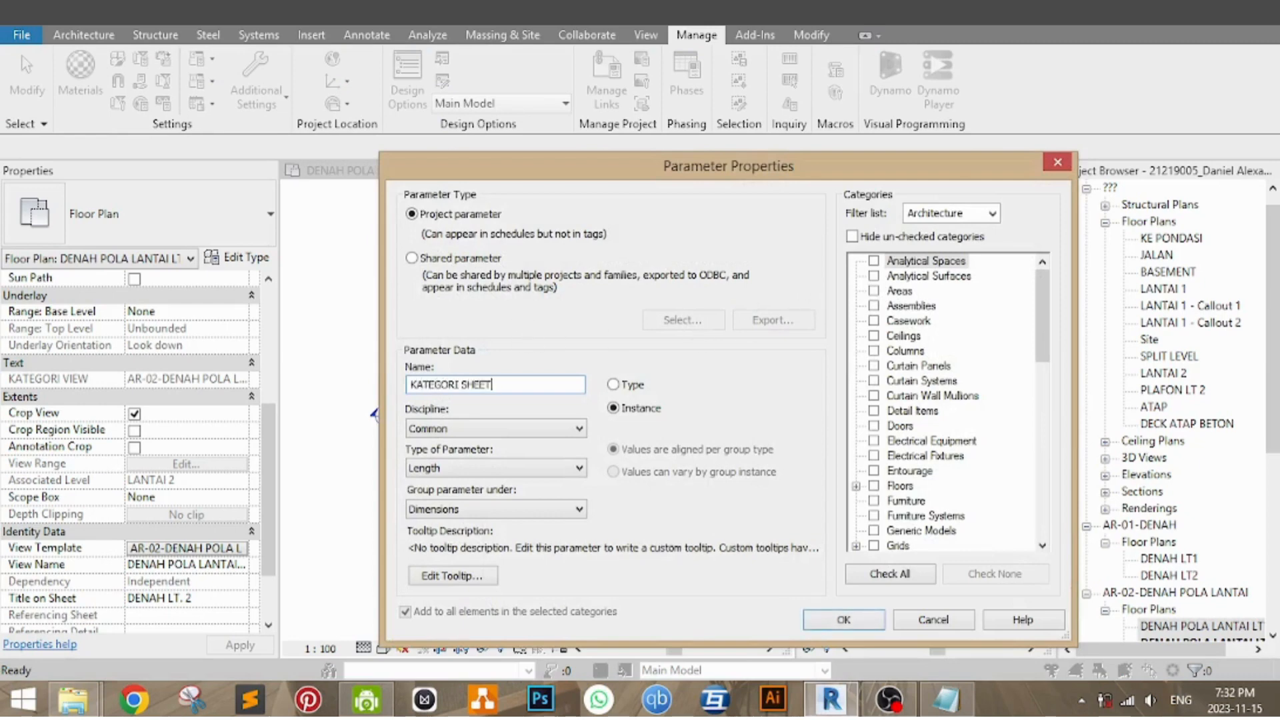
{"action": "left_click", "coordinate": [510, 475]}
{"action": "left_click", "coordinate": [512, 491]}
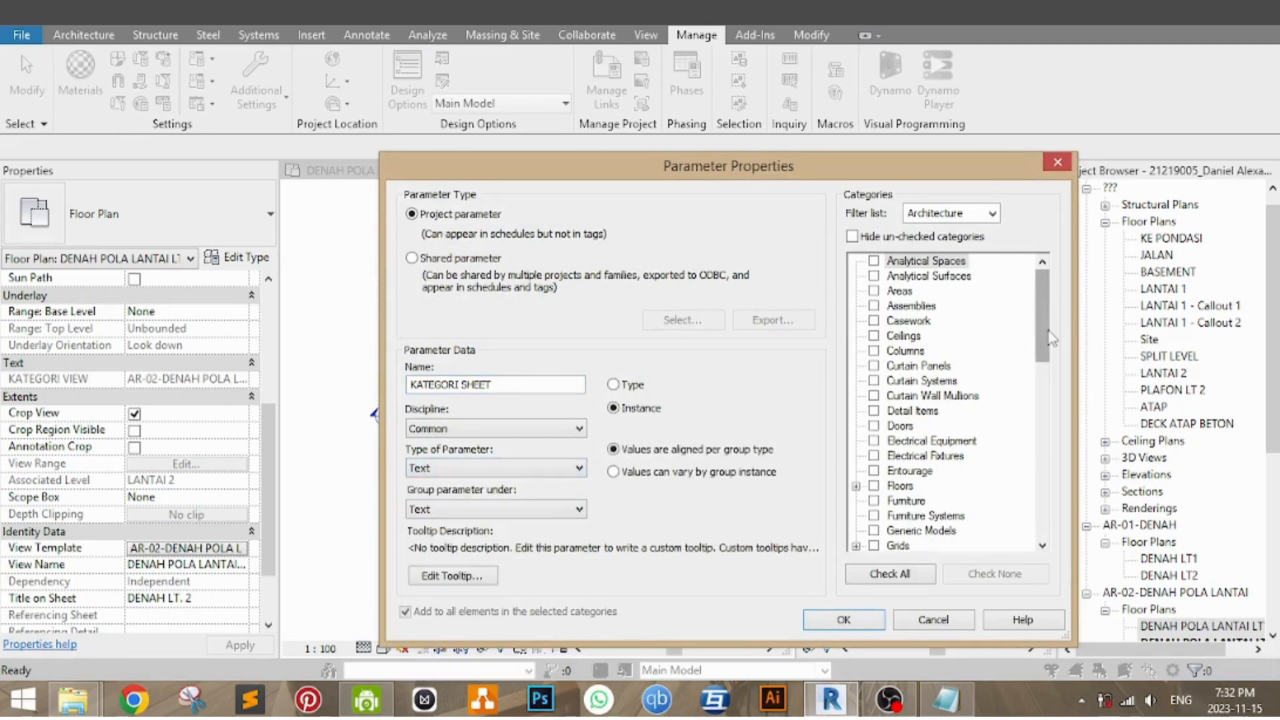
Assign the KATEGORI SHEET parameter to the Sheets category and accept the project parameters
{"action": "left_click_drag", "start_coordinate": [1044, 333], "coordinate": [1044, 491]}
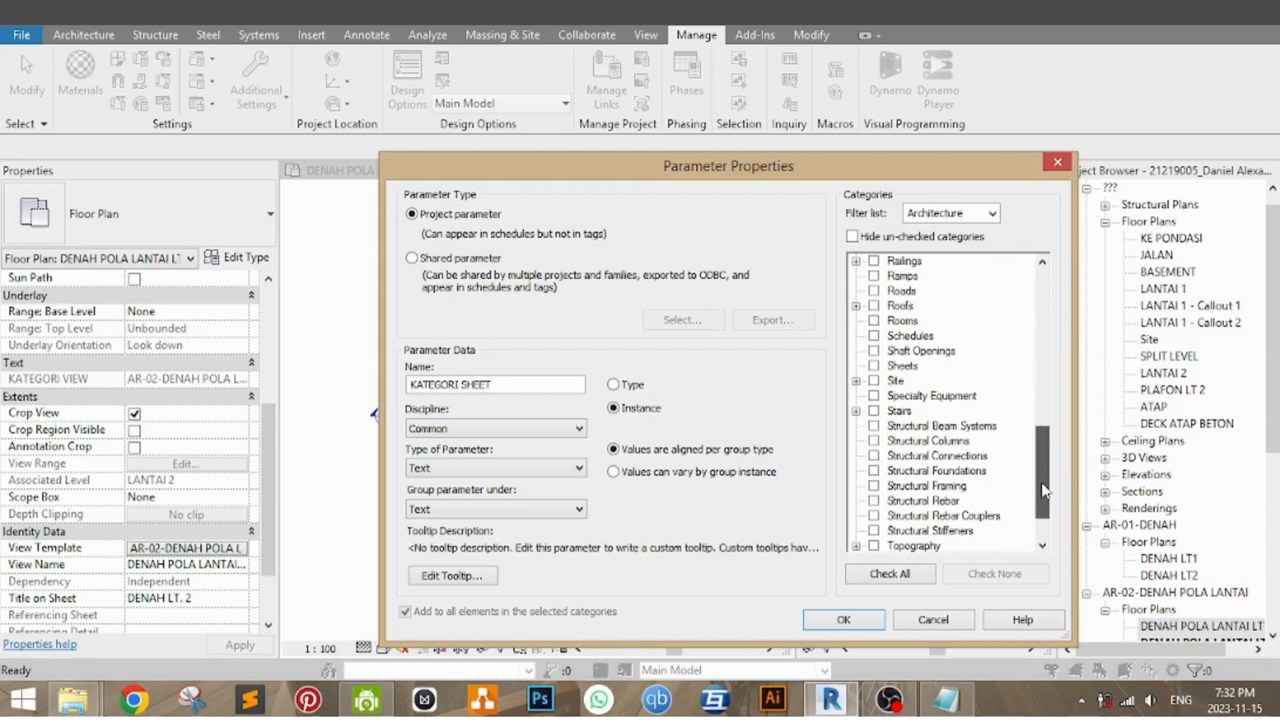
{"action": "left_click", "coordinate": [874, 366]}
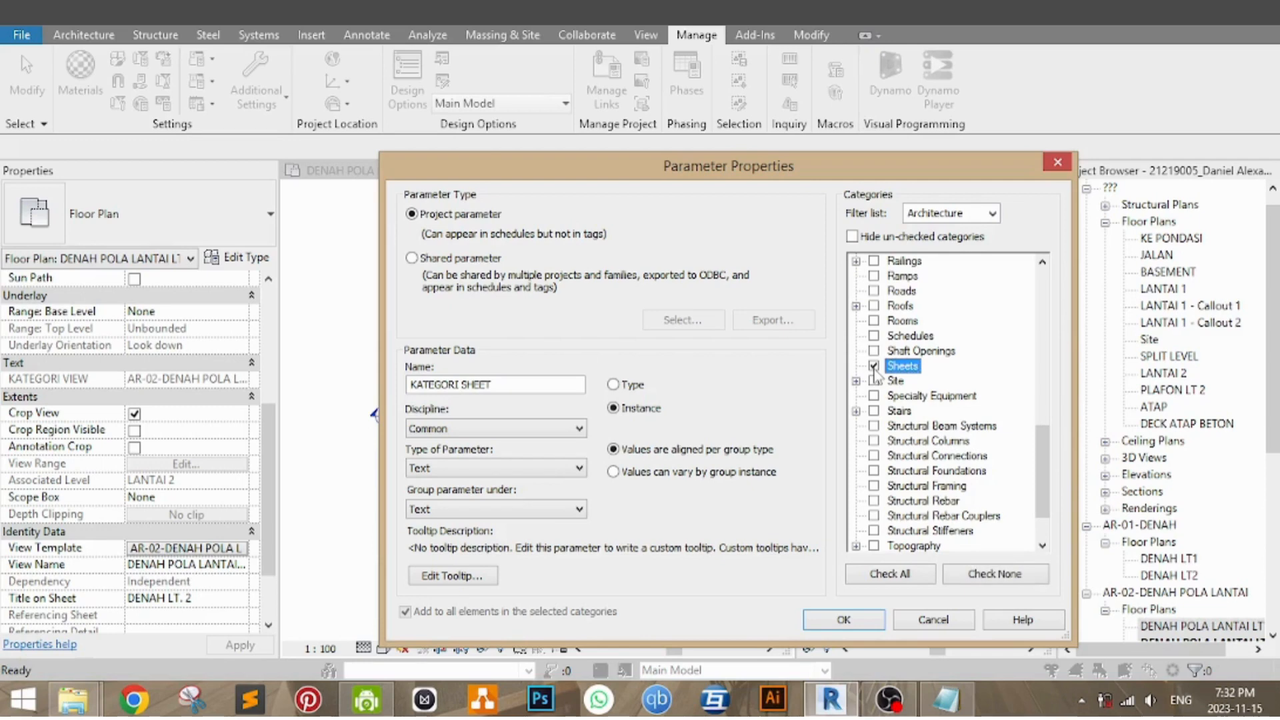
{"action": "left_click", "coordinate": [827, 626]}
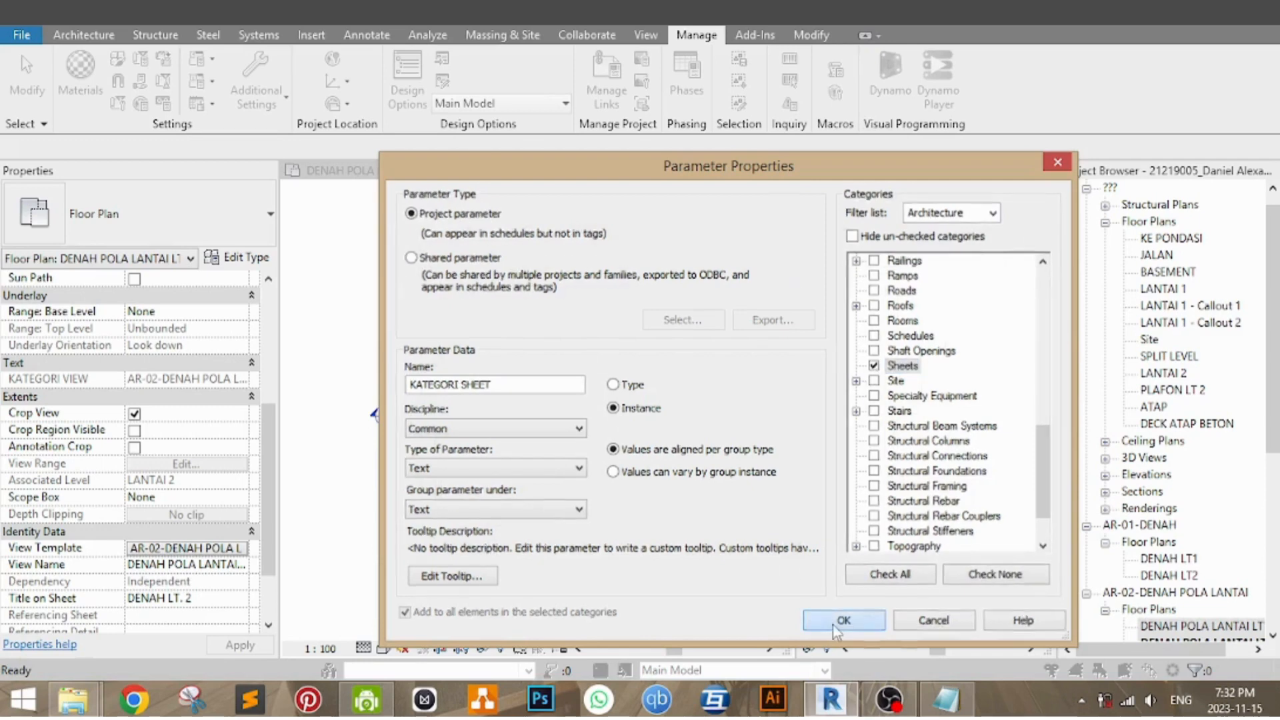
{"action": "left_click", "coordinate": [582, 511]}
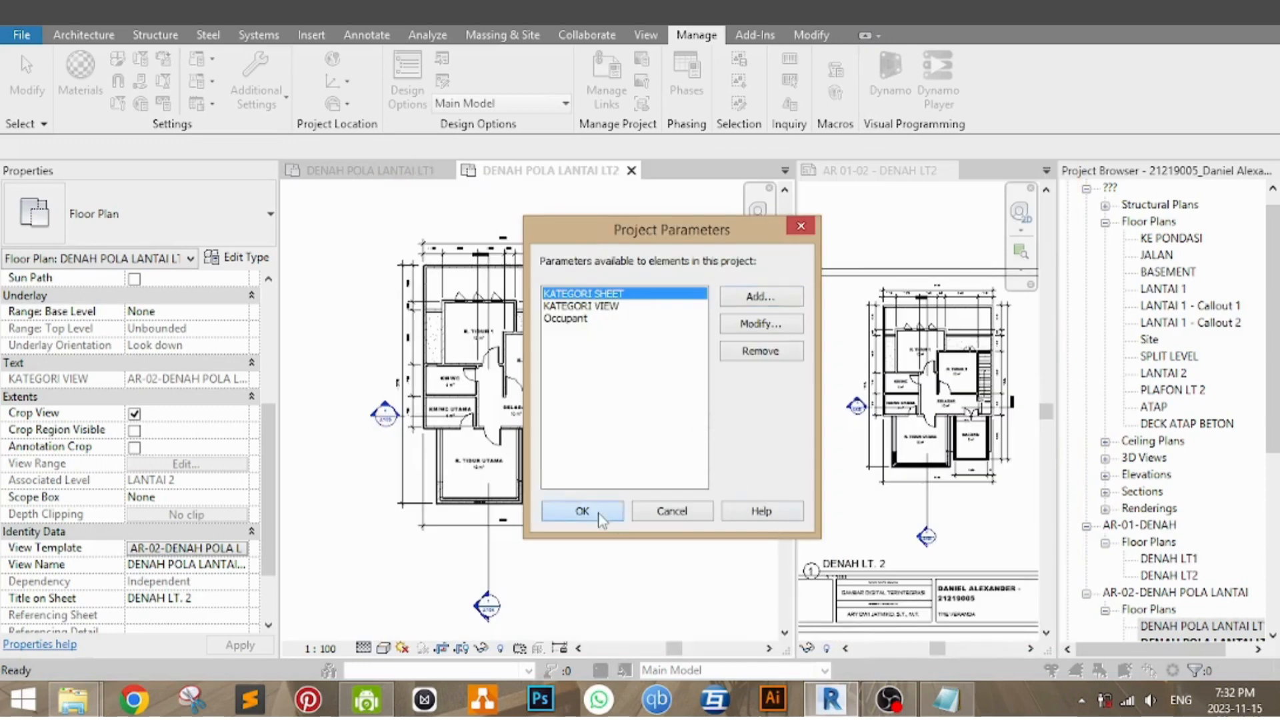
Create a new browser organization scheme for sheets named KATEGORI SHEET
{"action": "left_click_drag", "start_coordinate": [1279, 403], "coordinate": [1270, 602]}
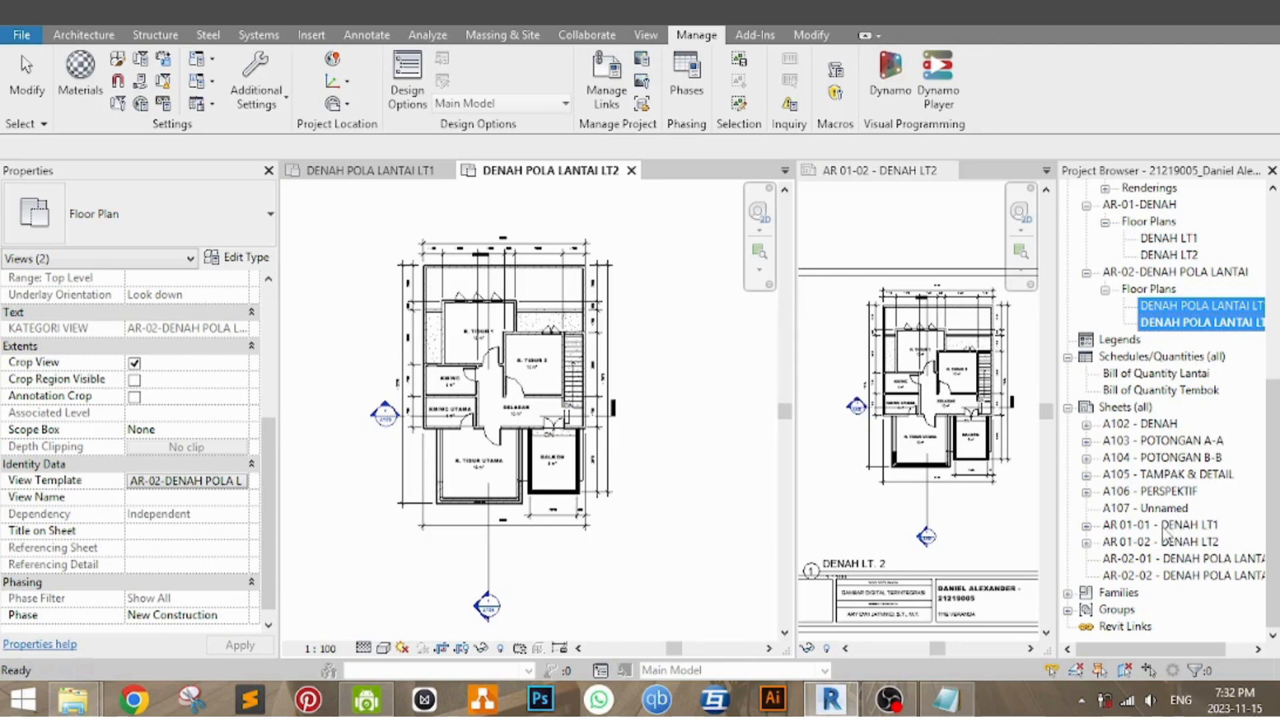
{"action": "right_click", "coordinate": [1138, 410]}
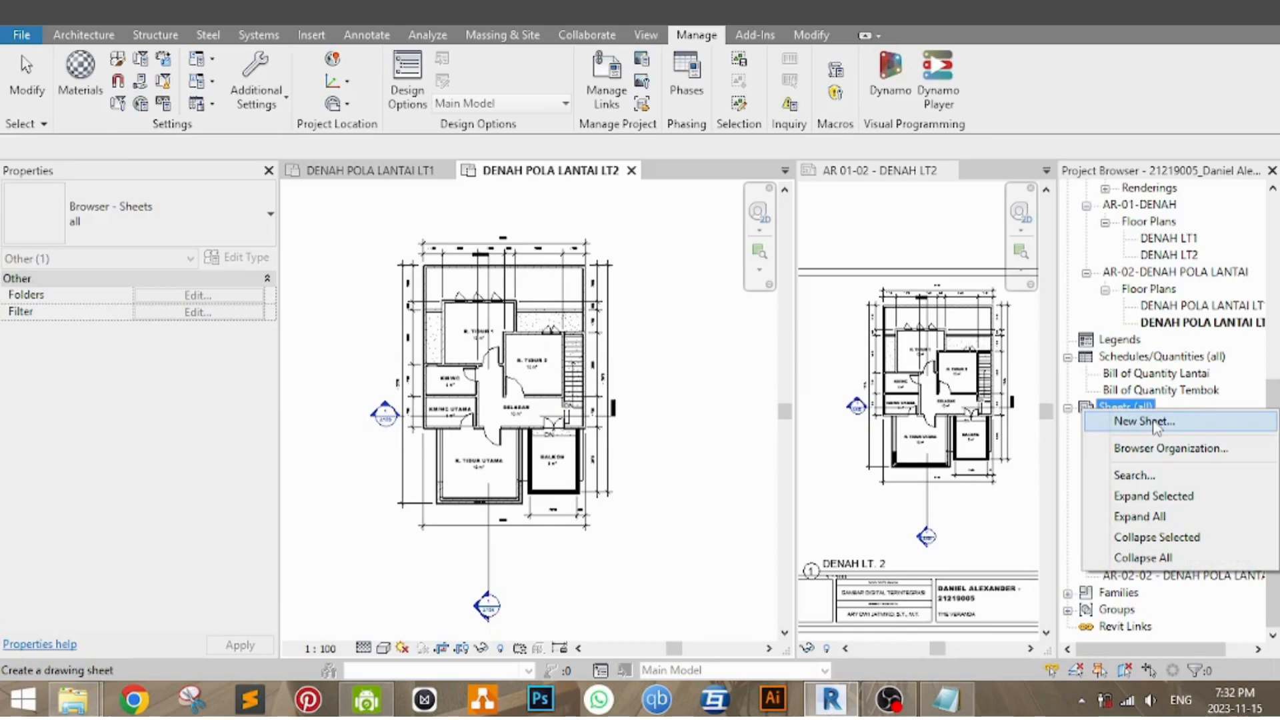
{"action": "left_click", "coordinate": [1118, 409]}
{"action": "right_click", "coordinate": [1120, 407]}
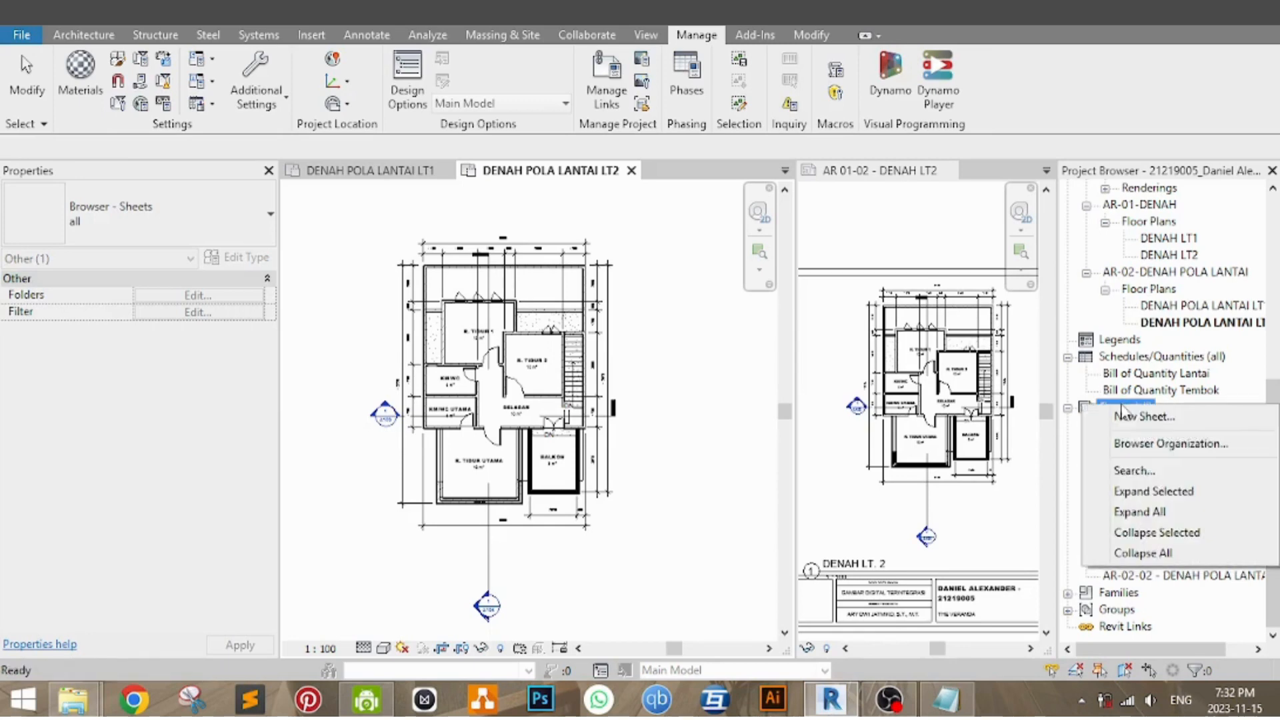
{"action": "left_click", "coordinate": [1162, 446]}
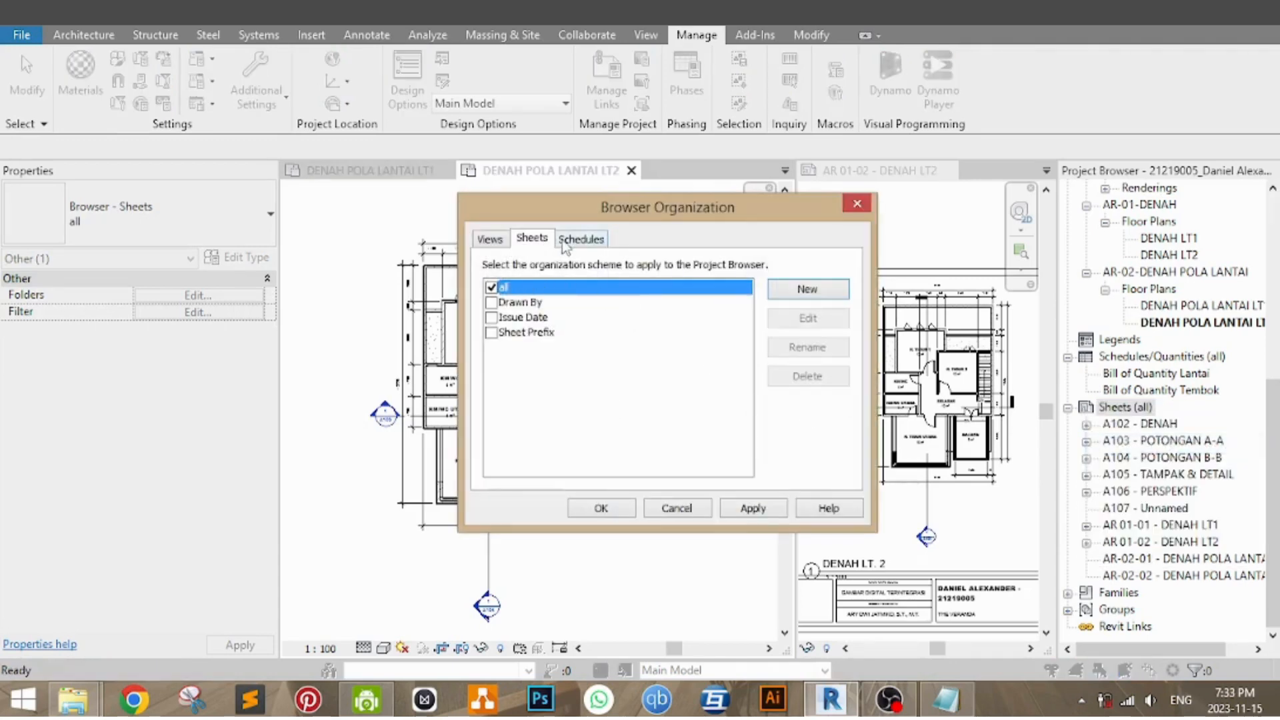
{"action": "left_click", "coordinate": [815, 290]}
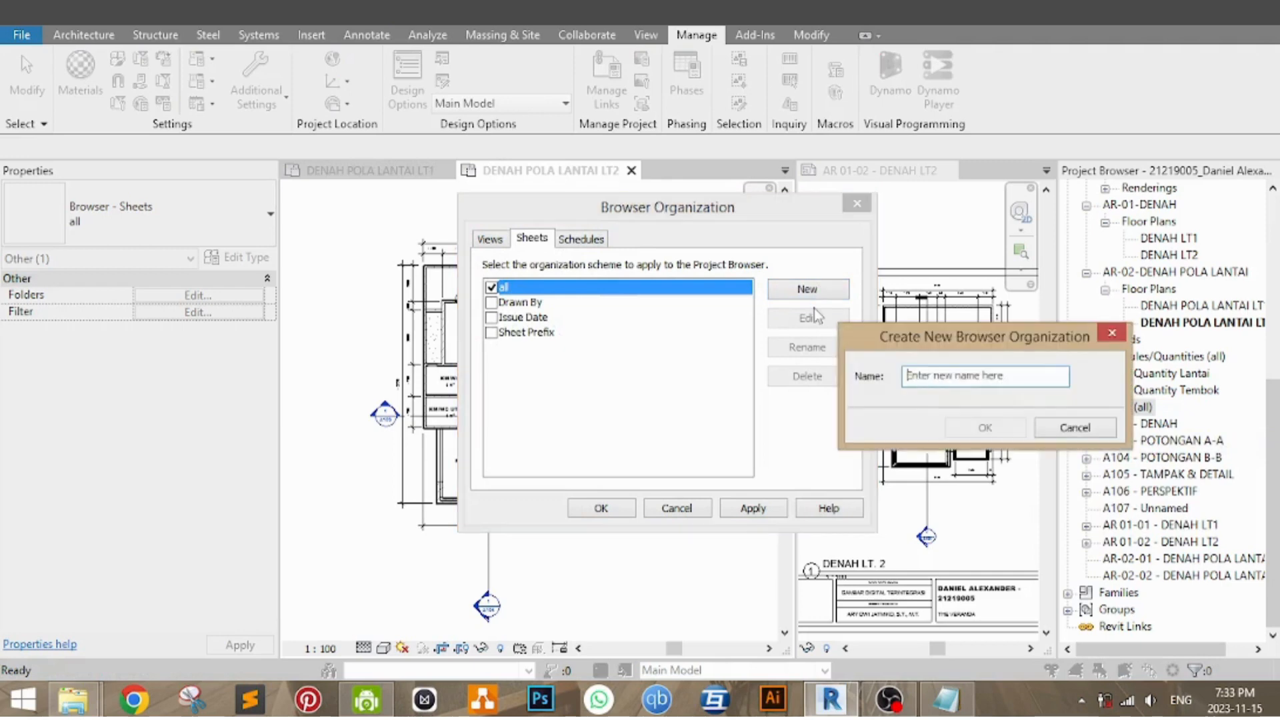
{"action": "type", "text": "KAT"}
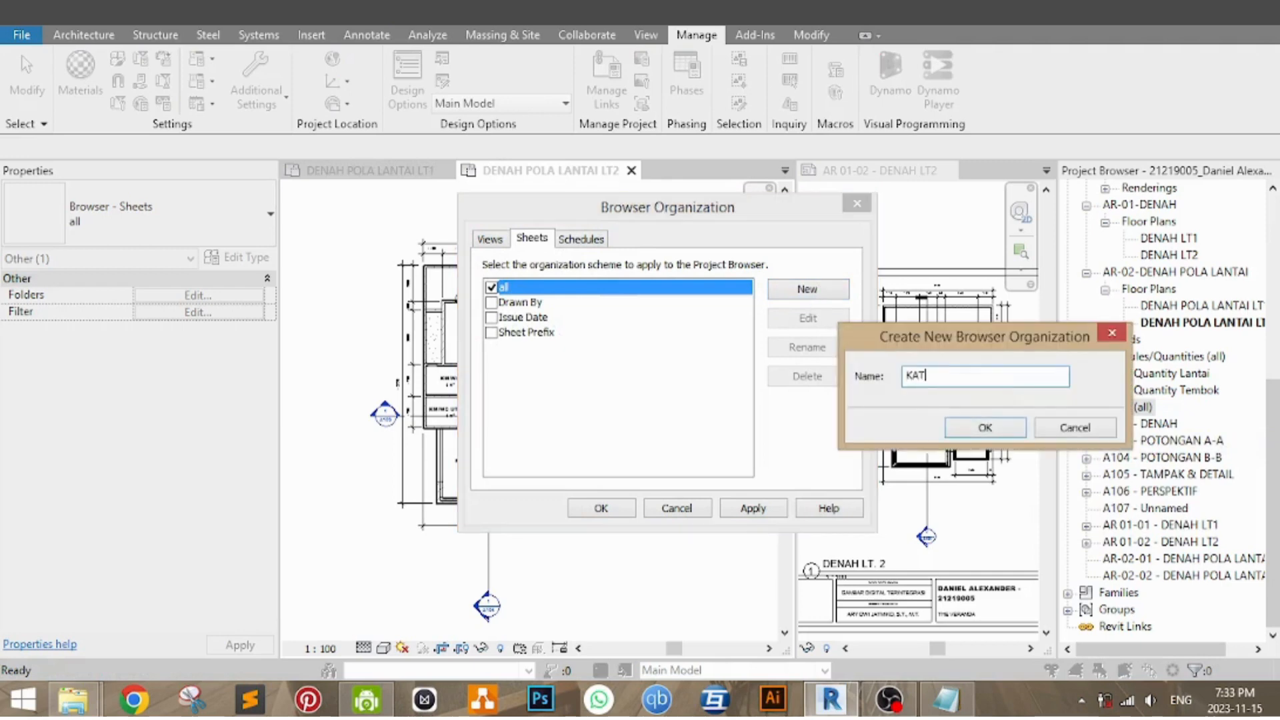
{"action": "type", "text": "EGORI SHEET"}
{"action": "key", "text": "Return"}
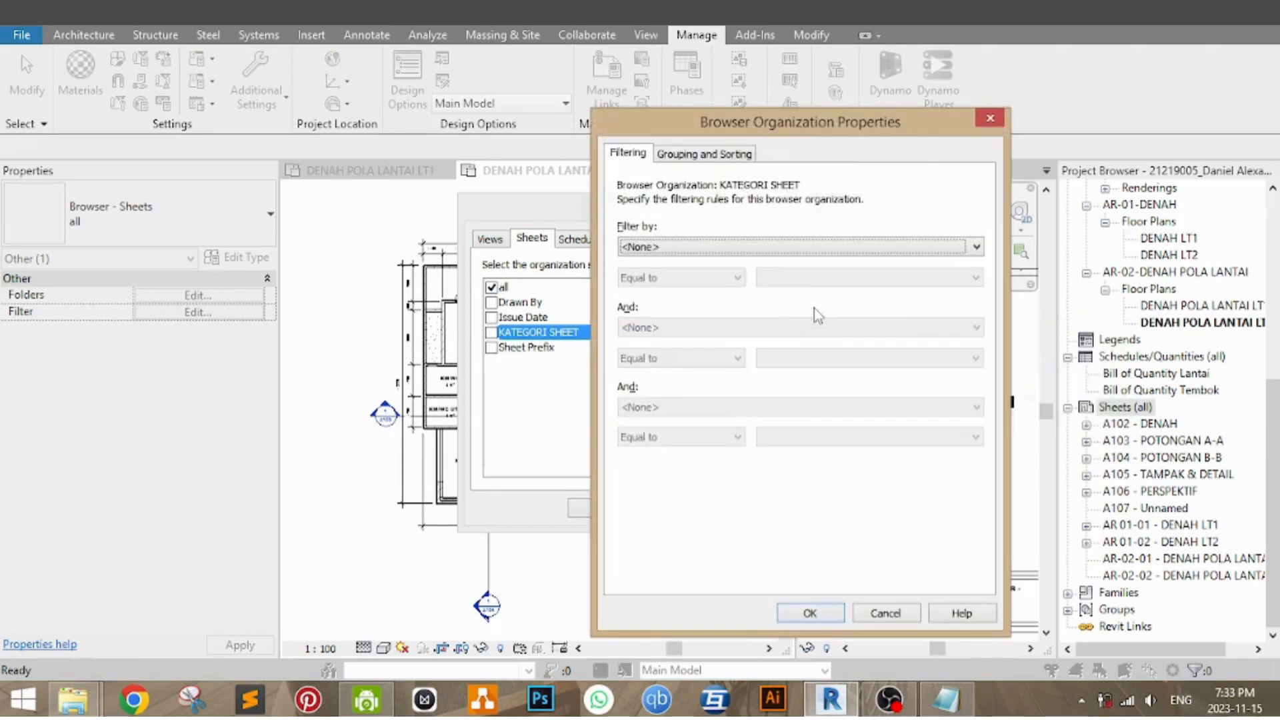
Set the new sheet scheme to group by the KATEGORI SHEET parameter
{"action": "left_click_drag", "start_coordinate": [794, 136], "coordinate": [1020, 136]}
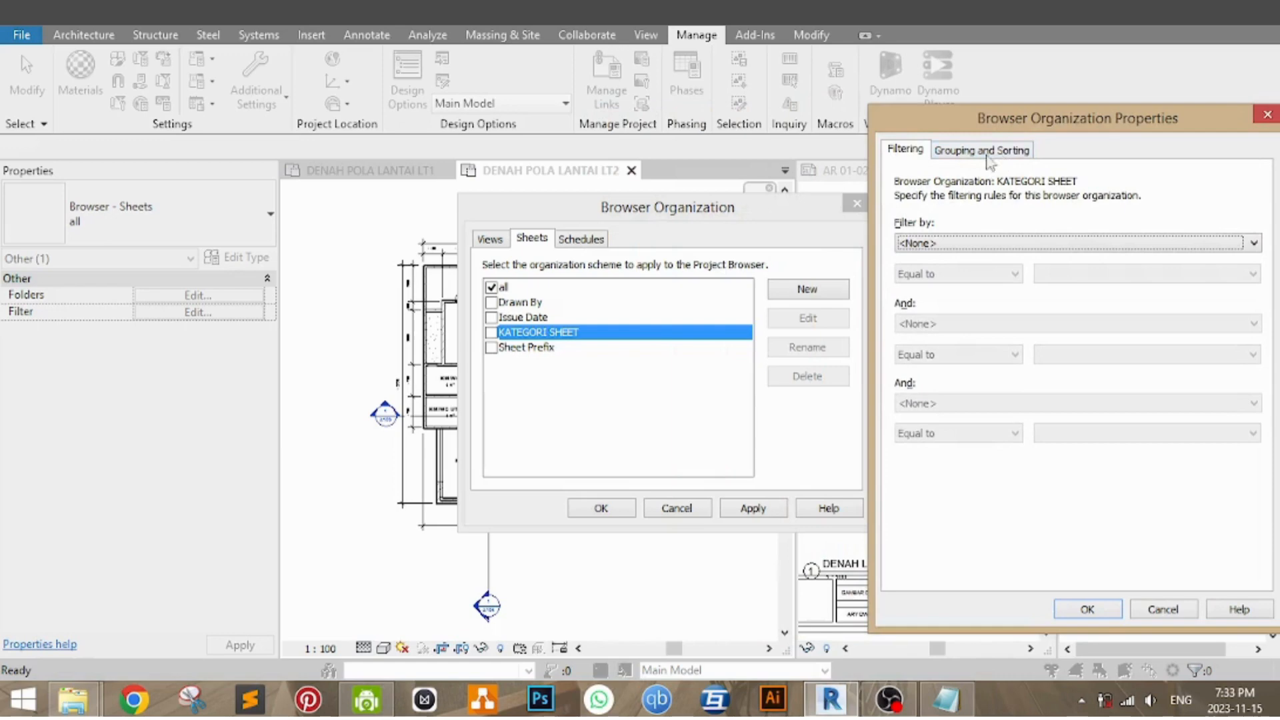
{"action": "left_click", "coordinate": [980, 150]}
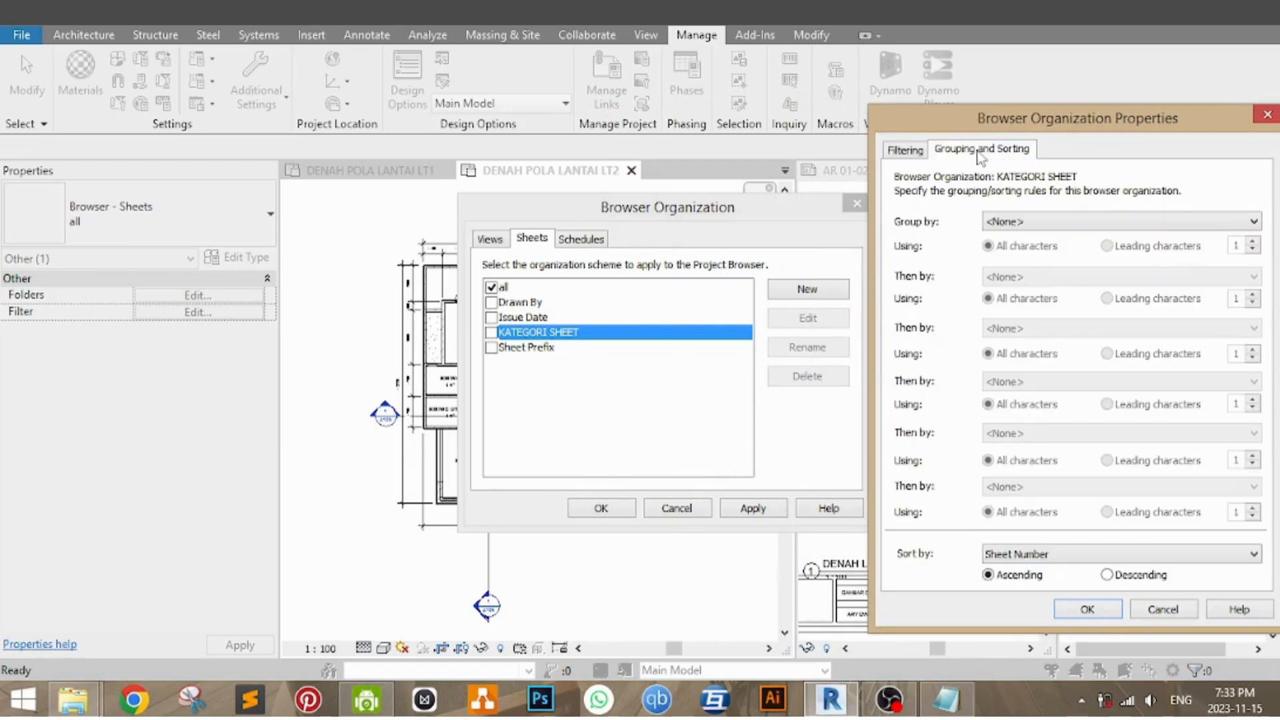
{"action": "left_click", "coordinate": [1044, 222]}
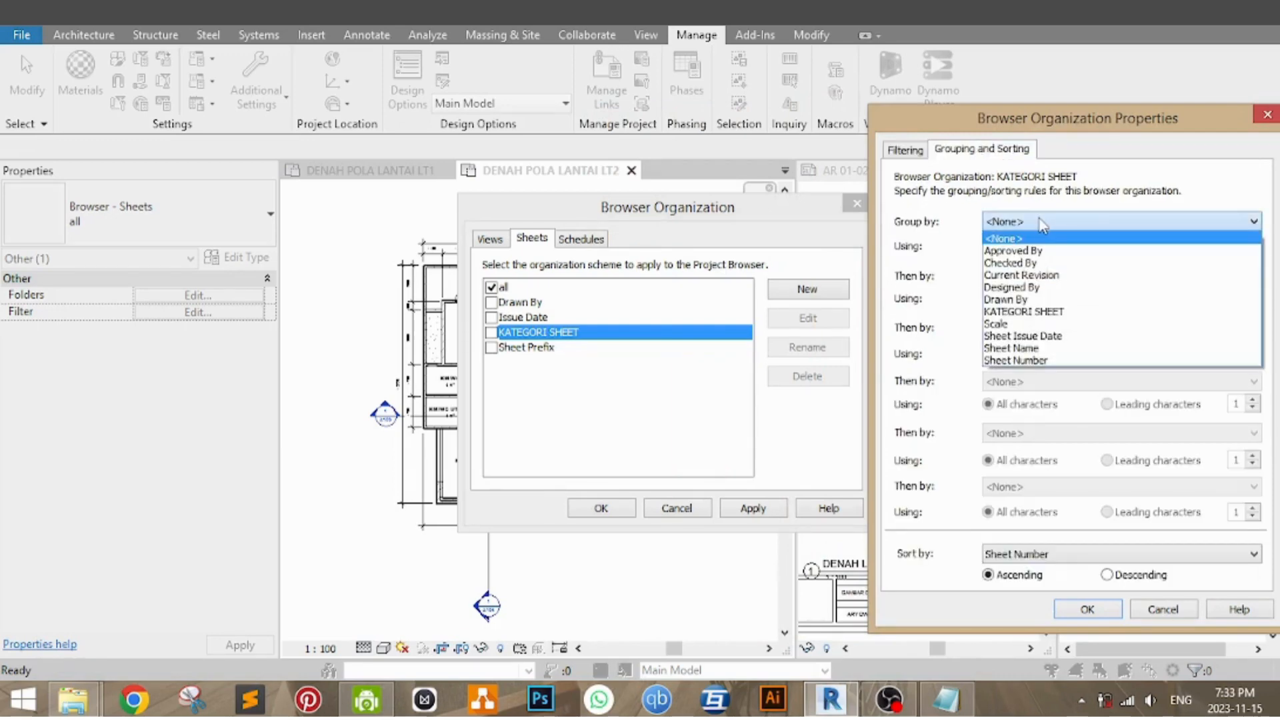
{"action": "left_click", "coordinate": [1054, 312]}
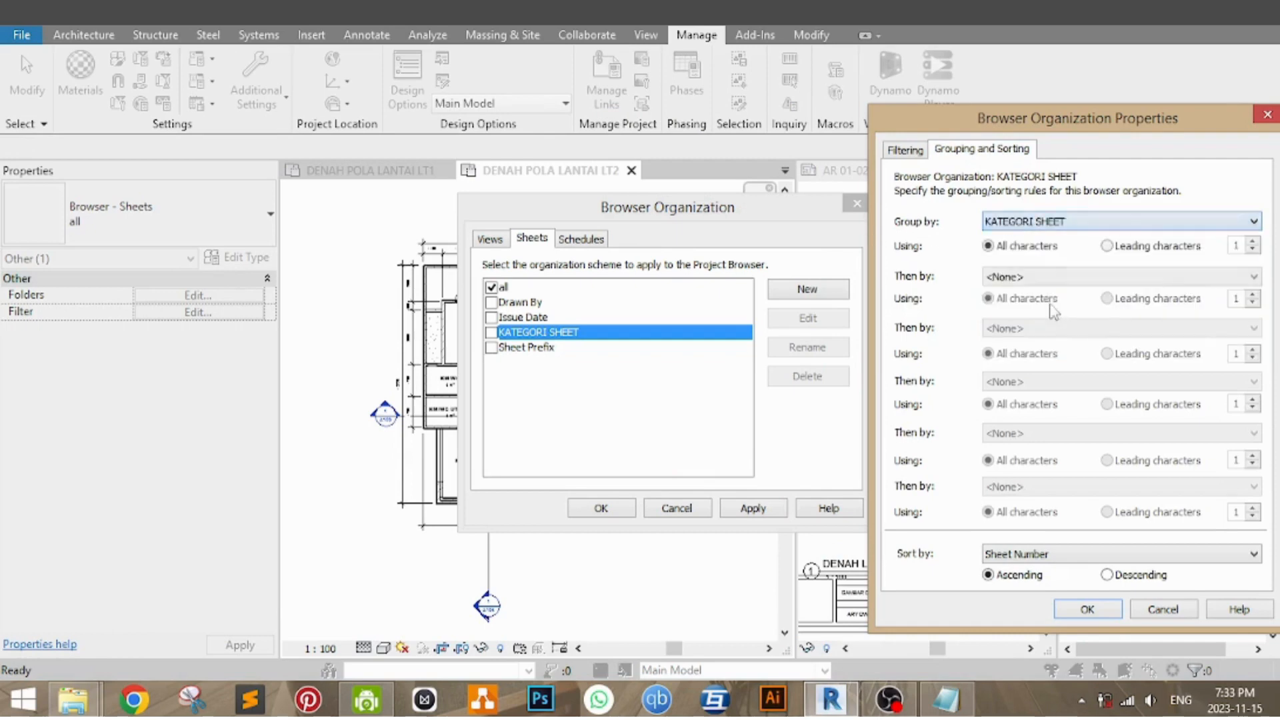
{"action": "left_click", "coordinate": [1026, 281]}
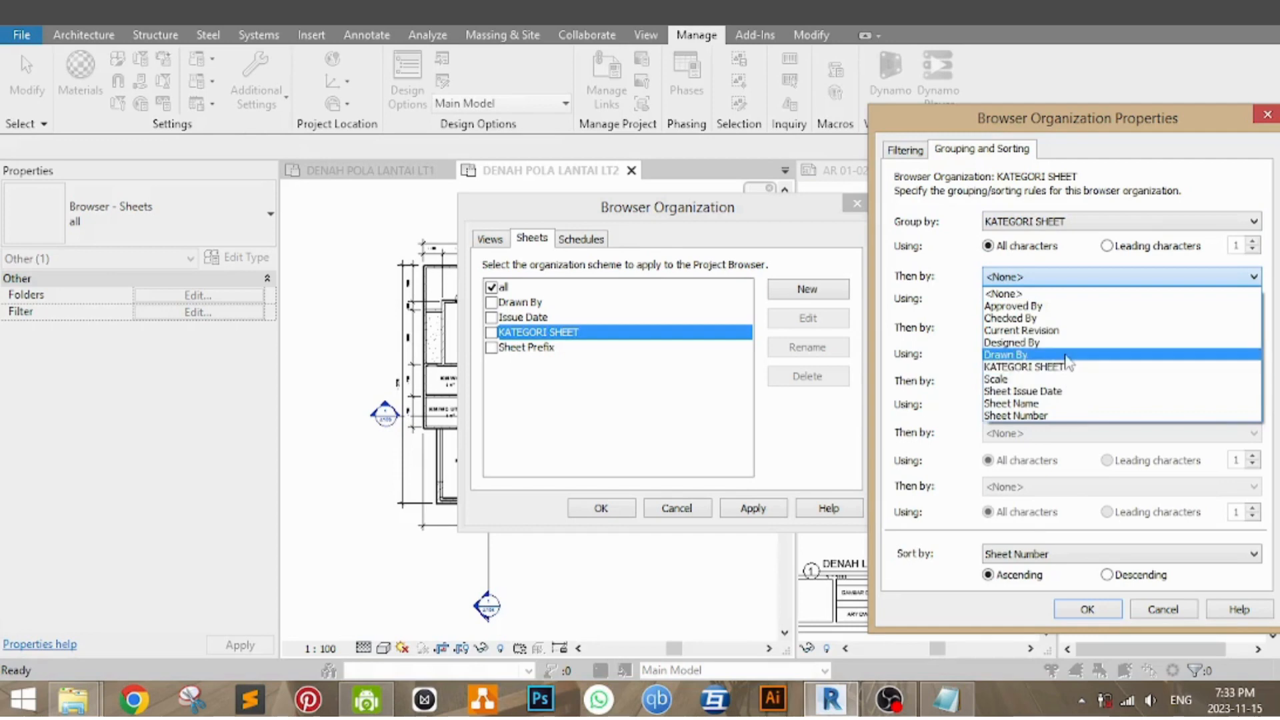
{"action": "left_click", "coordinate": [1043, 416]}
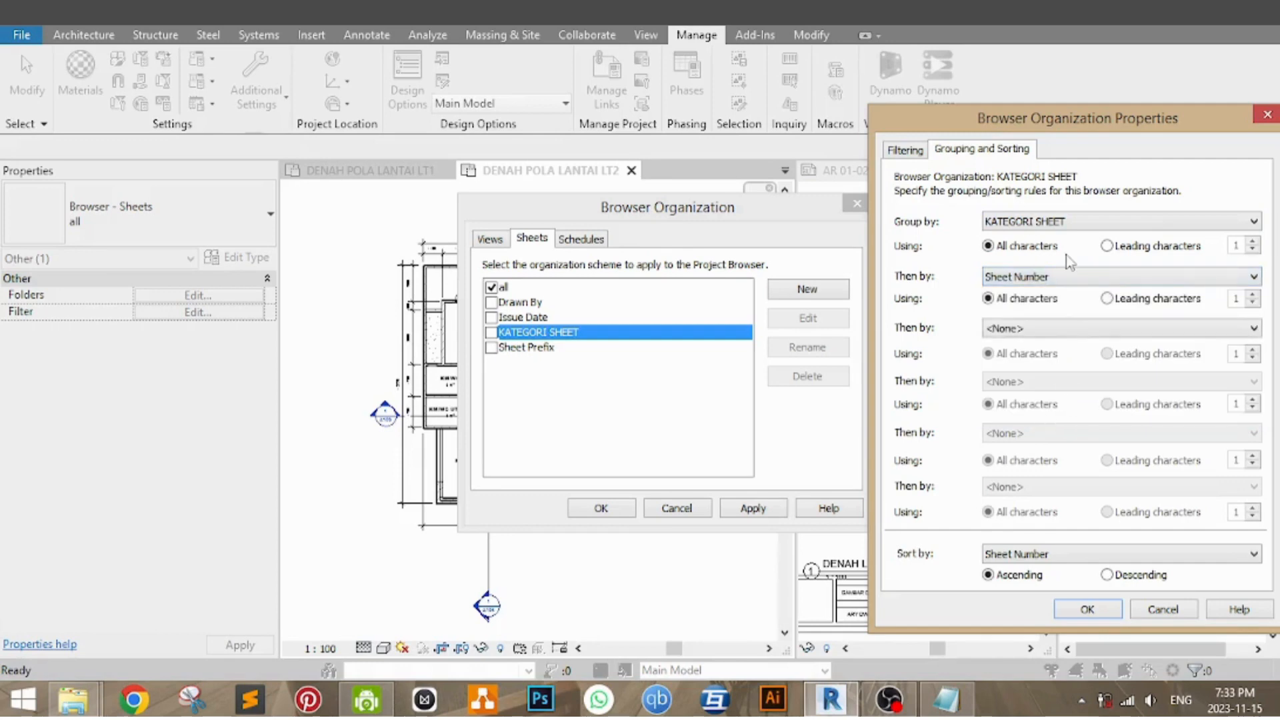
{"action": "left_click_drag", "start_coordinate": [1063, 134], "coordinate": [969, 141]}
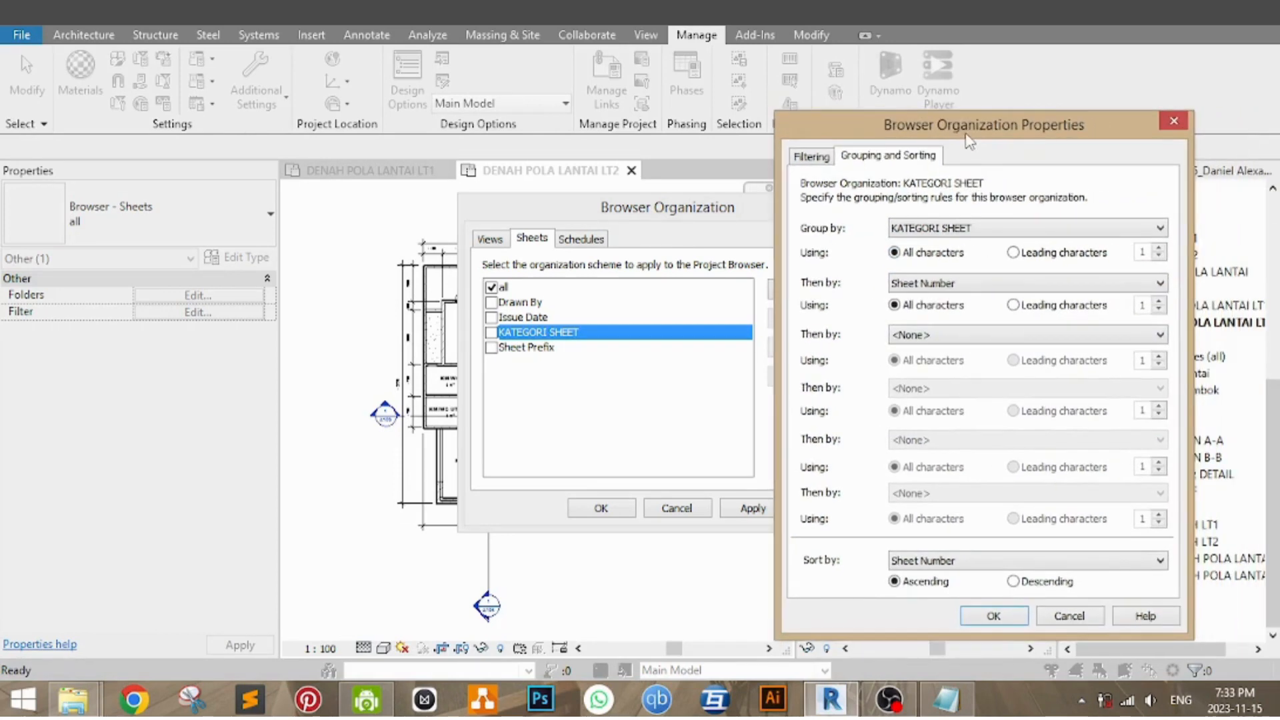
{"action": "left_click", "coordinate": [1060, 284]}
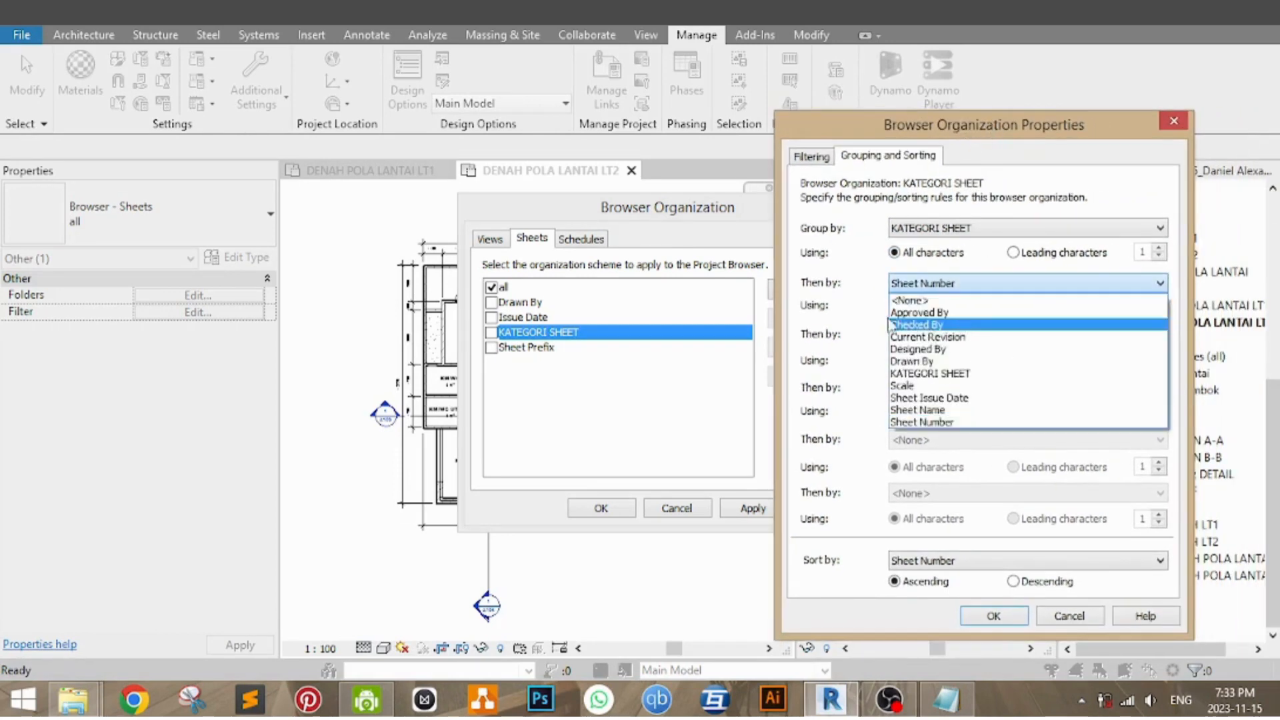
{"action": "left_click", "coordinate": [1030, 297]}
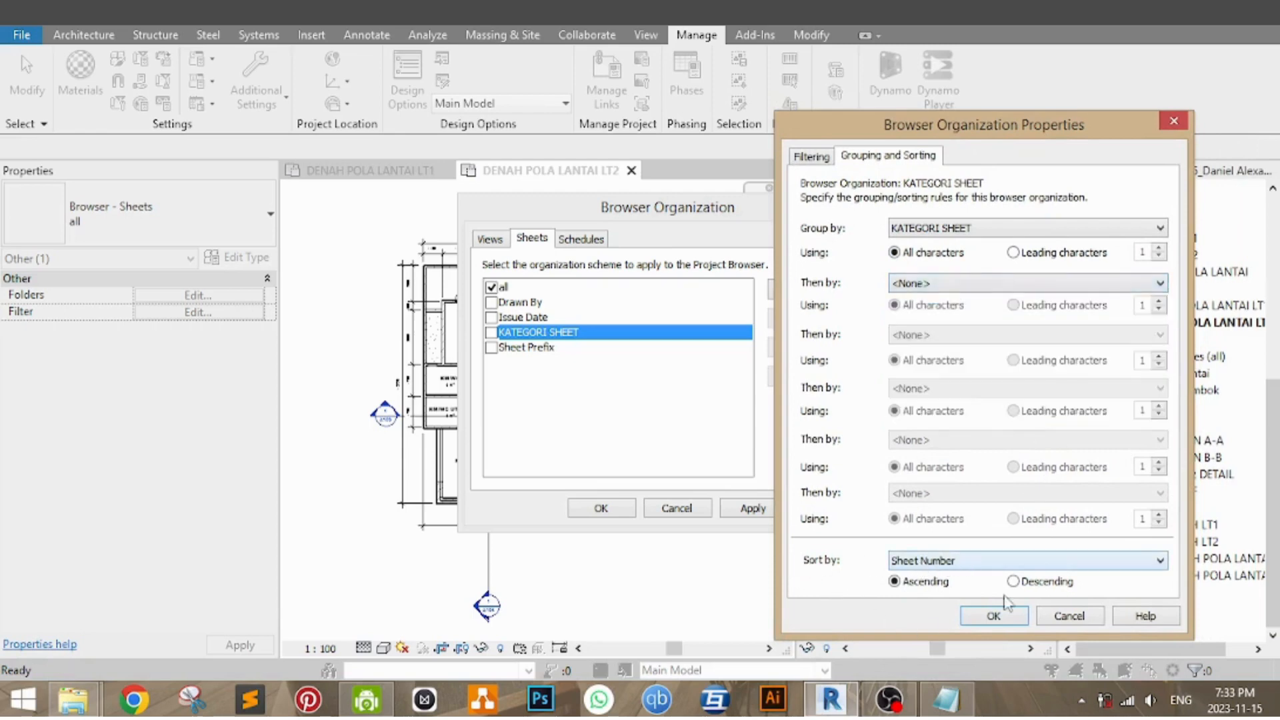
Accept the grouping rules and apply the KATEGORI SHEET scheme to the sheets in the Project Browser
{"action": "left_click_drag", "start_coordinate": [1007, 144], "coordinate": [1056, 129]}
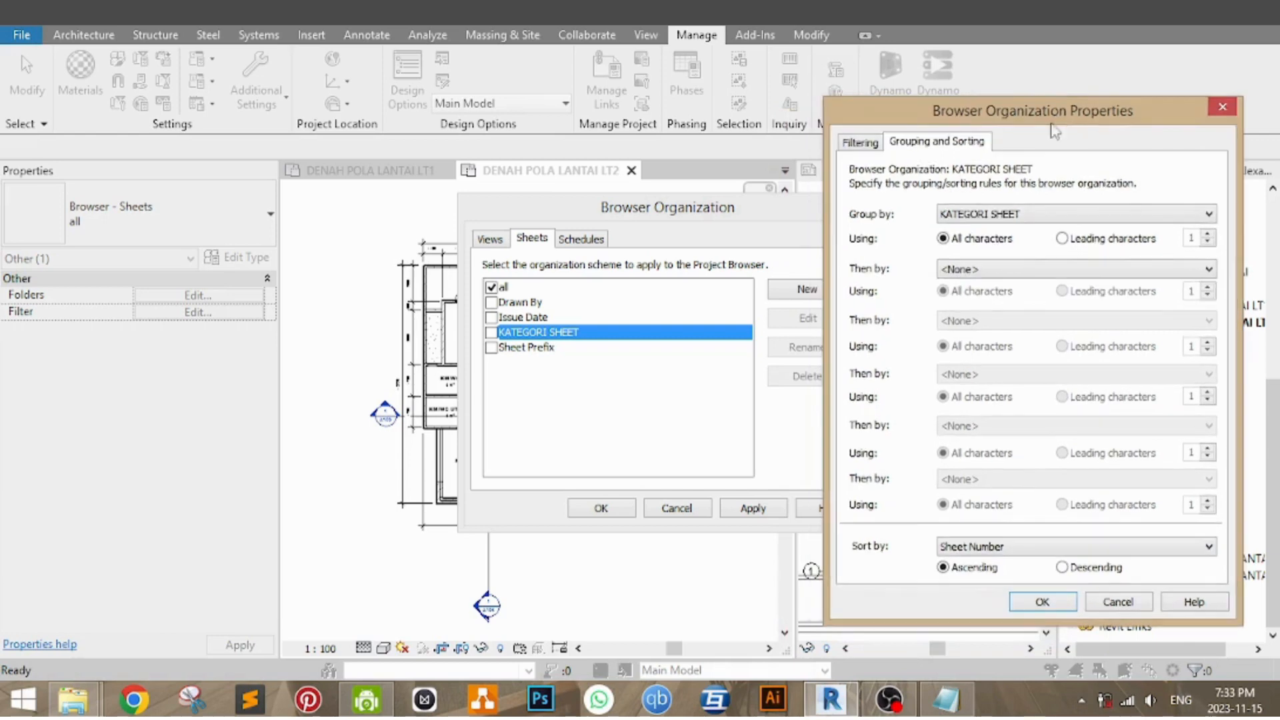
{"action": "left_click", "coordinate": [1043, 602]}
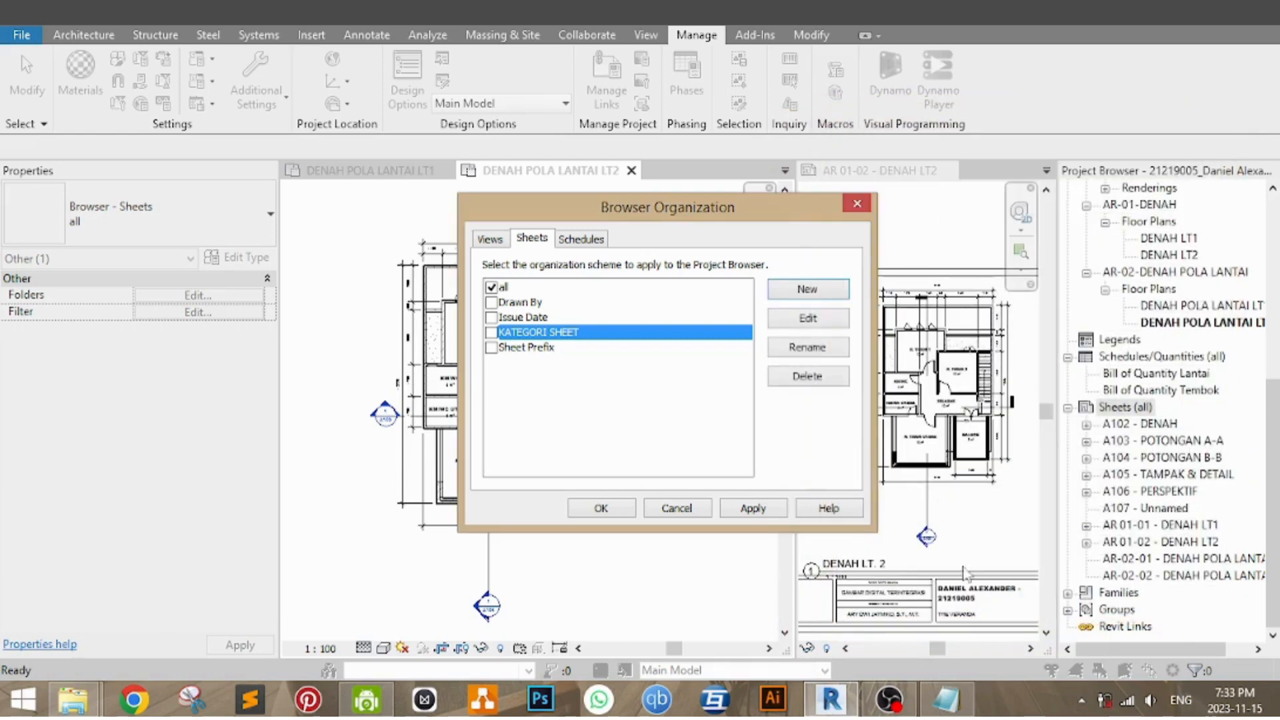
{"action": "left_click", "coordinate": [492, 334]}
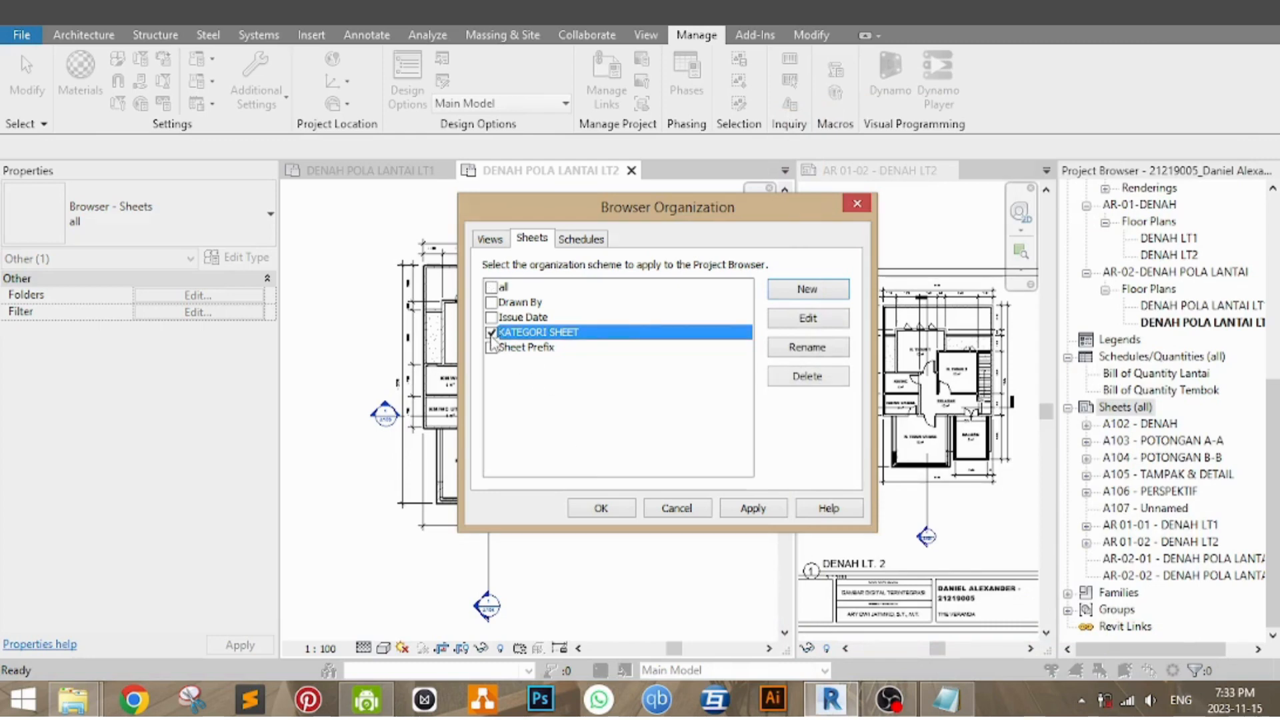
{"action": "left_click", "coordinate": [602, 508]}
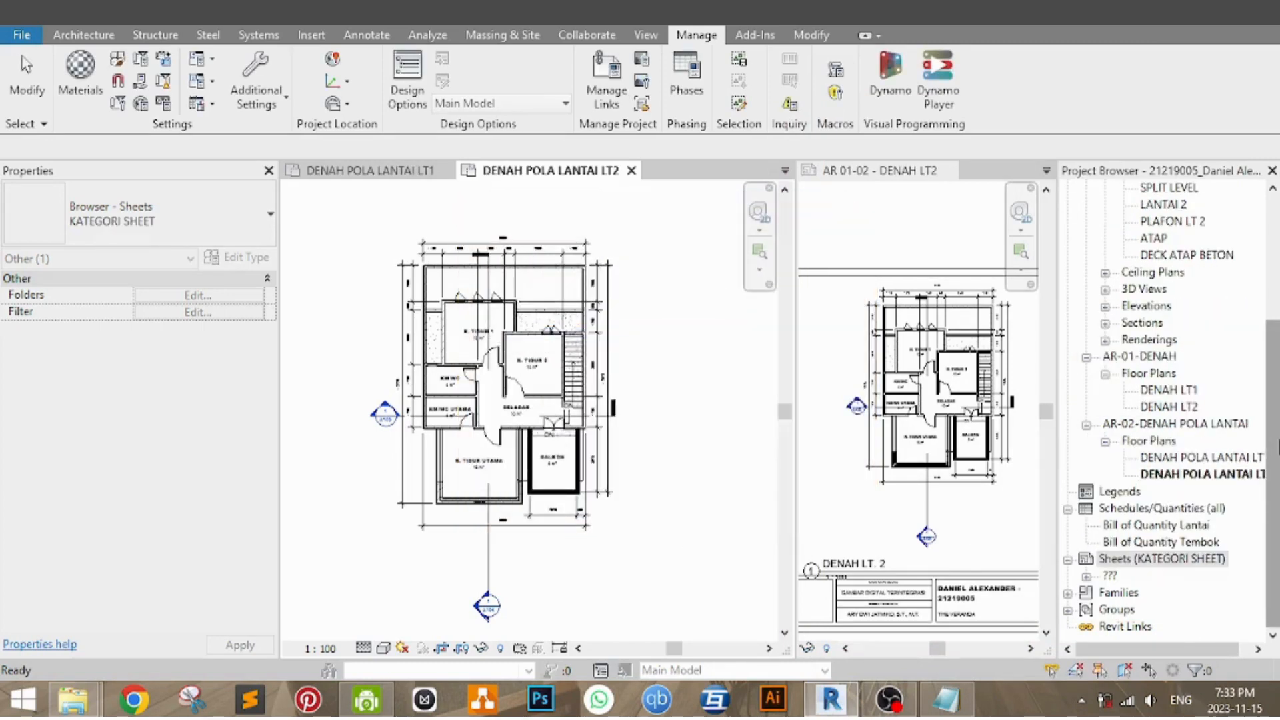
Set KATEGORI SHEET to AR-01-DENAH for the uncategorized sheets AR 01-01 DENAH LT1 and AR 01-02 DENAH LT2
{"action": "left_click", "coordinate": [1087, 577]}
{"action": "scroll", "coordinate": [1154, 507], "scroll_direction": "down", "scroll_amount": 3}
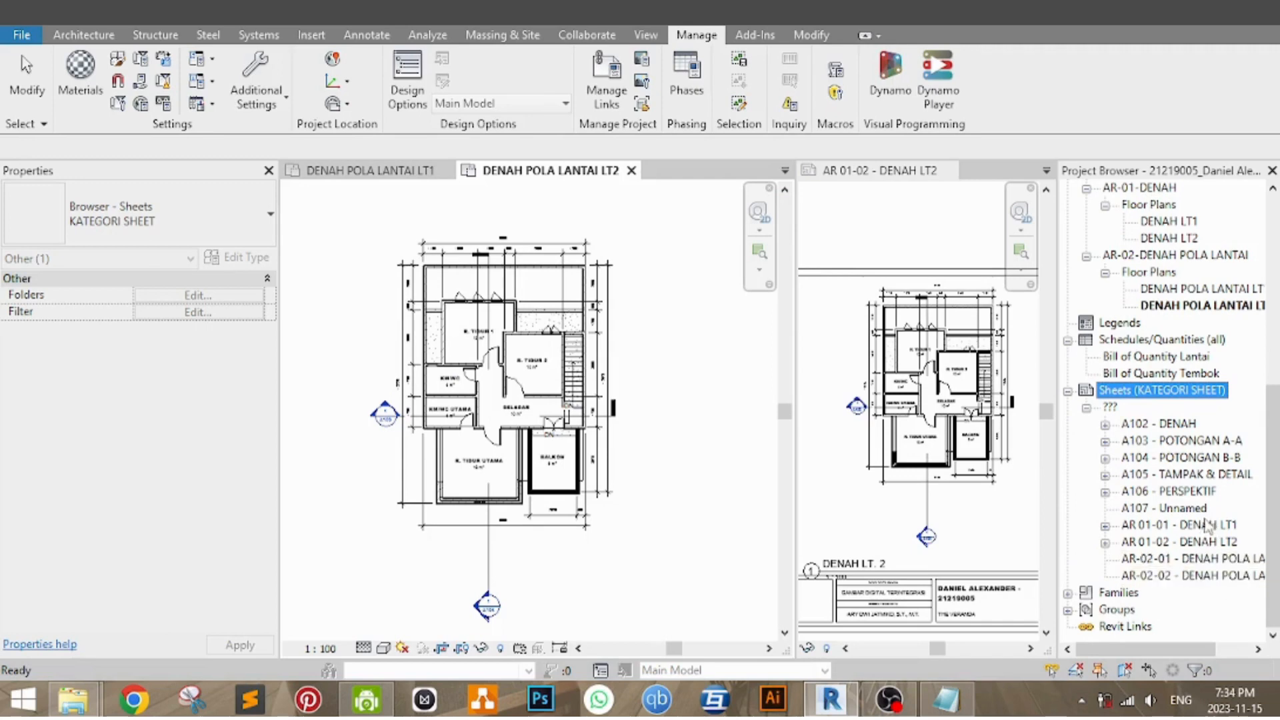
{"action": "left_click", "coordinate": [1199, 527]}
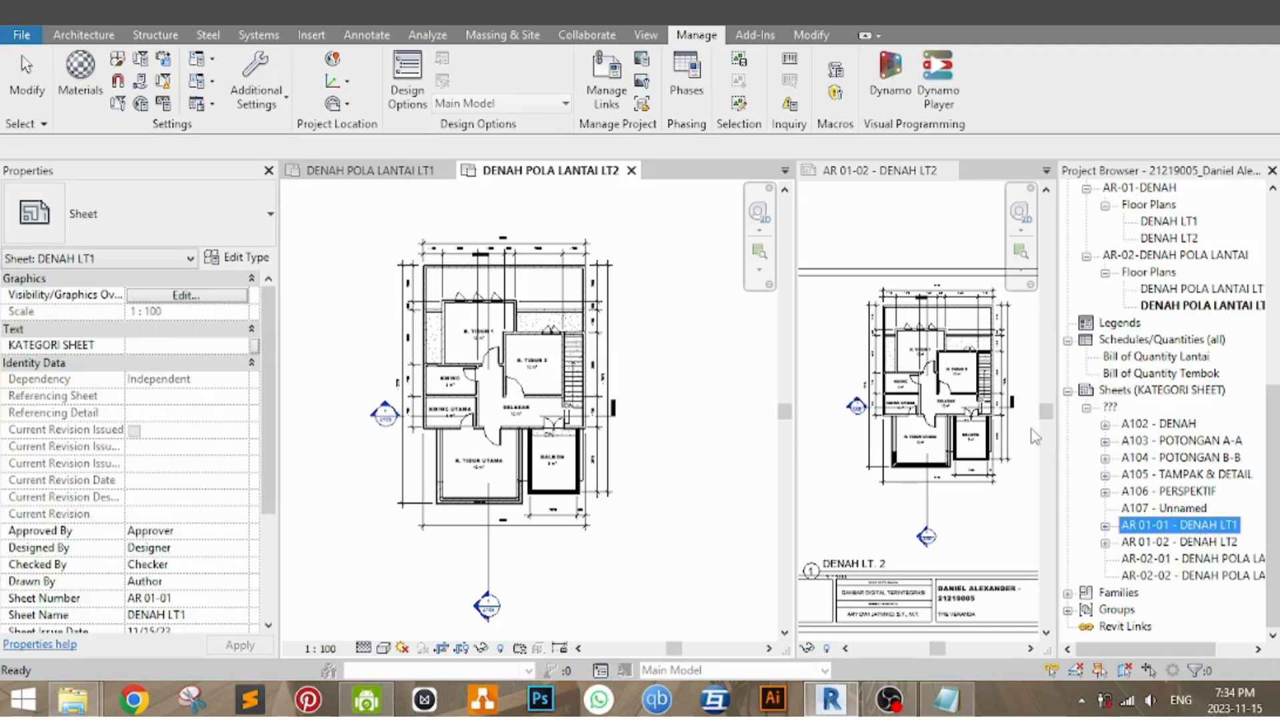
{"action": "left_click", "coordinate": [1194, 542], "text": "ctrl"}
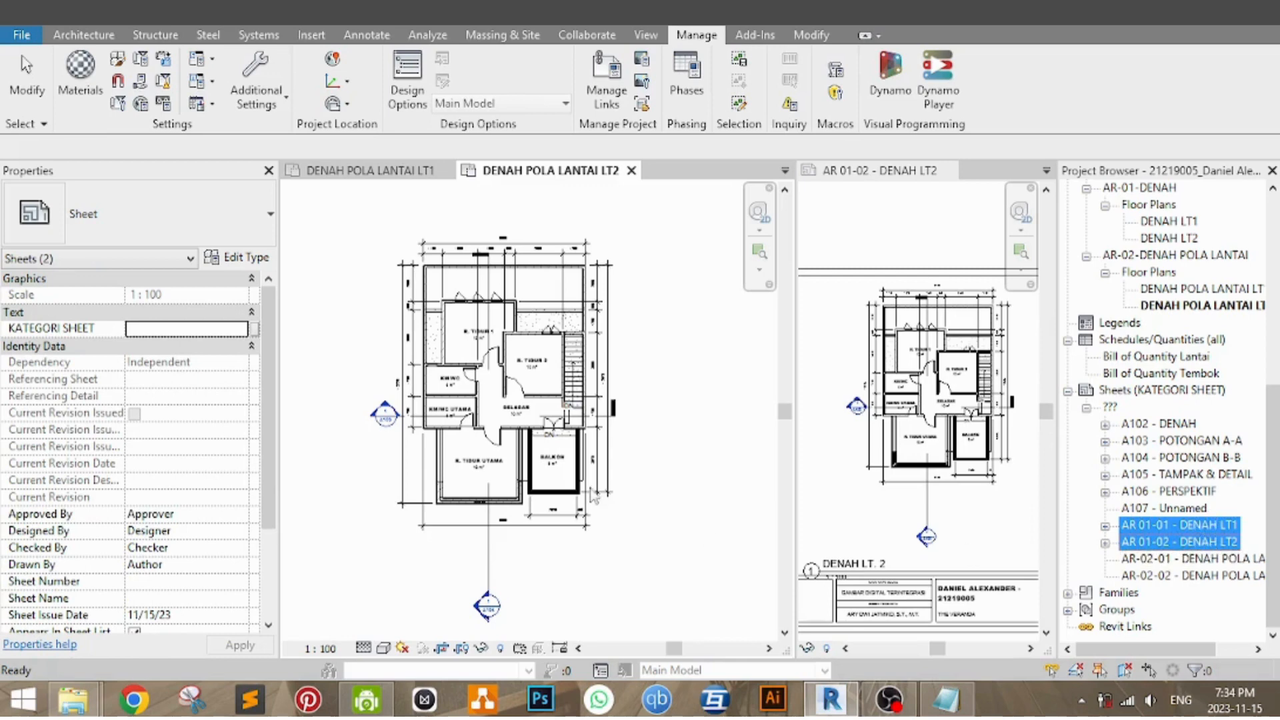
{"action": "left_click", "coordinate": [228, 329]}
{"action": "left_click", "coordinate": [168, 329]}
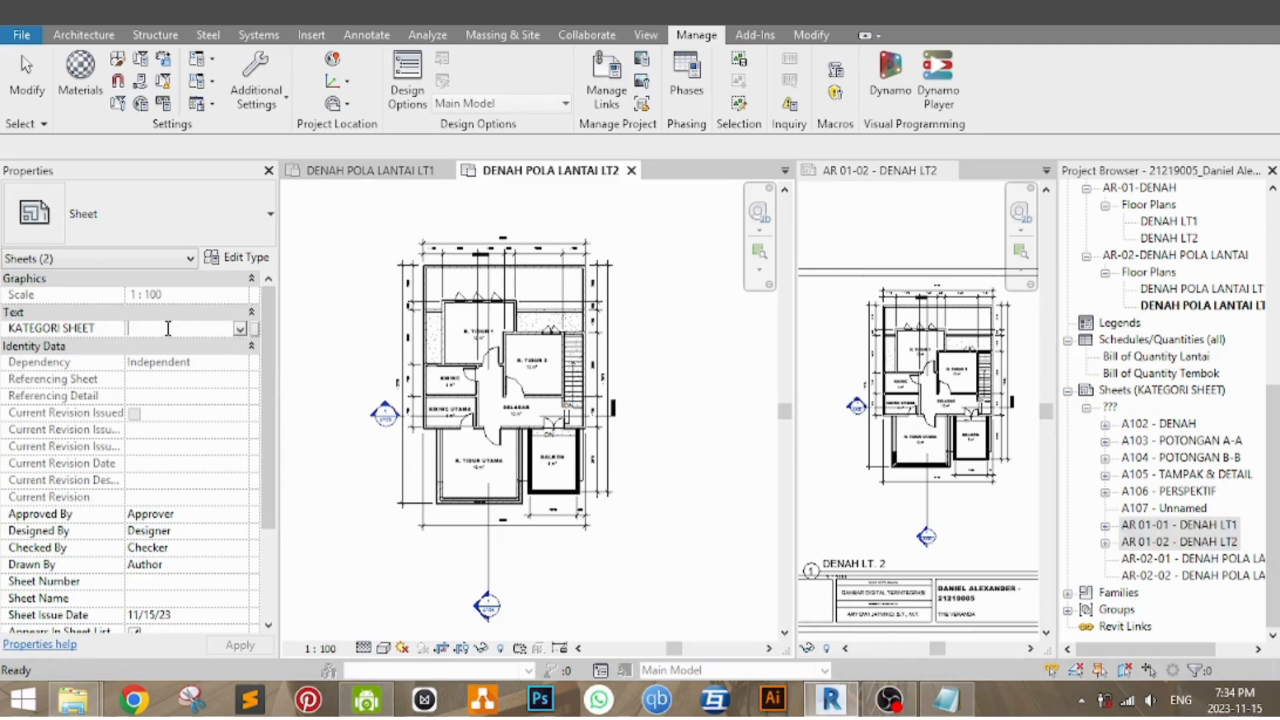
{"action": "type", "text": "AR-01-DENAH"}
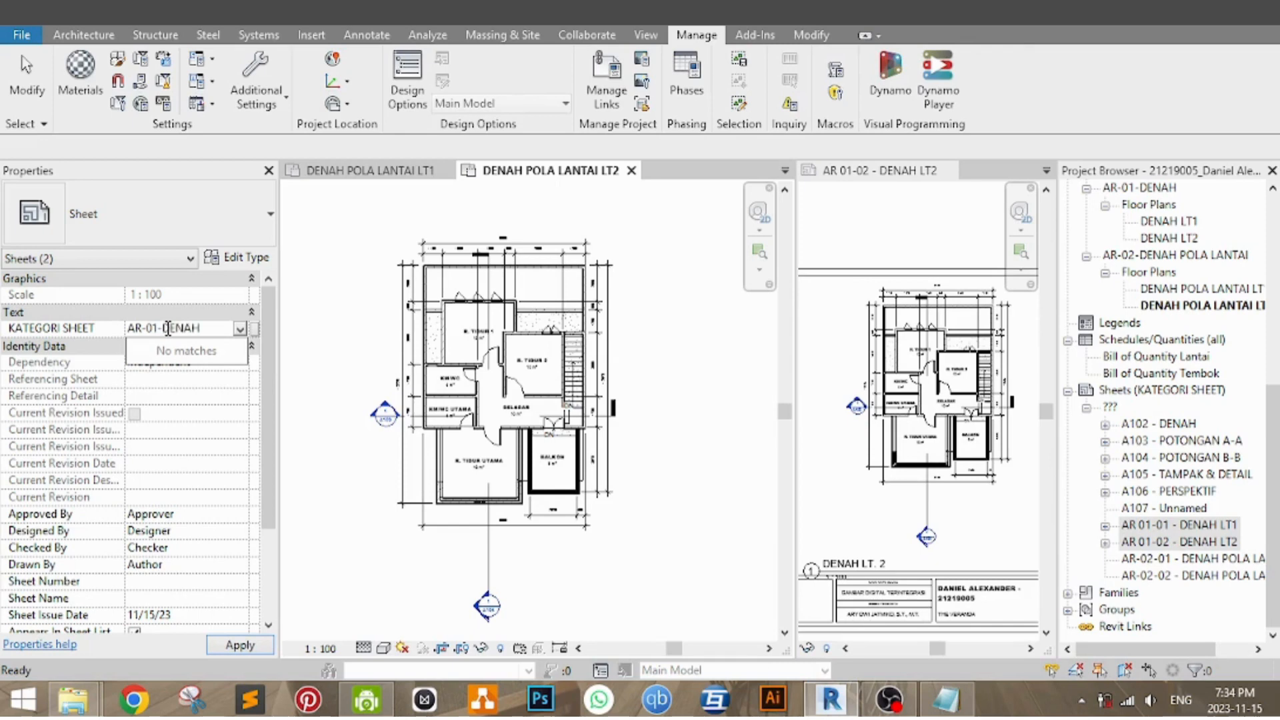
{"action": "key", "text": "Return"}
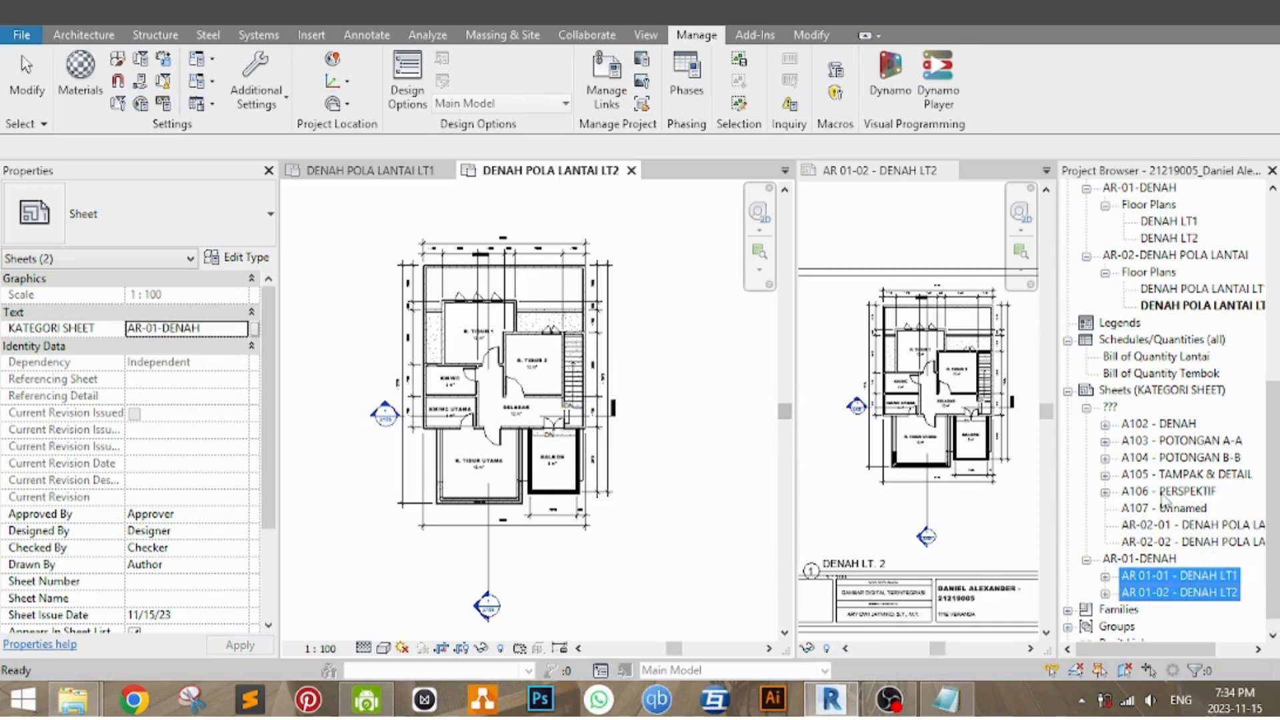
Set KATEGORI SHEET to AR-02-DENAH POLA LANTAI for the two uncategorized sheets AR-02-01 and AR-02-02
{"action": "scroll", "coordinate": [1275, 500], "scroll_direction": "down", "scroll_amount": 1}
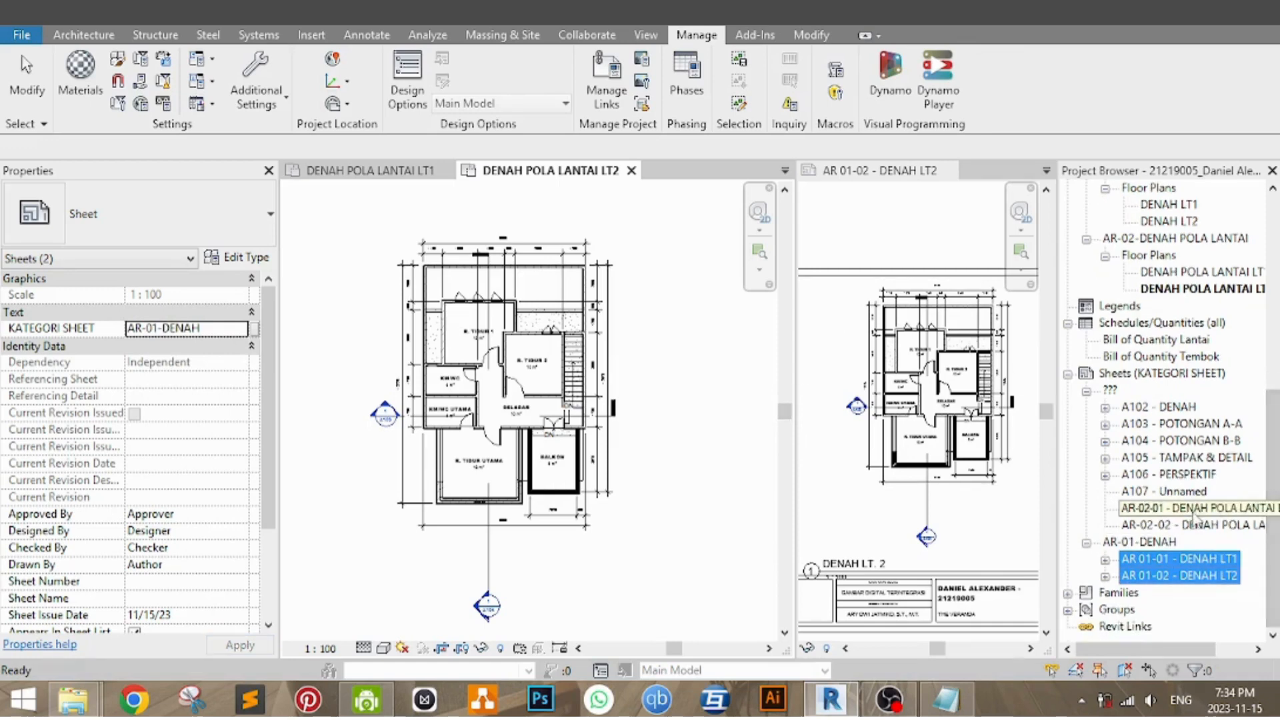
{"action": "left_click", "coordinate": [1194, 508]}
{"action": "left_click", "coordinate": [1213, 525], "text": "shift"}
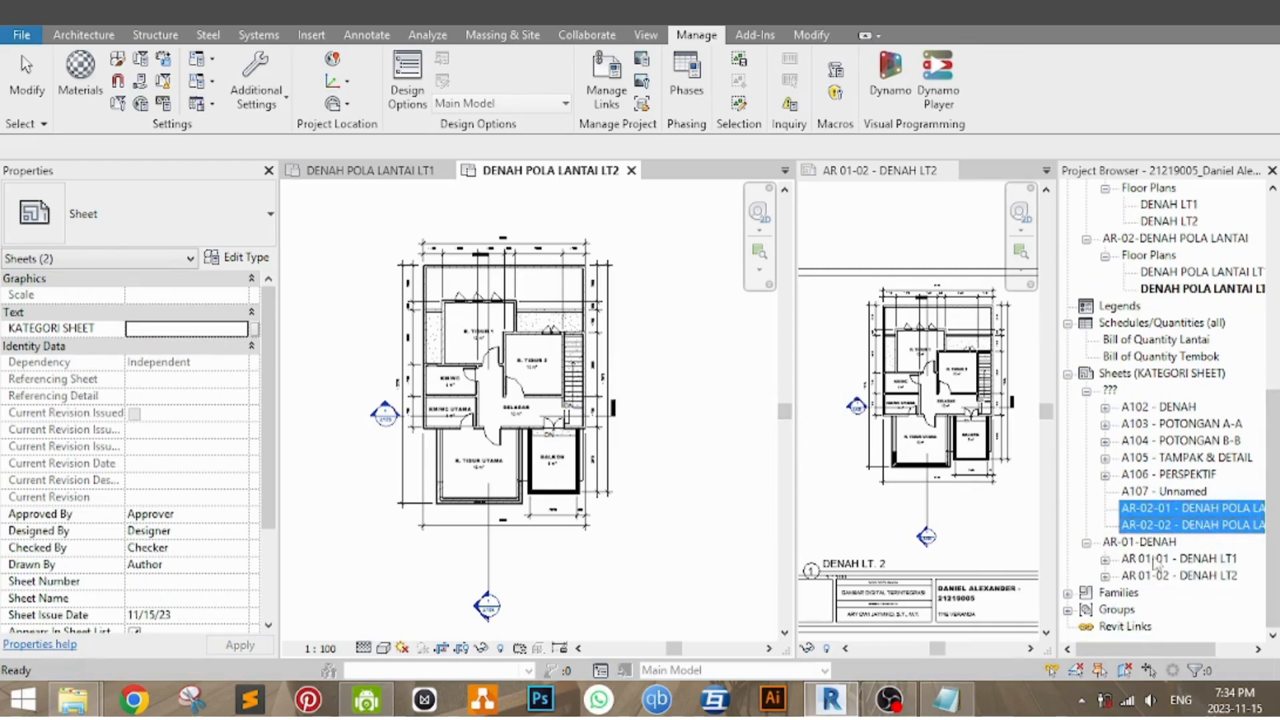
{"action": "left_click", "coordinate": [174, 330]}
{"action": "type", "text": "AR"}
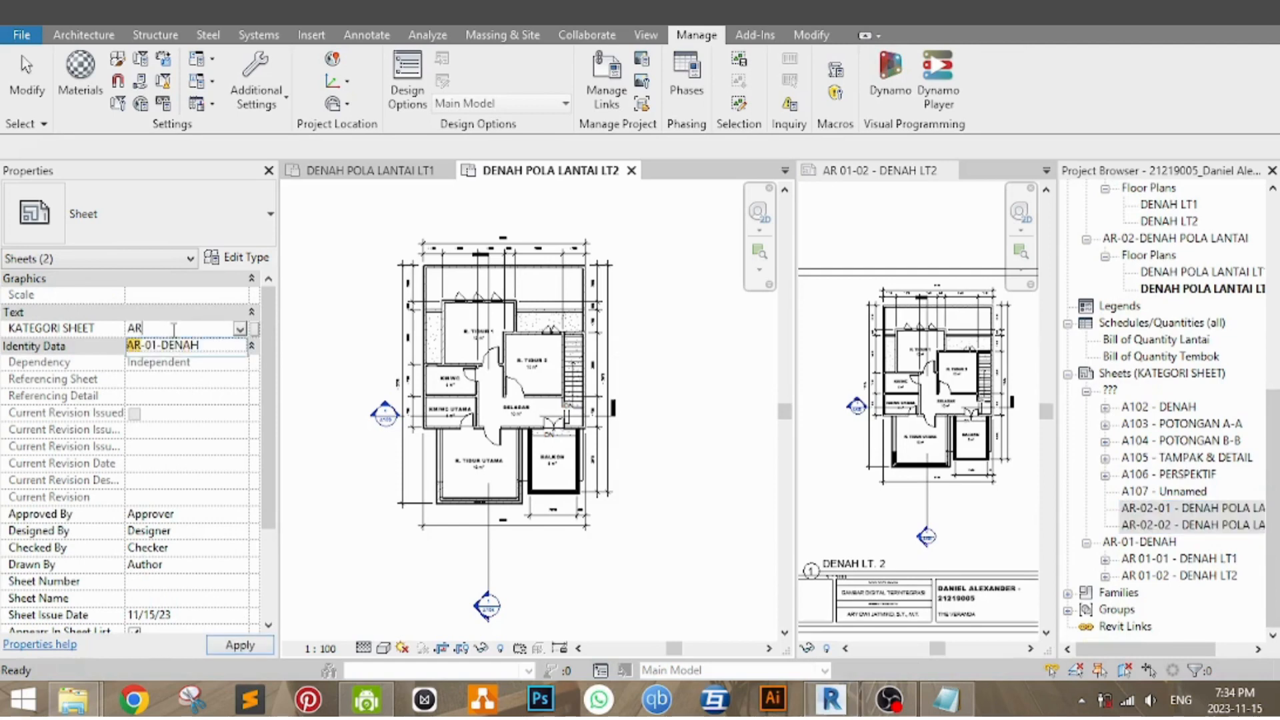
{"action": "type", "text": "-02-D"}
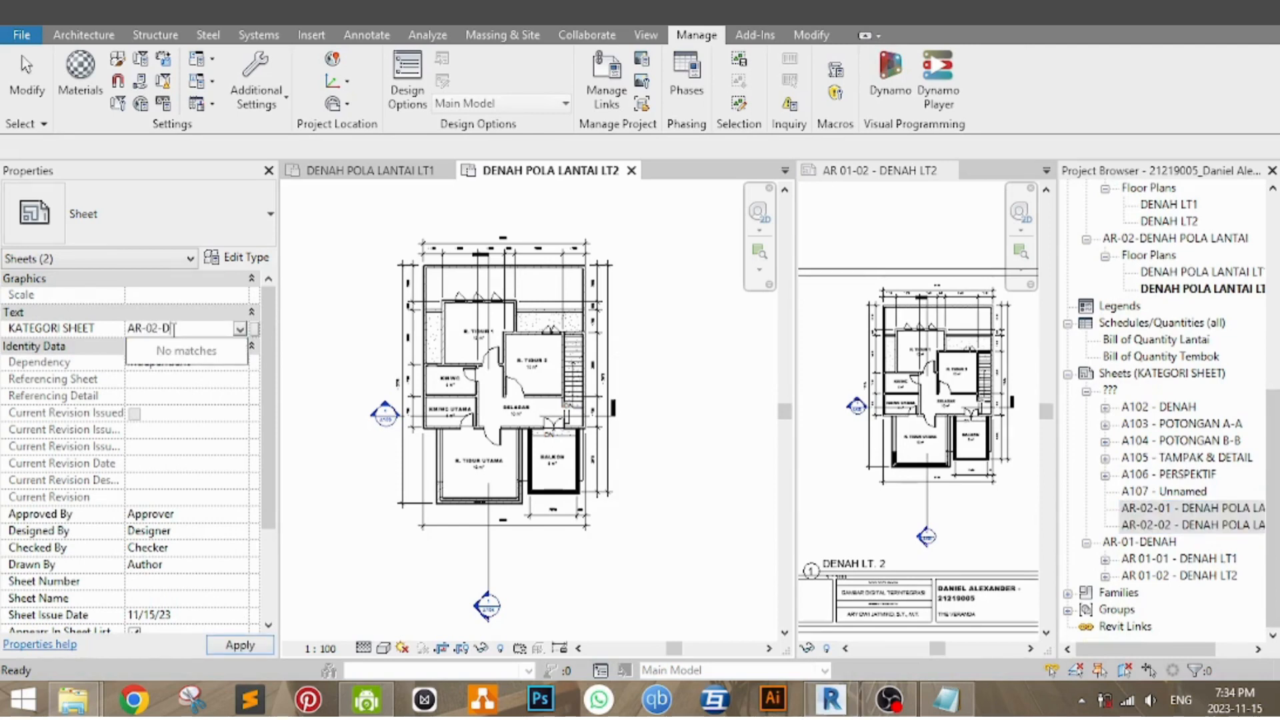
{"action": "type", "text": "ENAH POLA LANTAI"}
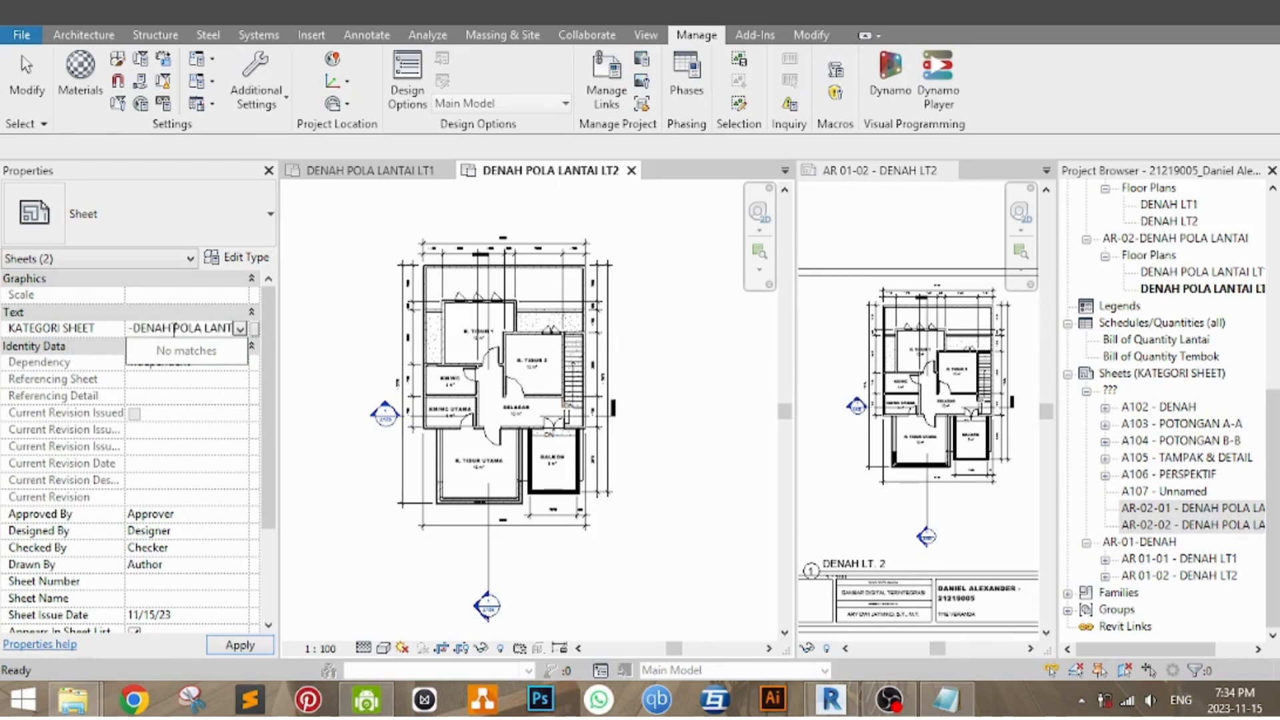
{"action": "key", "text": "Return"}
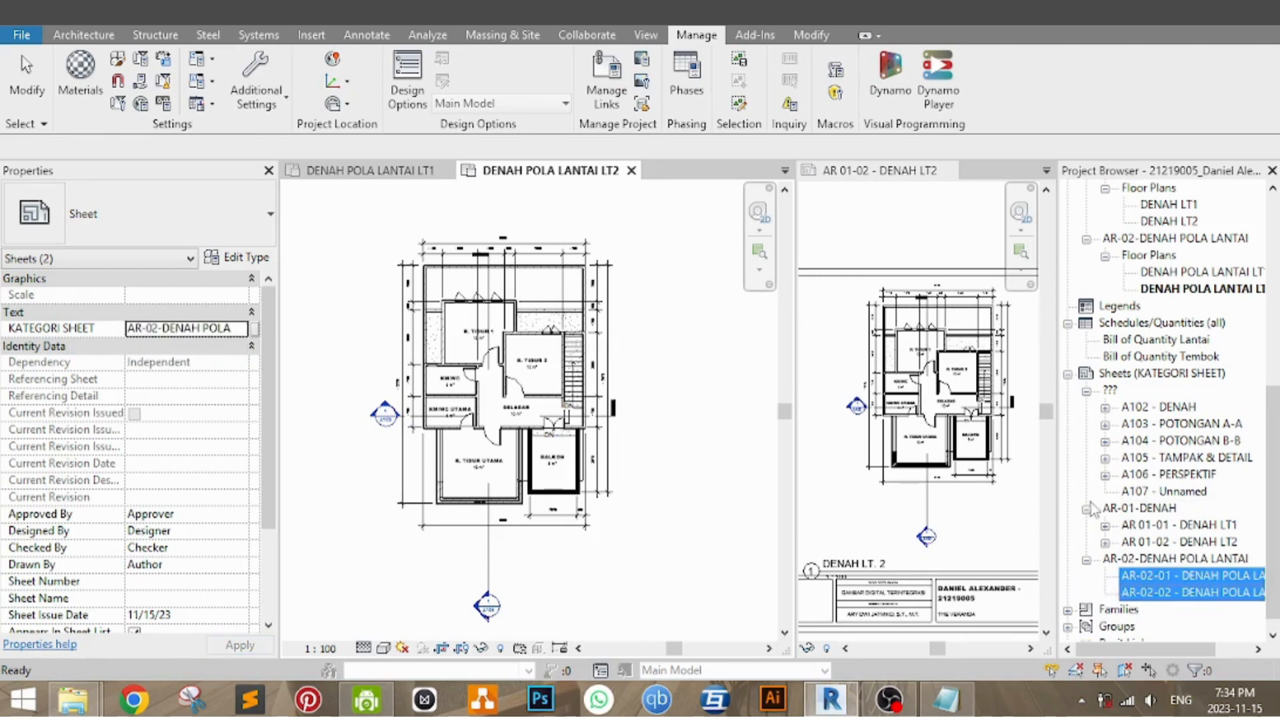
Review the two DENAH sheets' category and compare the sheet groups with the view groups in the Project Browser
{"action": "left_click", "coordinate": [1181, 526]}
{"action": "scroll", "coordinate": [1274, 510], "scroll_direction": "down", "scroll_amount": 1}
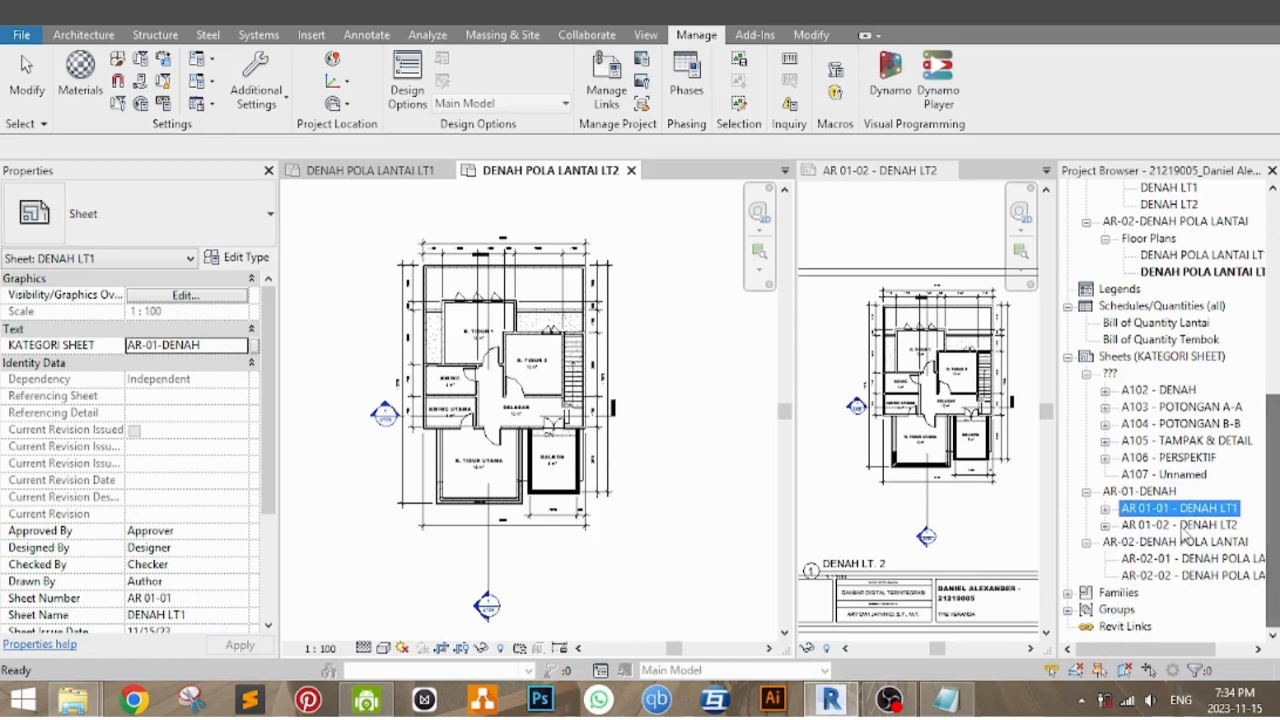
{"action": "left_click", "coordinate": [1184, 527]}
{"action": "mouse_move", "coordinate": [1272, 507]}
{"action": "left_mouse_down"}
{"action": "mouse_move", "coordinate": [1270, 317]}
{"action": "mouse_move", "coordinate": [1274, 532]}
{"action": "left_mouse_up"}
{"action": "scroll", "coordinate": [1137, 308], "scroll_direction": "up", "scroll_amount": 2}
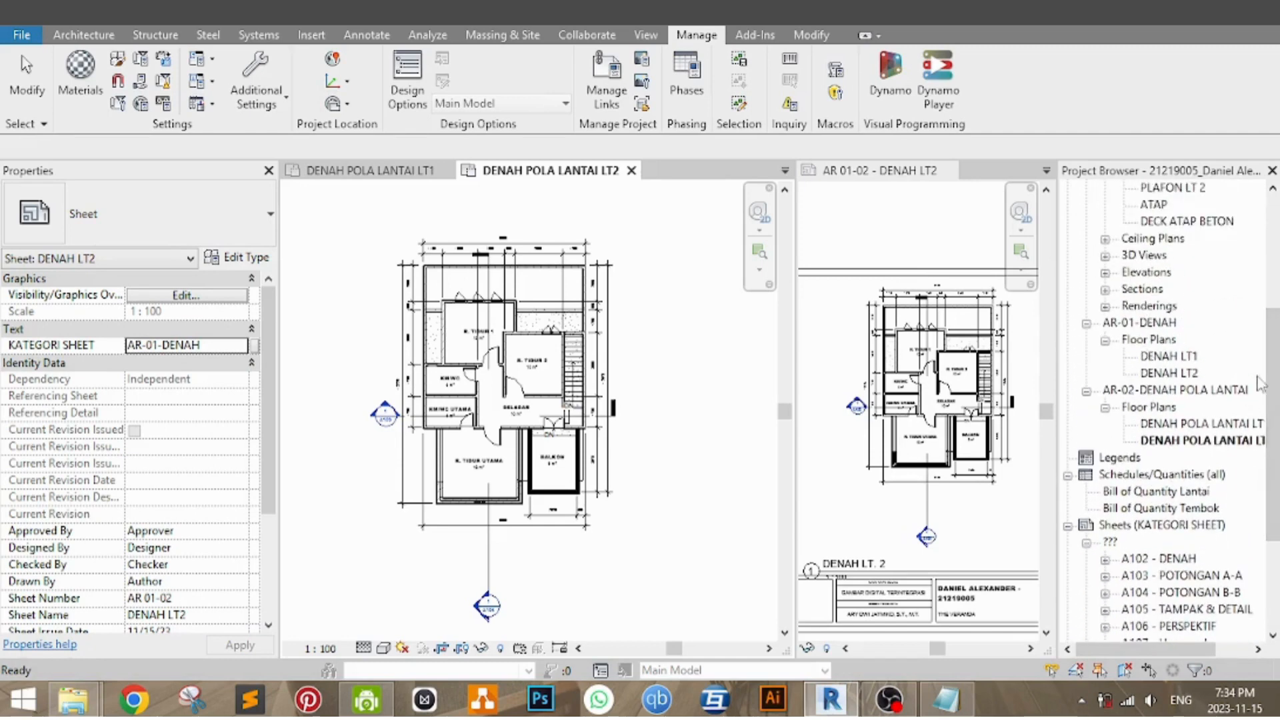
{"action": "scroll", "coordinate": [1259, 385], "scroll_direction": "down", "scroll_amount": 1}
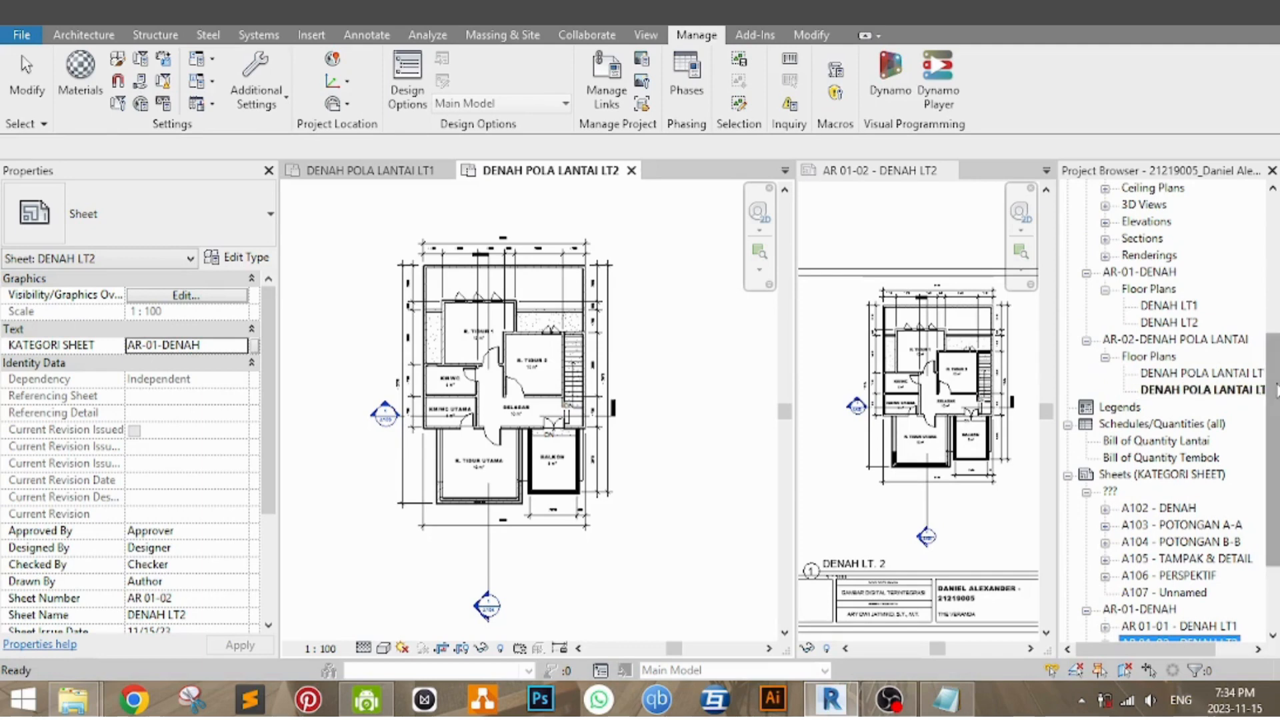
{"action": "mouse_move", "coordinate": [1276, 387]}
{"action": "left_mouse_down"}
{"action": "mouse_move", "coordinate": [1279, 493]}
{"action": "mouse_move", "coordinate": [1279, 411]}
{"action": "left_mouse_up"}
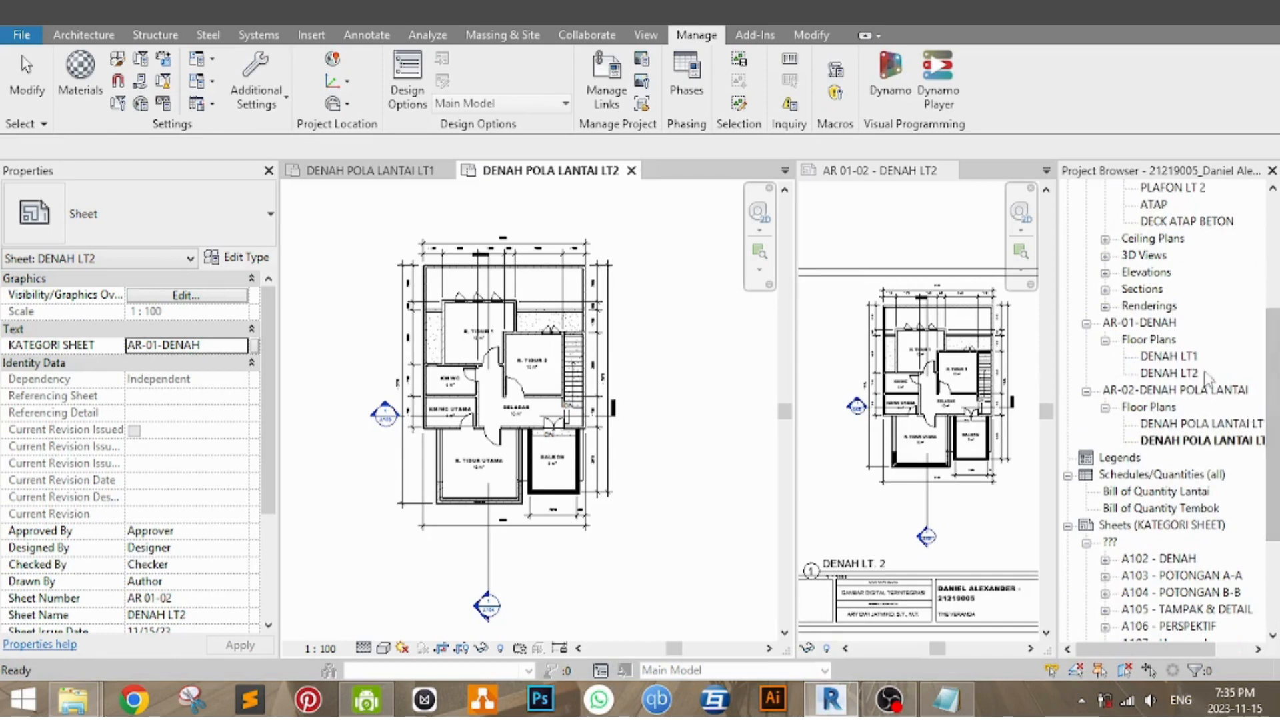
{"action": "left_click_drag", "start_coordinate": [1274, 347], "coordinate": [1276, 205]}
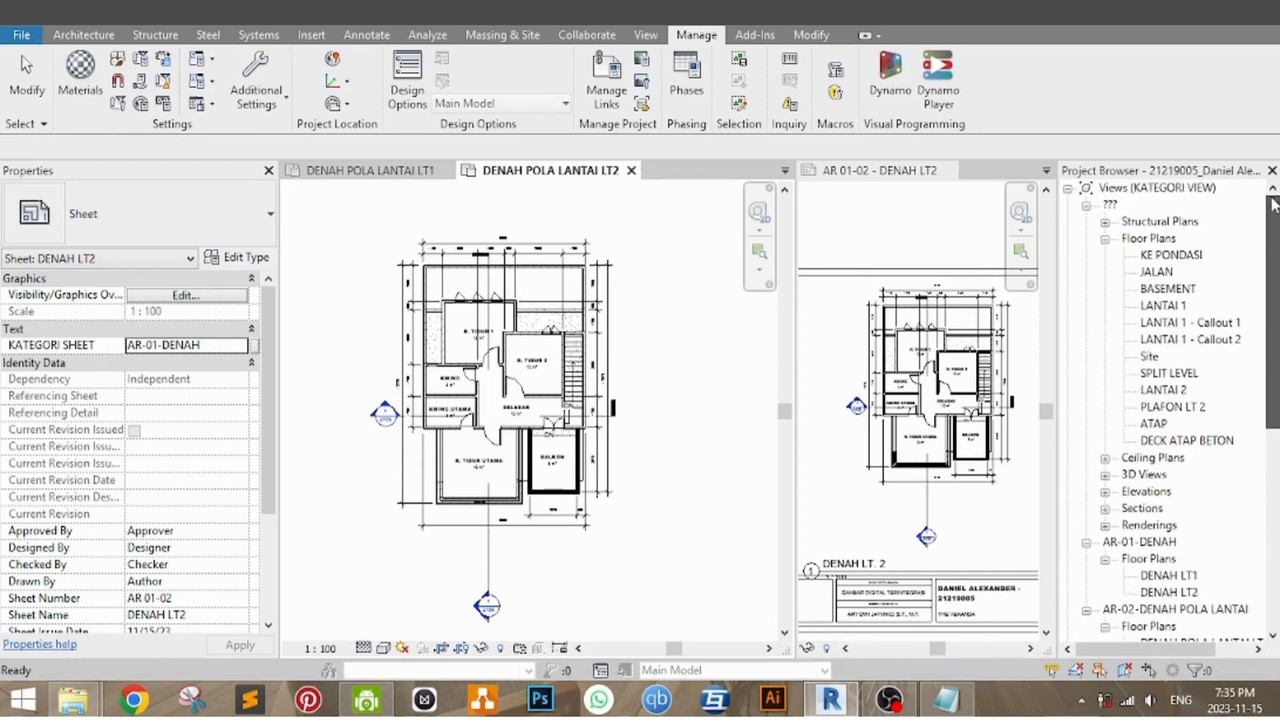
Examine the rooms and section marks in the DENAH POLA LANTAI LT2 floor plan
{"action": "left_click", "coordinate": [687, 434]}
{"action": "mouse_move", "coordinate": [702, 481]}
{"action": "middle_mouse_down"}
{"action": "mouse_move", "coordinate": [720, 458]}
{"action": "mouse_move", "coordinate": [688, 479]}
{"action": "middle_mouse_up"}
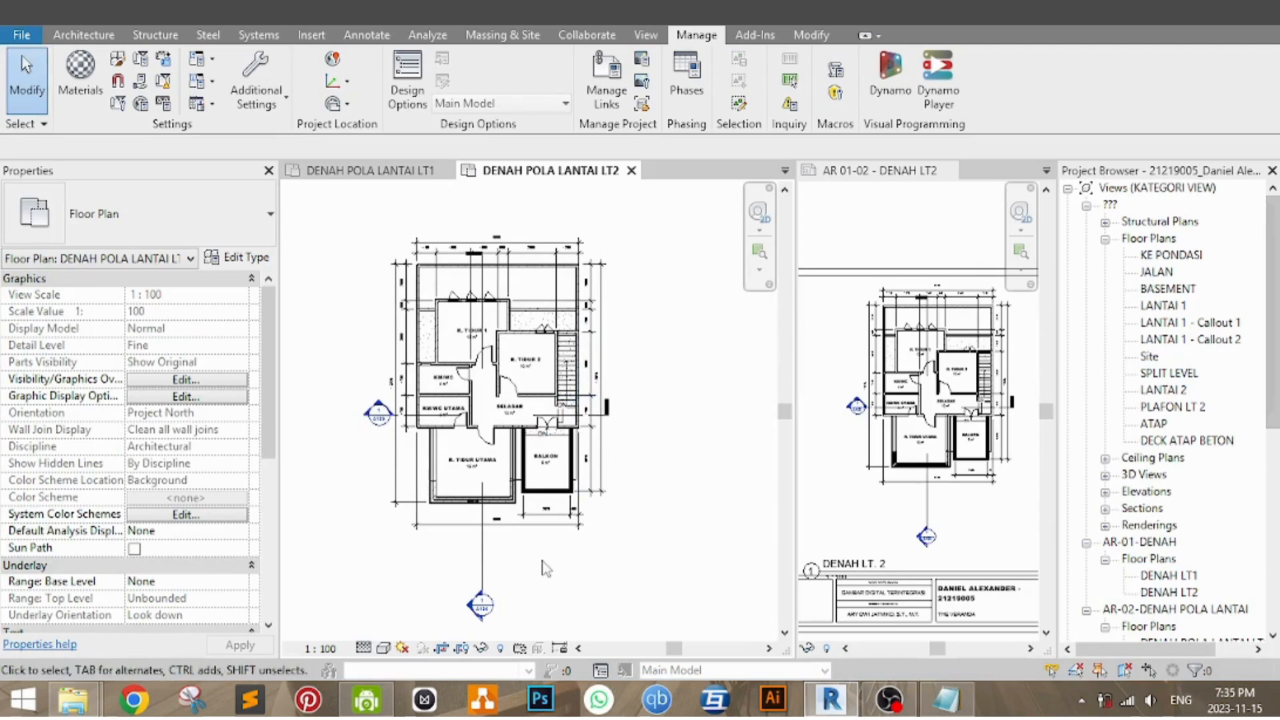
{"action": "scroll", "coordinate": [572, 492], "scroll_direction": "up", "scroll_amount": 5}
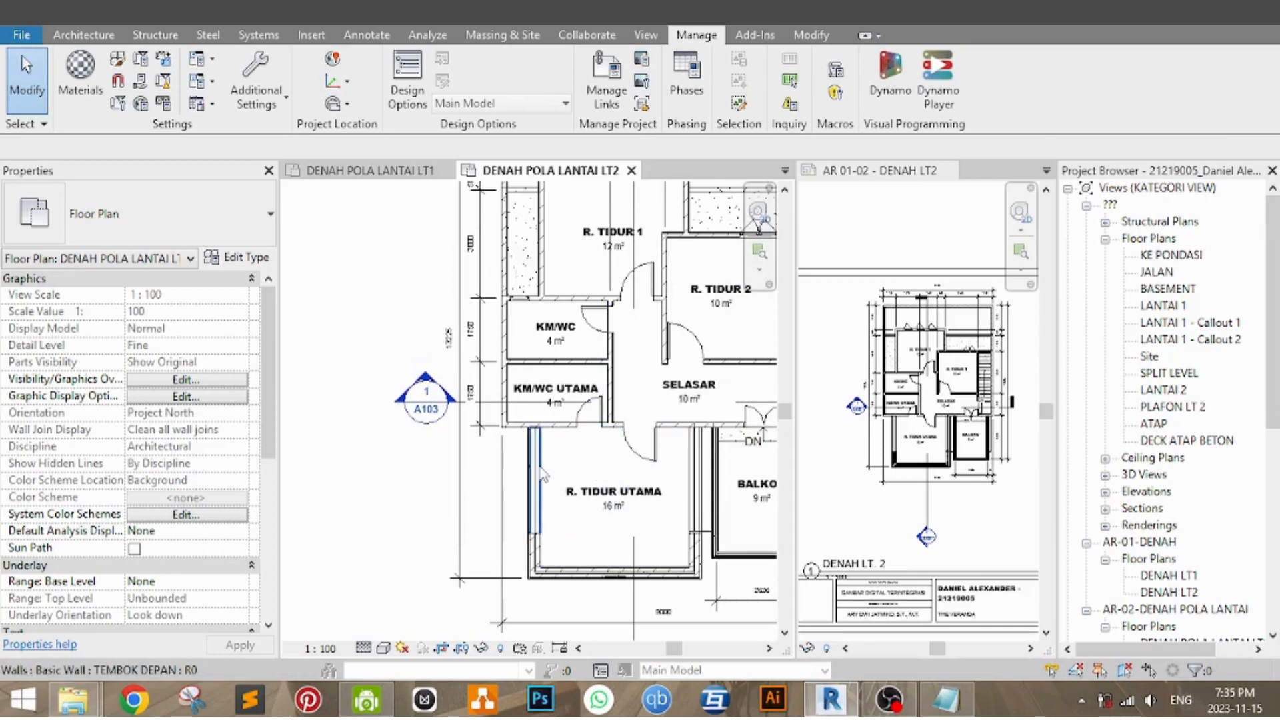
{"action": "scroll", "coordinate": [534, 472], "scroll_direction": "up", "scroll_amount": 1}
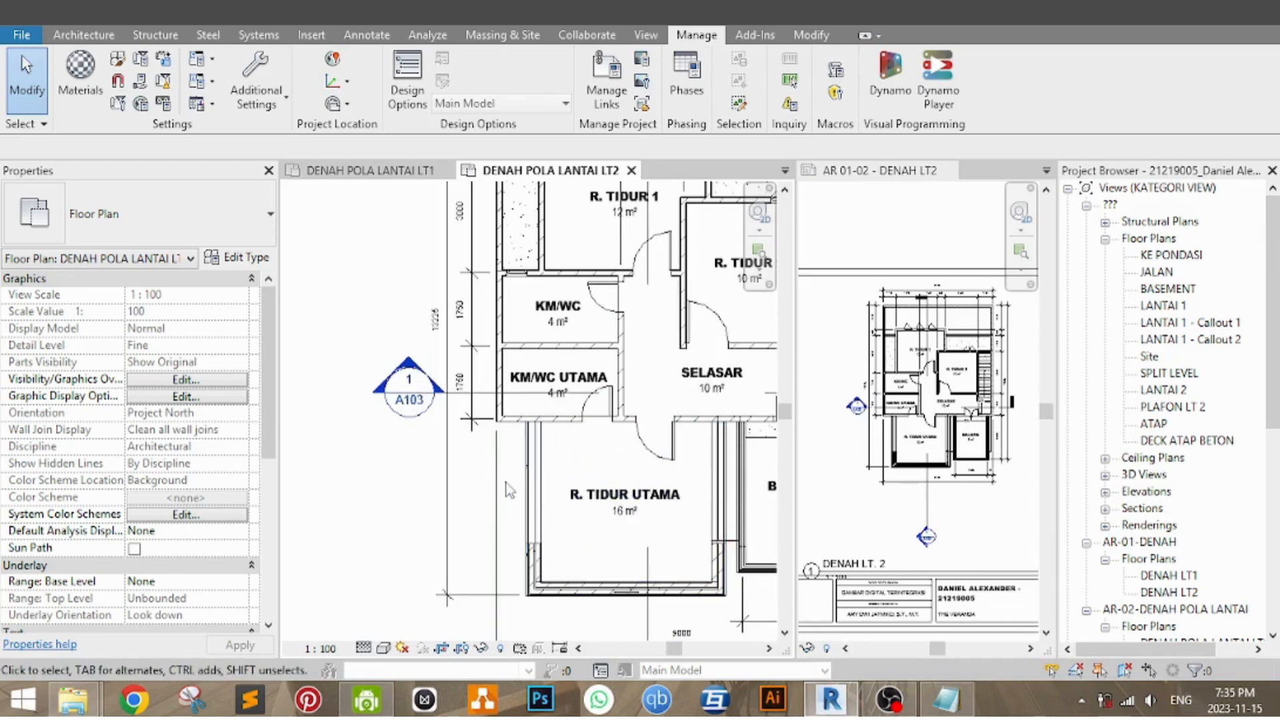
{"action": "middle_click_drag", "start_coordinate": [517, 502], "coordinate": [509, 516]}
{"action": "scroll", "coordinate": [509, 515], "scroll_direction": "down", "scroll_amount": 2}
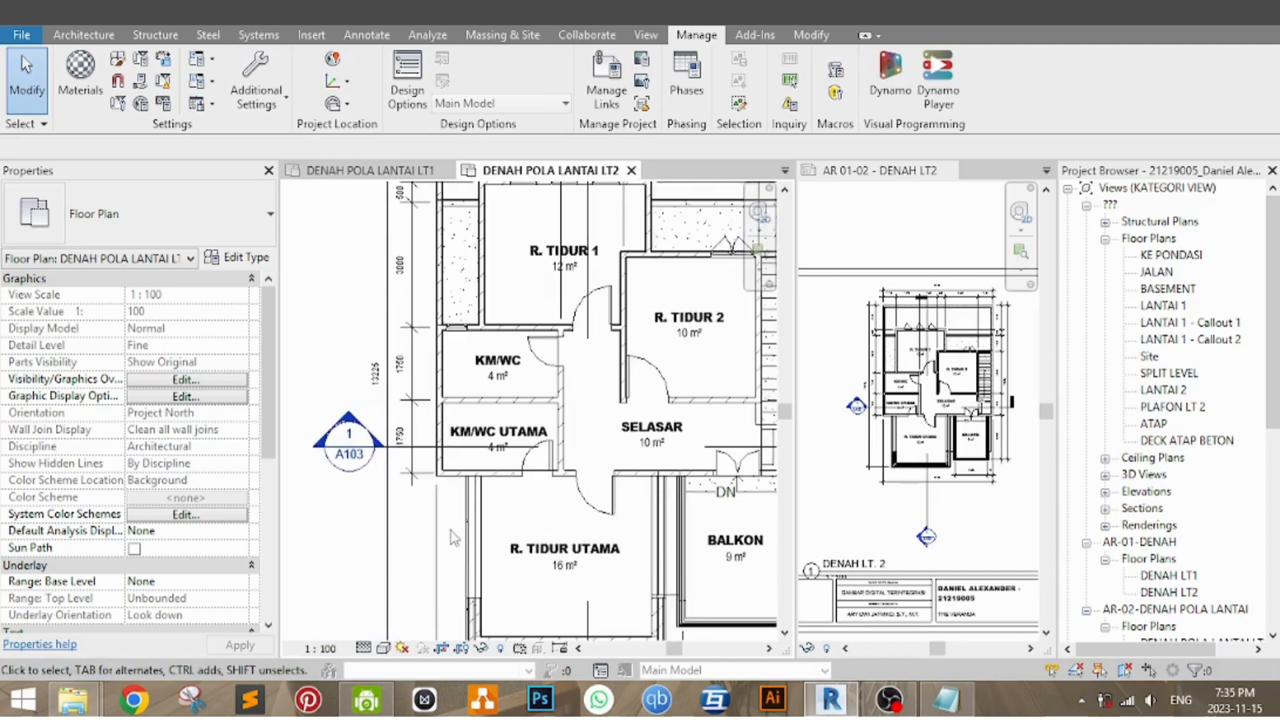
{"action": "scroll", "coordinate": [514, 501], "scroll_direction": "down", "scroll_amount": 1}
{"action": "scroll", "coordinate": [515, 502], "scroll_direction": "down", "scroll_amount": 1}
{"action": "middle_click_drag", "start_coordinate": [548, 481], "coordinate": [503, 259]}
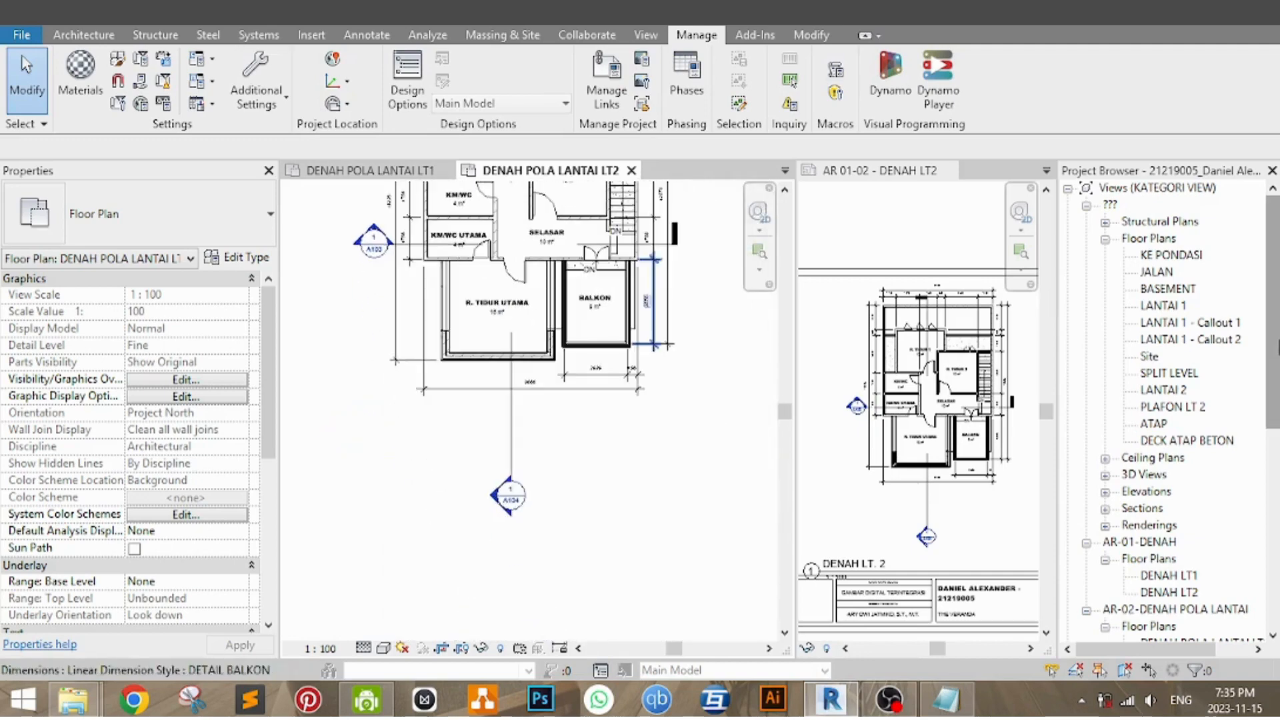
Open the DENAH LT1 floor plan from the AR-01-DENAH view group
{"action": "left_click_drag", "start_coordinate": [1277, 342], "coordinate": [1278, 393]}
{"action": "scroll", "coordinate": [1278, 393], "scroll_direction": "down", "scroll_amount": 2}
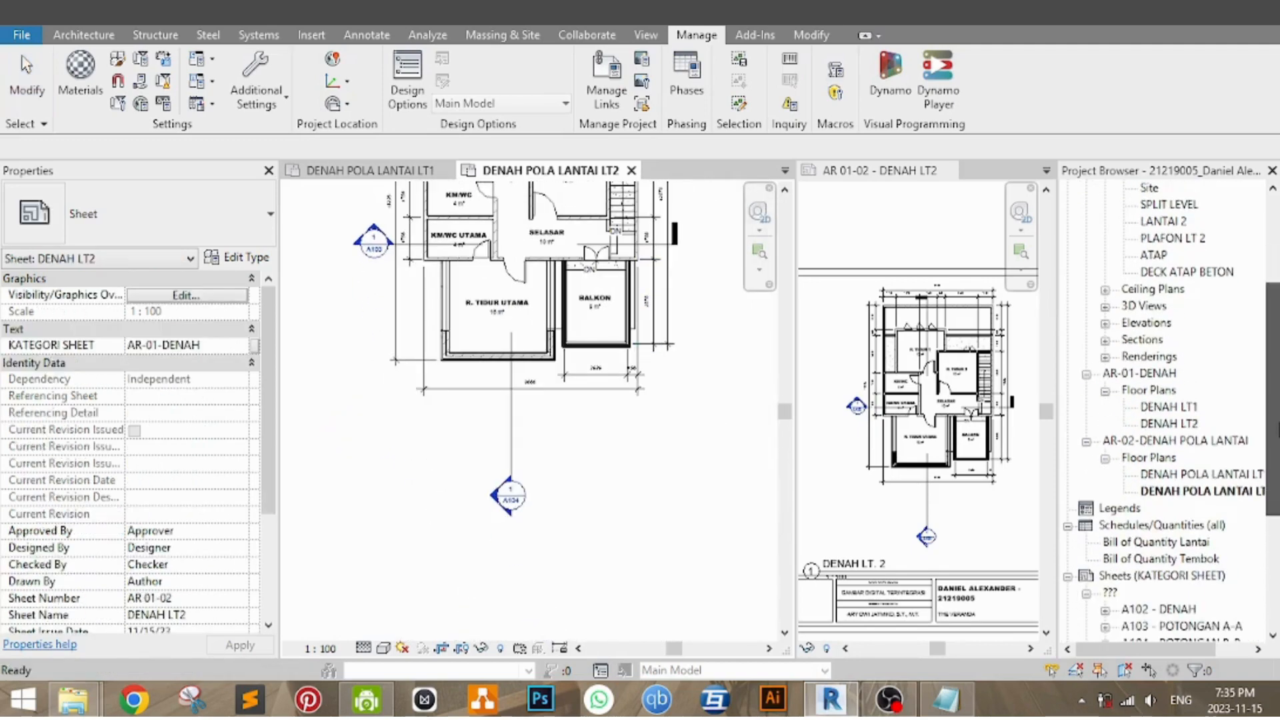
{"action": "left_click", "coordinate": [1186, 408]}
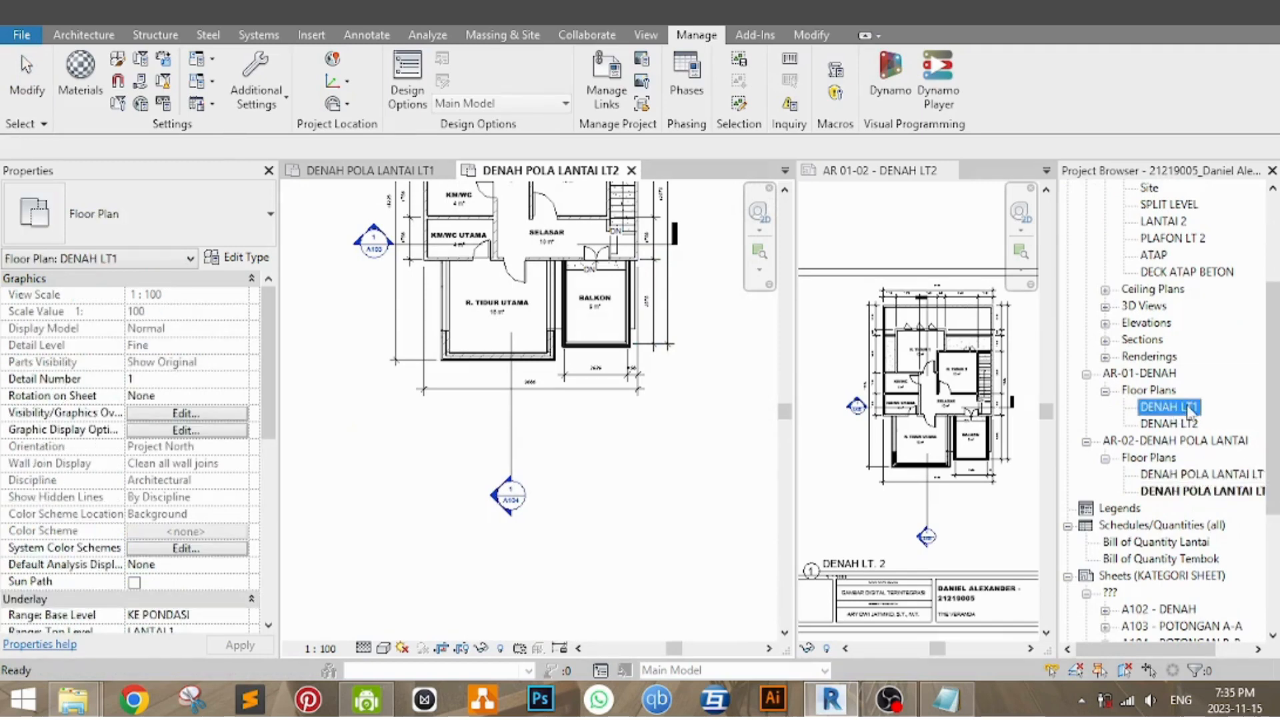
{"action": "double_click", "coordinate": [1169, 408]}
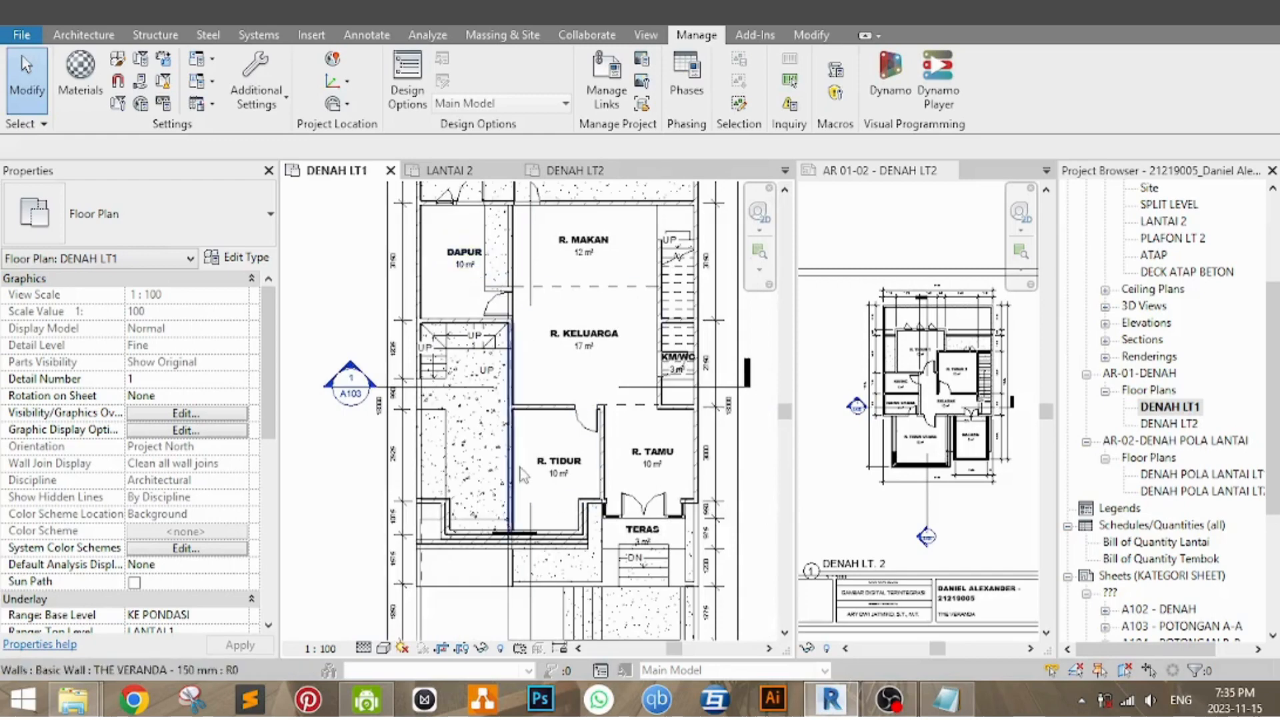
Examine the DENAH LT1 plan's rooms and dimensions, and check its view template among the view properties
{"action": "scroll", "coordinate": [521, 469], "scroll_direction": "up", "scroll_amount": 3}
{"action": "middle_click_drag", "start_coordinate": [547, 489], "coordinate": [548, 534]}
{"action": "scroll", "coordinate": [569, 549], "scroll_direction": "down", "scroll_amount": 2}
{"action": "middle_click_drag", "start_coordinate": [612, 426], "coordinate": [589, 542]}
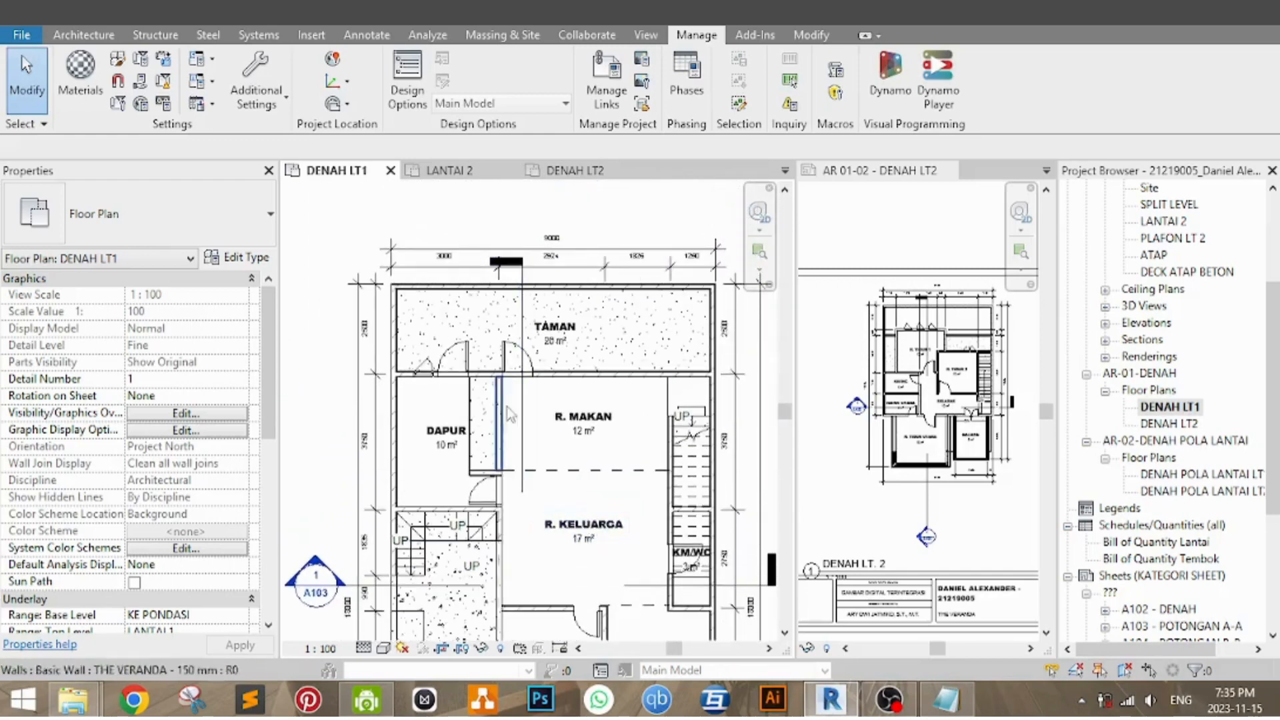
{"action": "scroll", "coordinate": [507, 407], "scroll_direction": "up", "scroll_amount": 3}
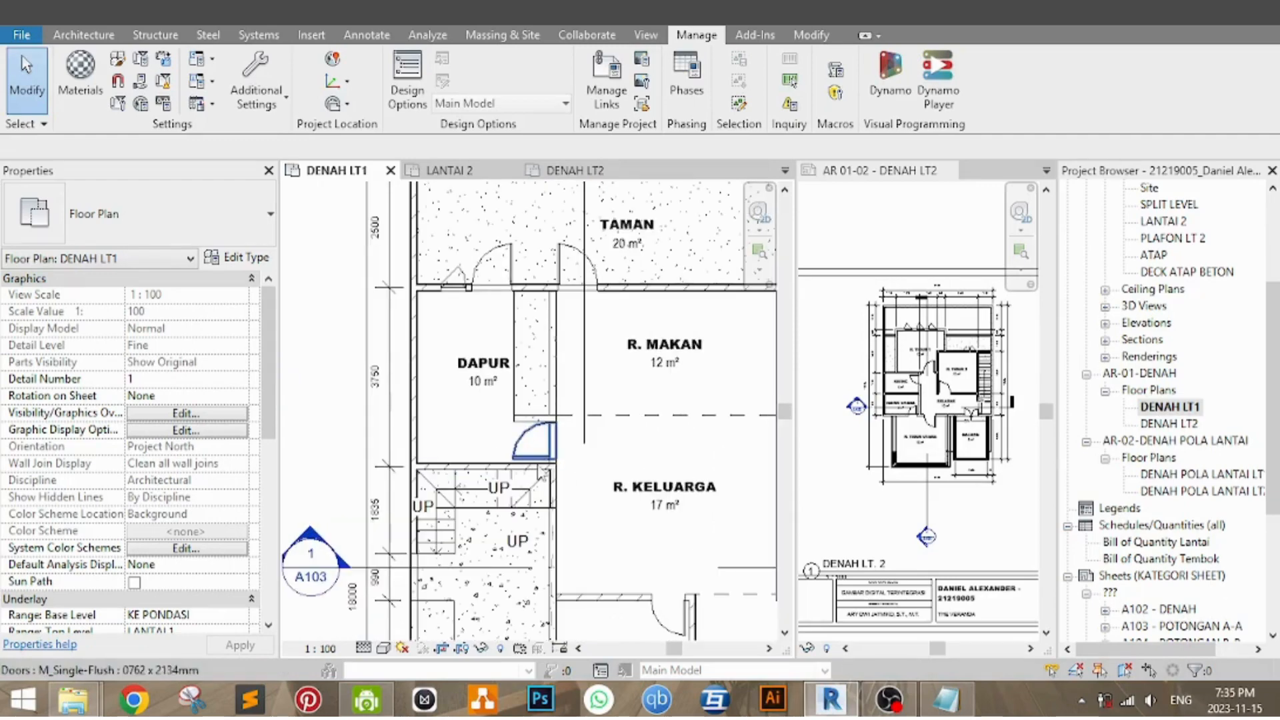
{"action": "middle_click_drag", "start_coordinate": [690, 572], "coordinate": [683, 430]}
{"action": "scroll", "coordinate": [658, 343], "scroll_direction": "down", "scroll_amount": 3}
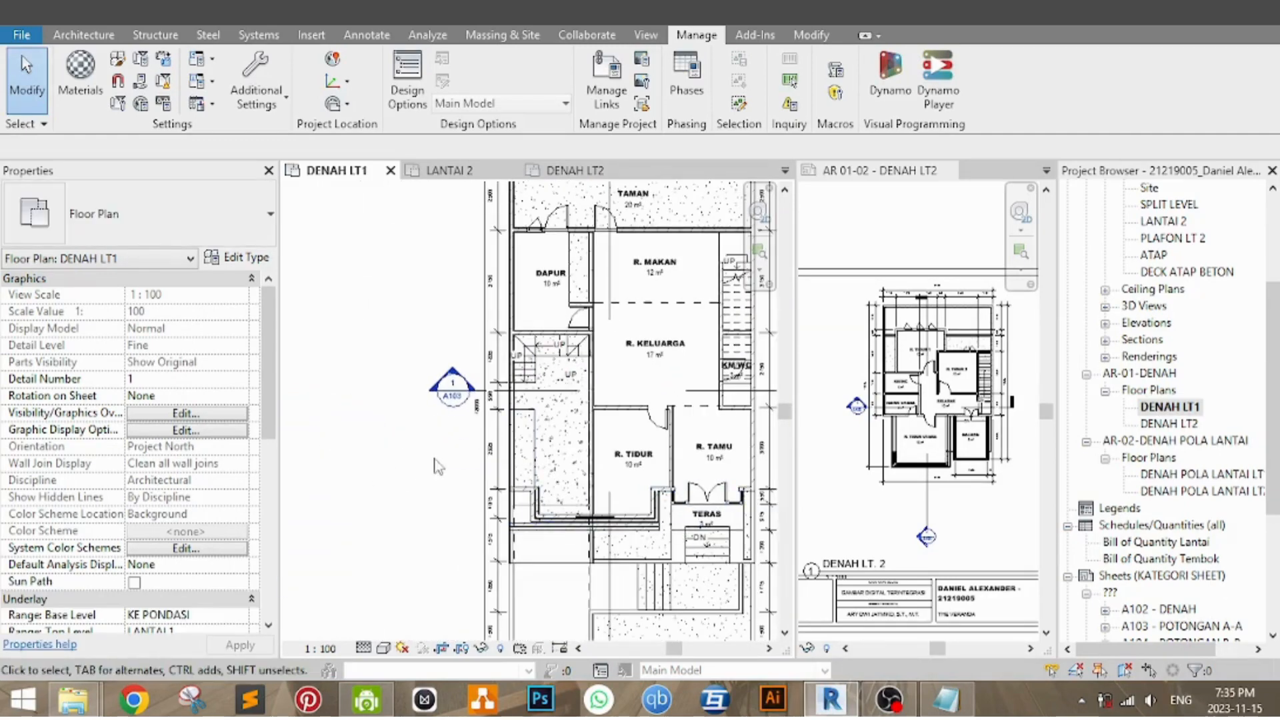
{"action": "middle_click_drag", "start_coordinate": [490, 455], "coordinate": [437, 491]}
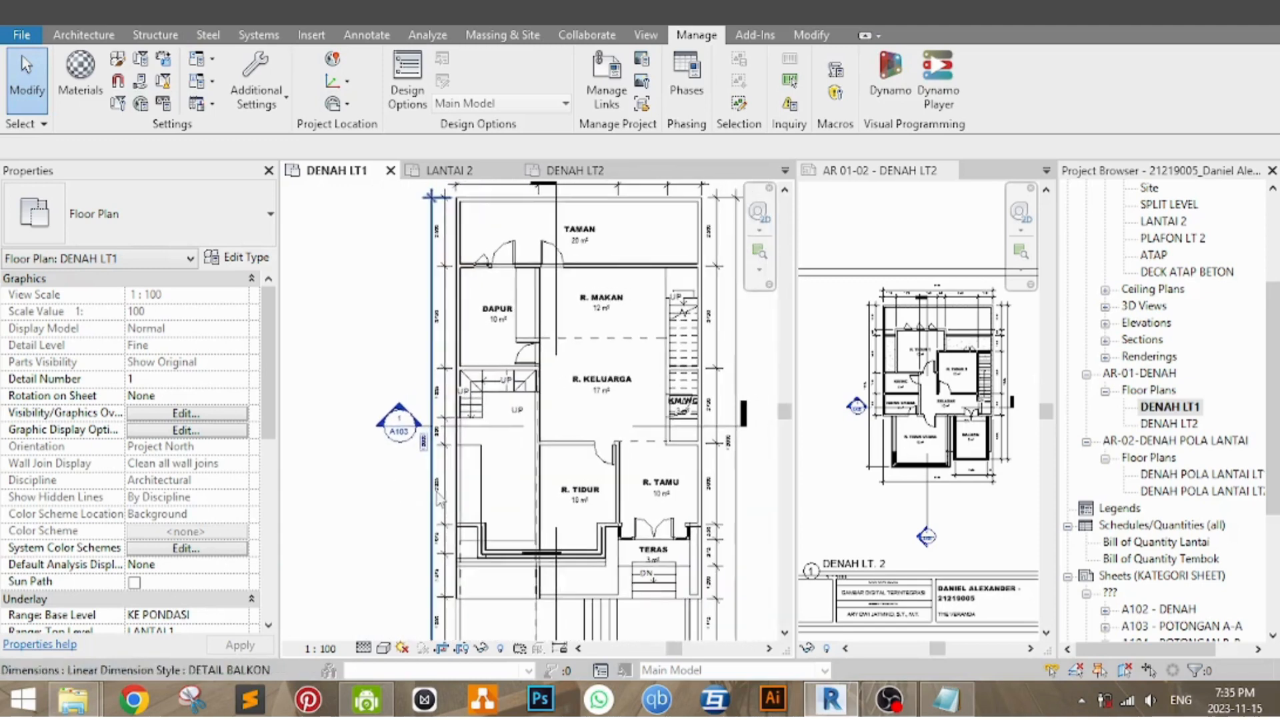
{"action": "middle_click_drag", "start_coordinate": [515, 427], "coordinate": [507, 465]}
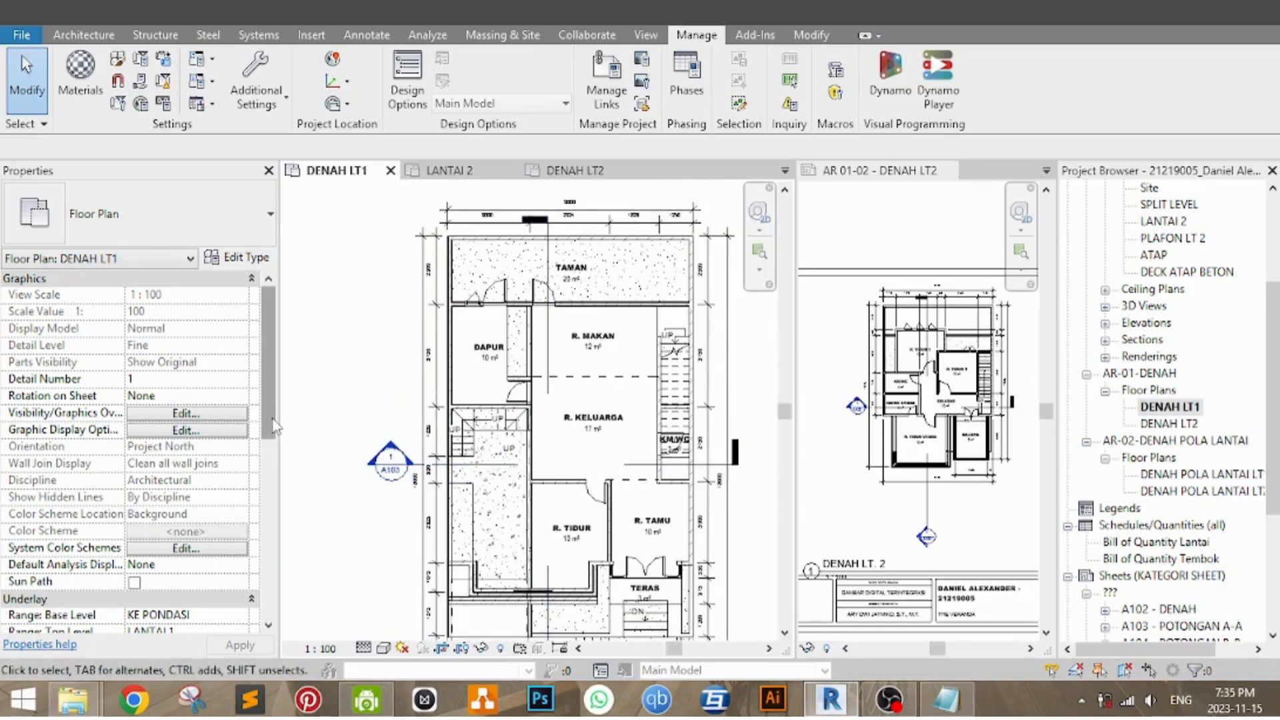
{"action": "left_click_drag", "start_coordinate": [273, 423], "coordinate": [270, 600]}
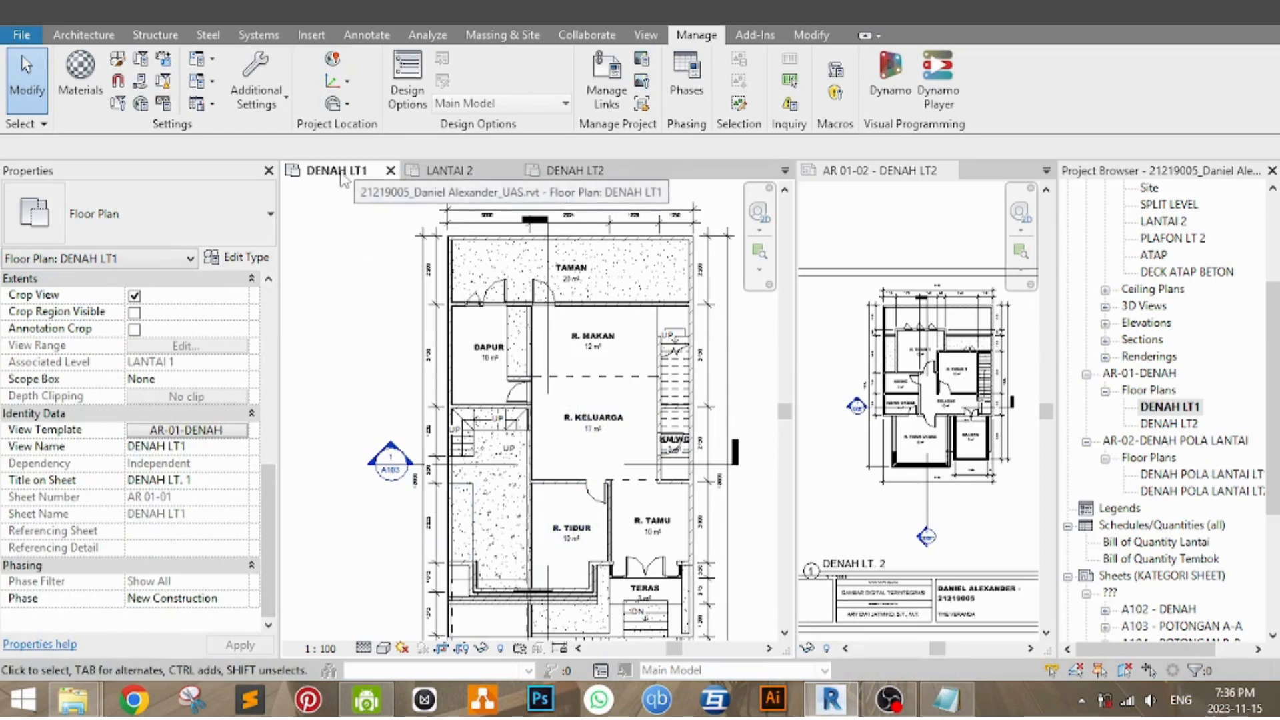
Open the AR-01-DENAH view template assigned to DENAH LT1 and widen its parameter column to read the full names
{"action": "left_click", "coordinate": [186, 430]}
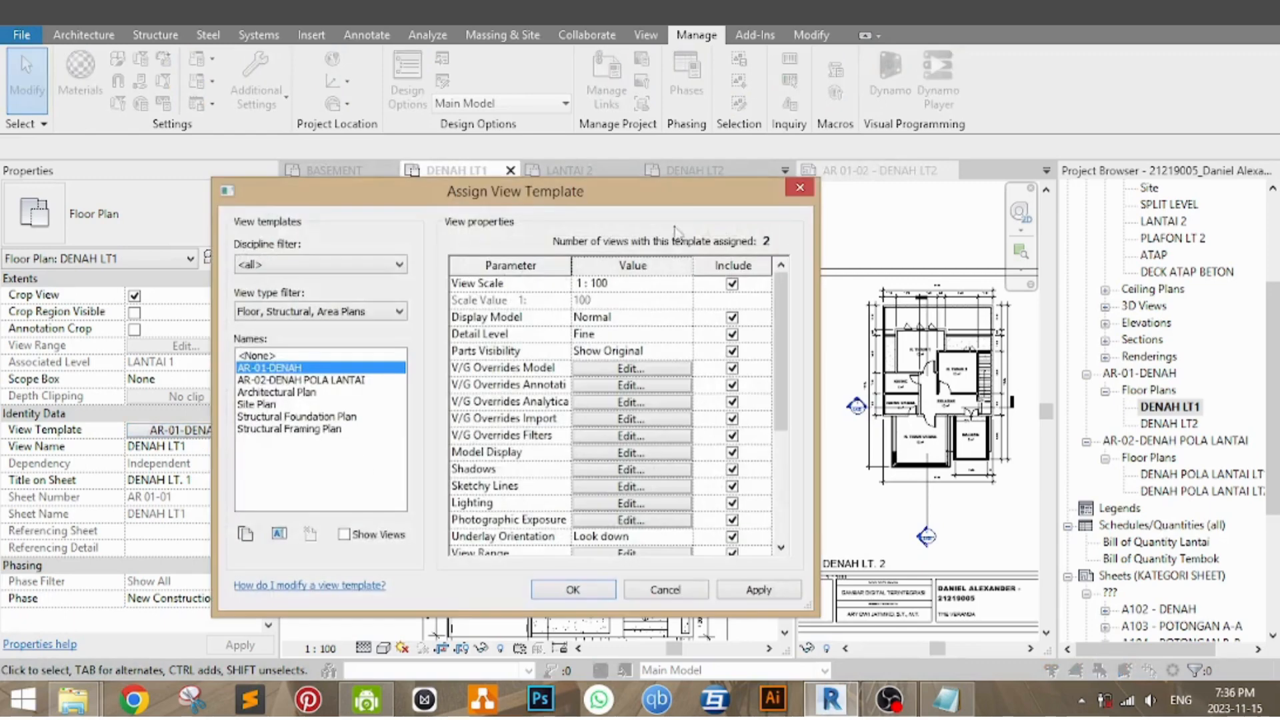
{"action": "left_click_drag", "start_coordinate": [665, 203], "coordinate": [619, 170]}
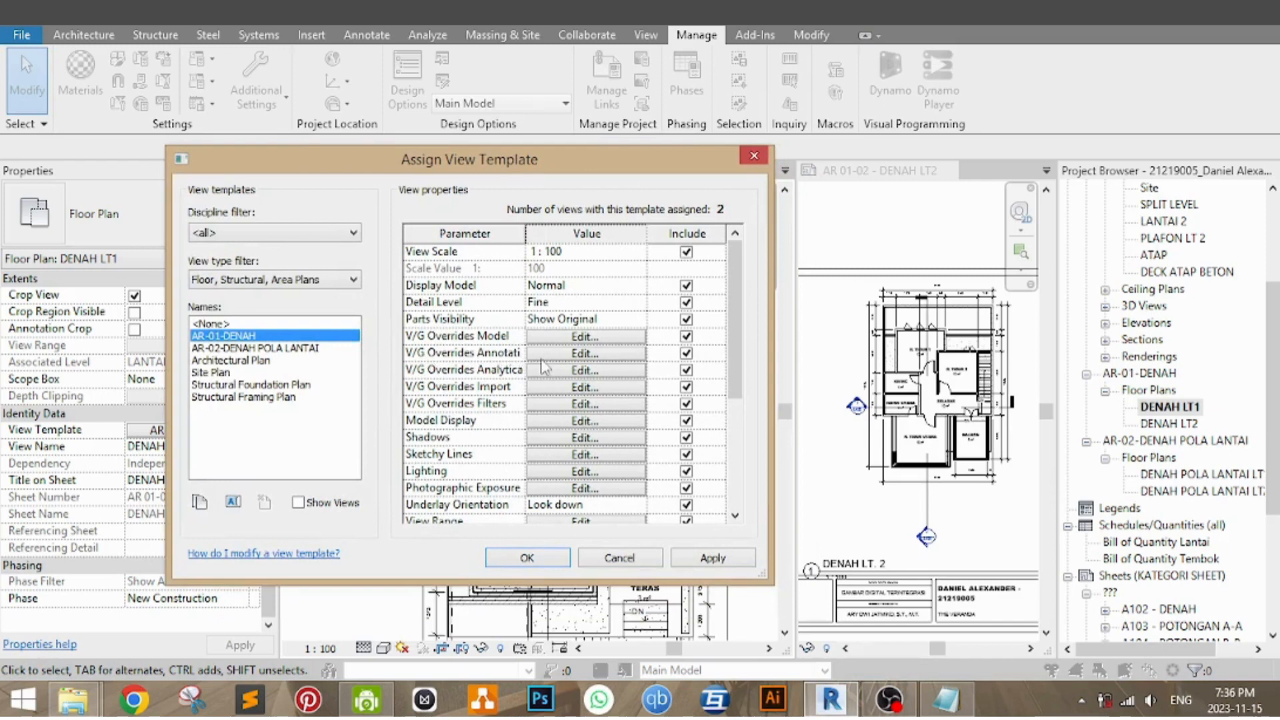
{"action": "left_click_drag", "start_coordinate": [526, 233], "coordinate": [537, 233]}
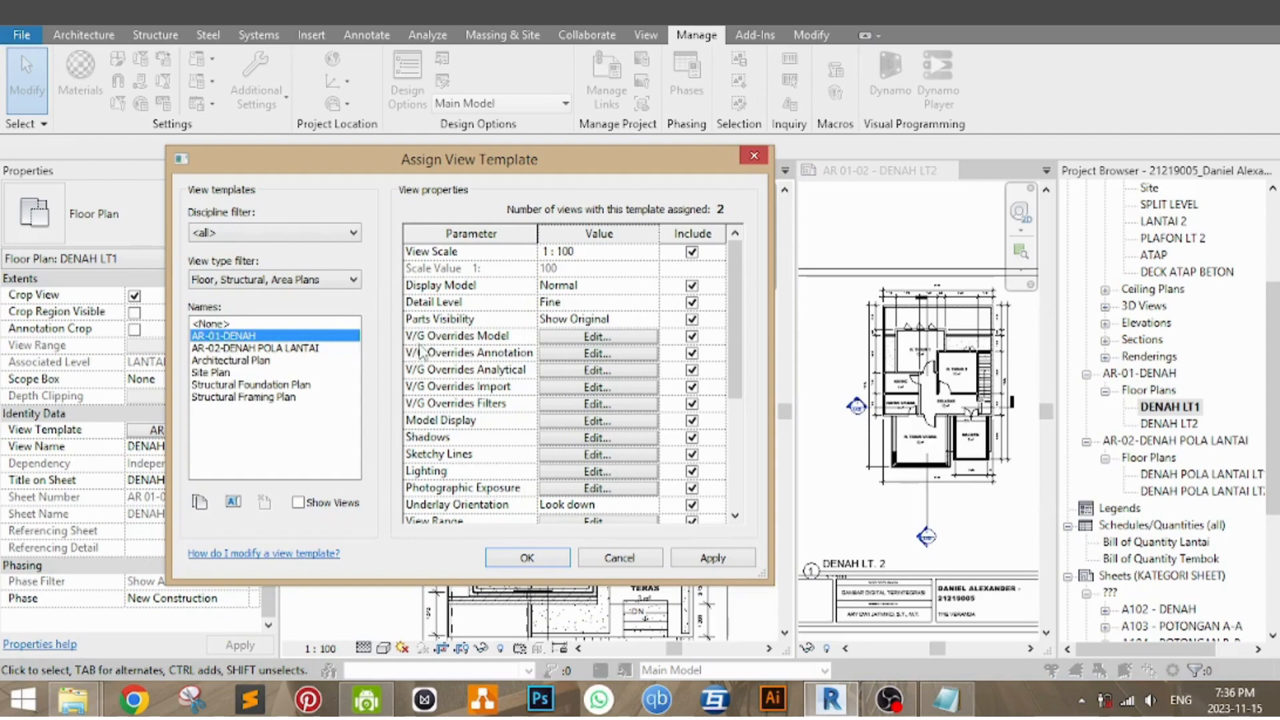
Review the model category visibility overrides of the AR-01-DENAH view template
{"action": "left_click", "coordinate": [598, 338]}
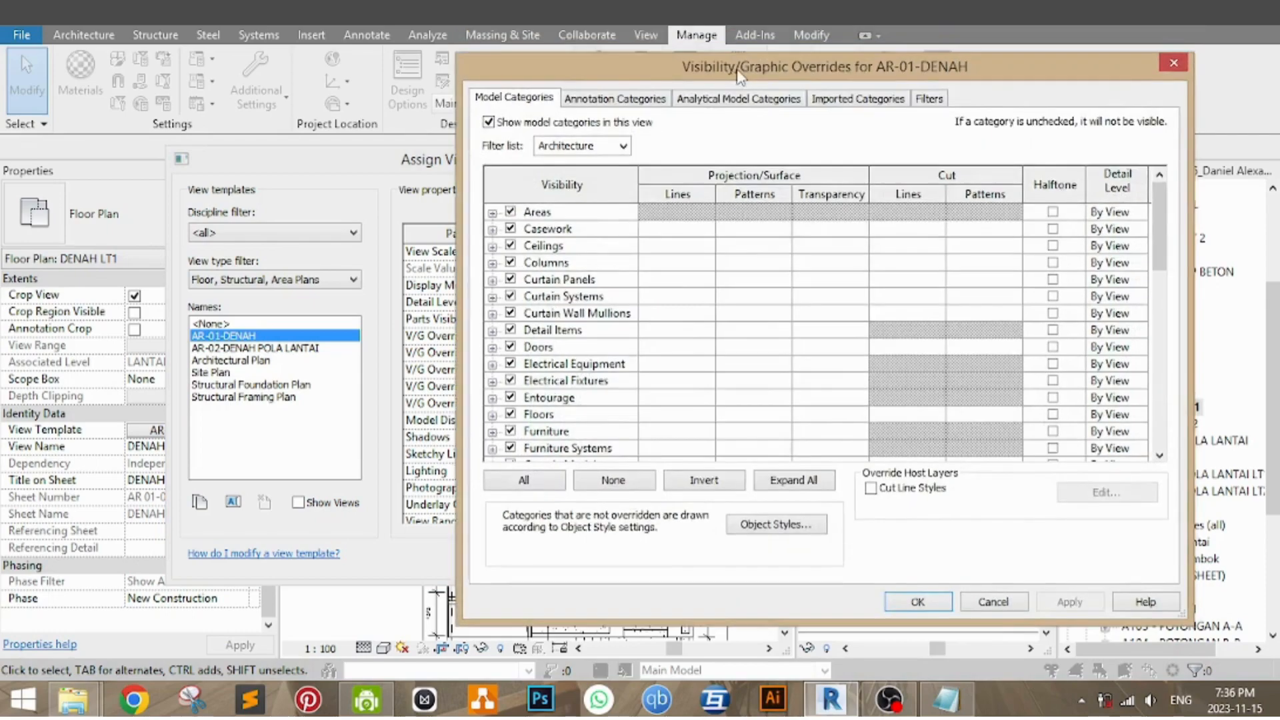
{"action": "left_click_drag", "start_coordinate": [738, 77], "coordinate": [418, 97]}
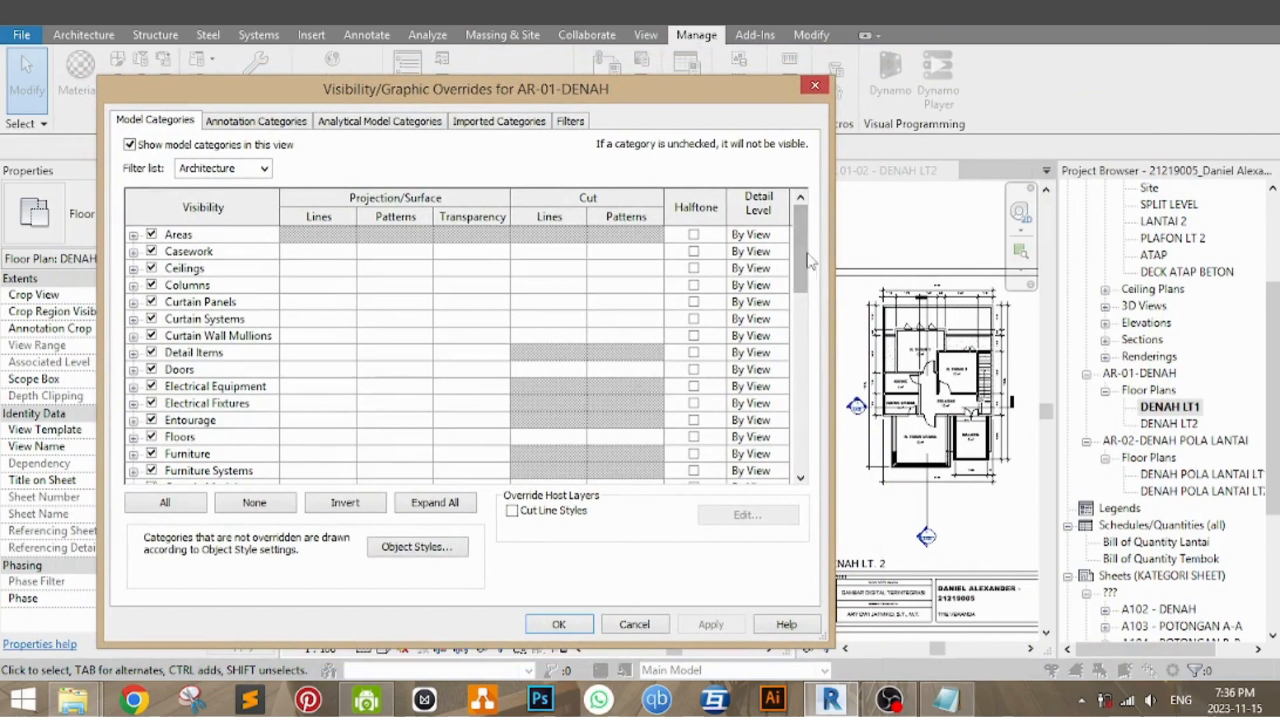
{"action": "left_click_drag", "start_coordinate": [807, 266], "coordinate": [809, 340]}
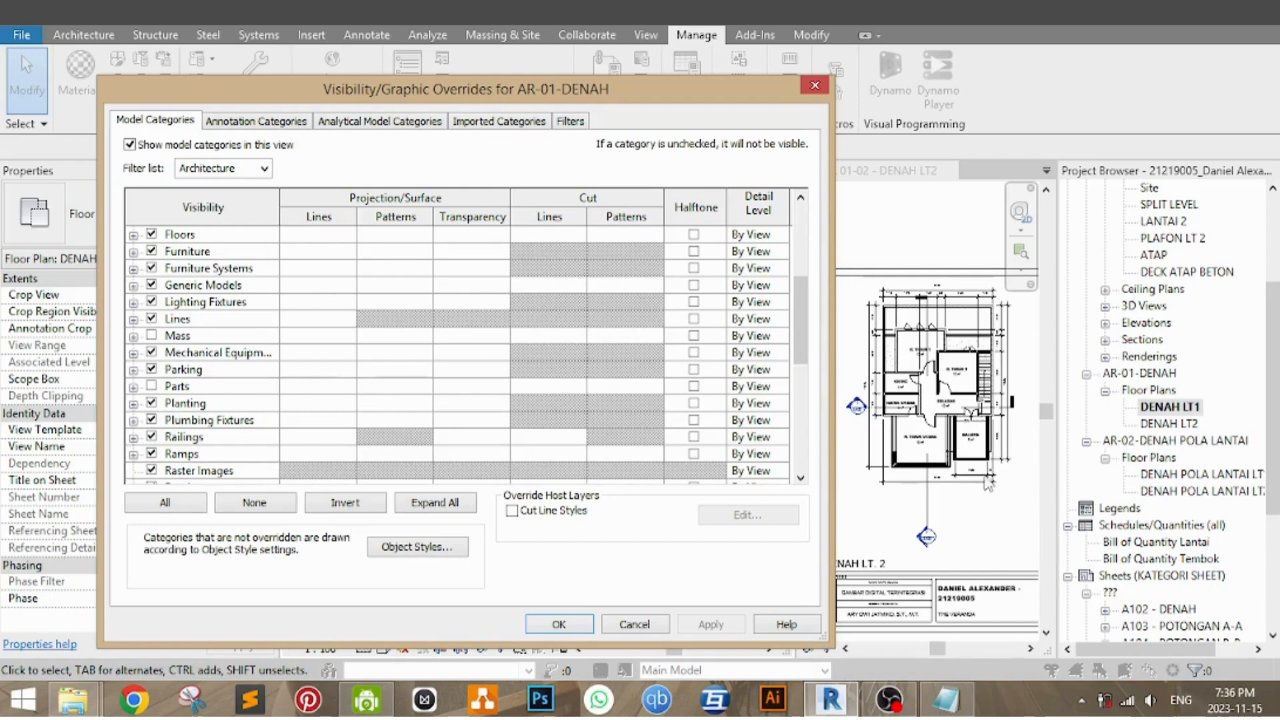
{"action": "left_click_drag", "start_coordinate": [799, 321], "coordinate": [799, 333]}
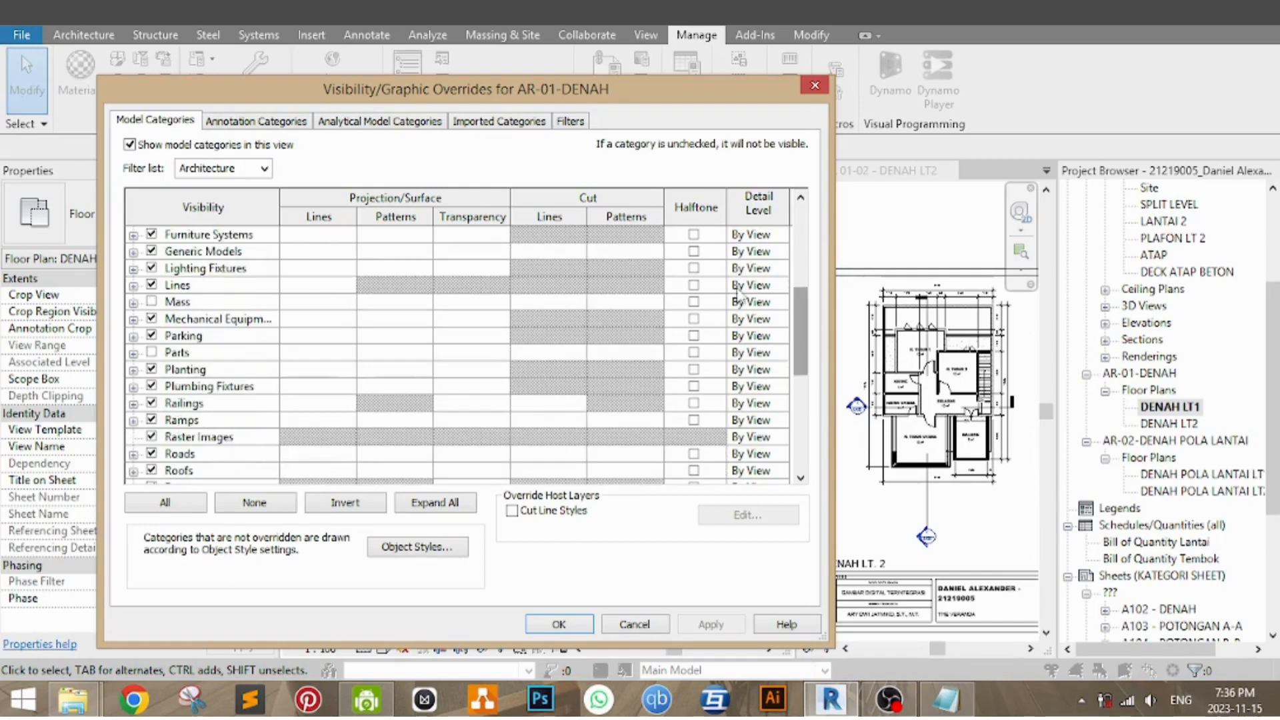
{"action": "mouse_move", "coordinate": [502, 86]}
{"action": "left_mouse_down"}
{"action": "mouse_move", "coordinate": [500, 455]}
{"action": "mouse_move", "coordinate": [491, 107]}
{"action": "left_mouse_up"}
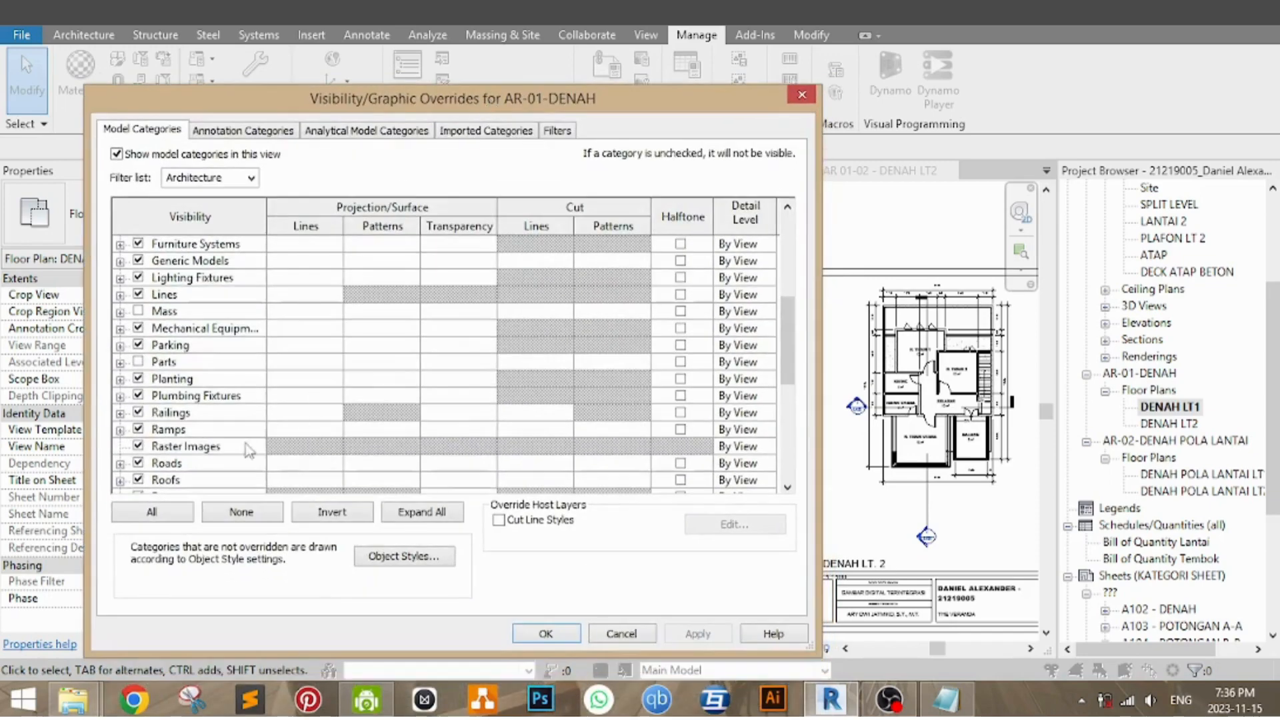
{"action": "left_click_drag", "start_coordinate": [787, 337], "coordinate": [786, 267]}
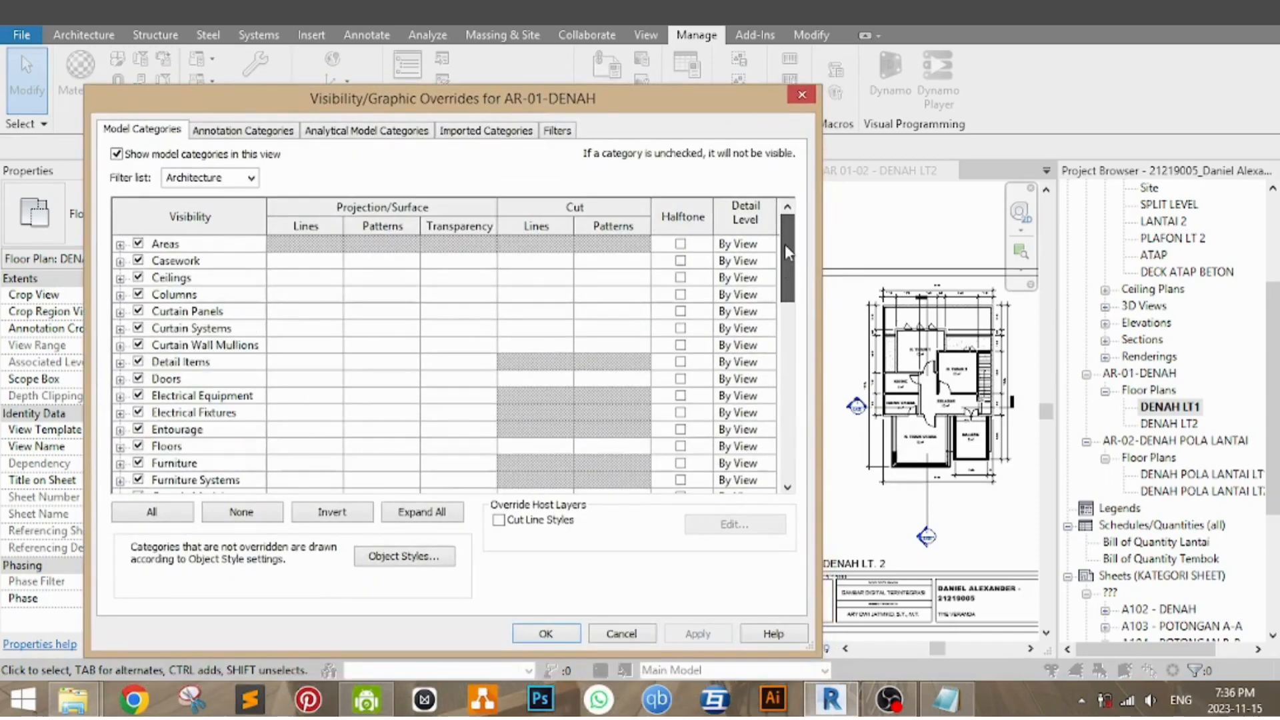
Hide the Doors category in the AR-01-DENAH view template and apply the template to the DENAH LT1 plan
{"action": "left_click", "coordinate": [139, 379]}
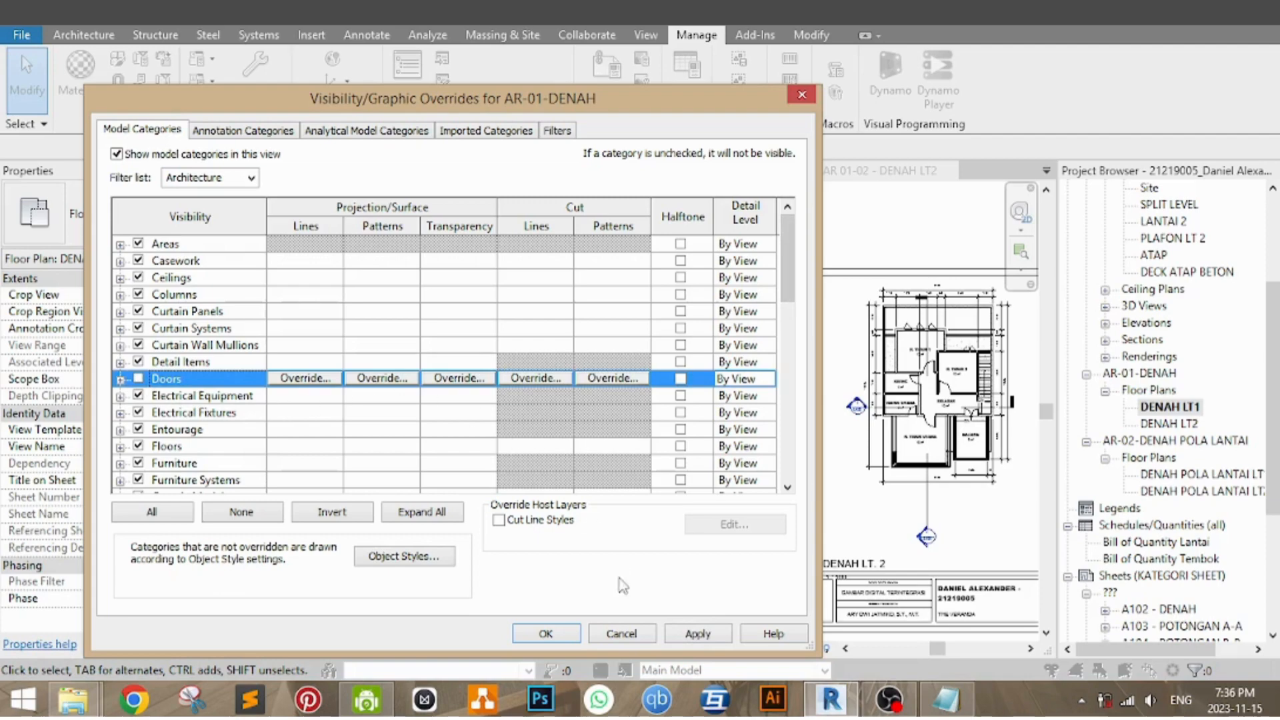
{"action": "left_click", "coordinate": [546, 634]}
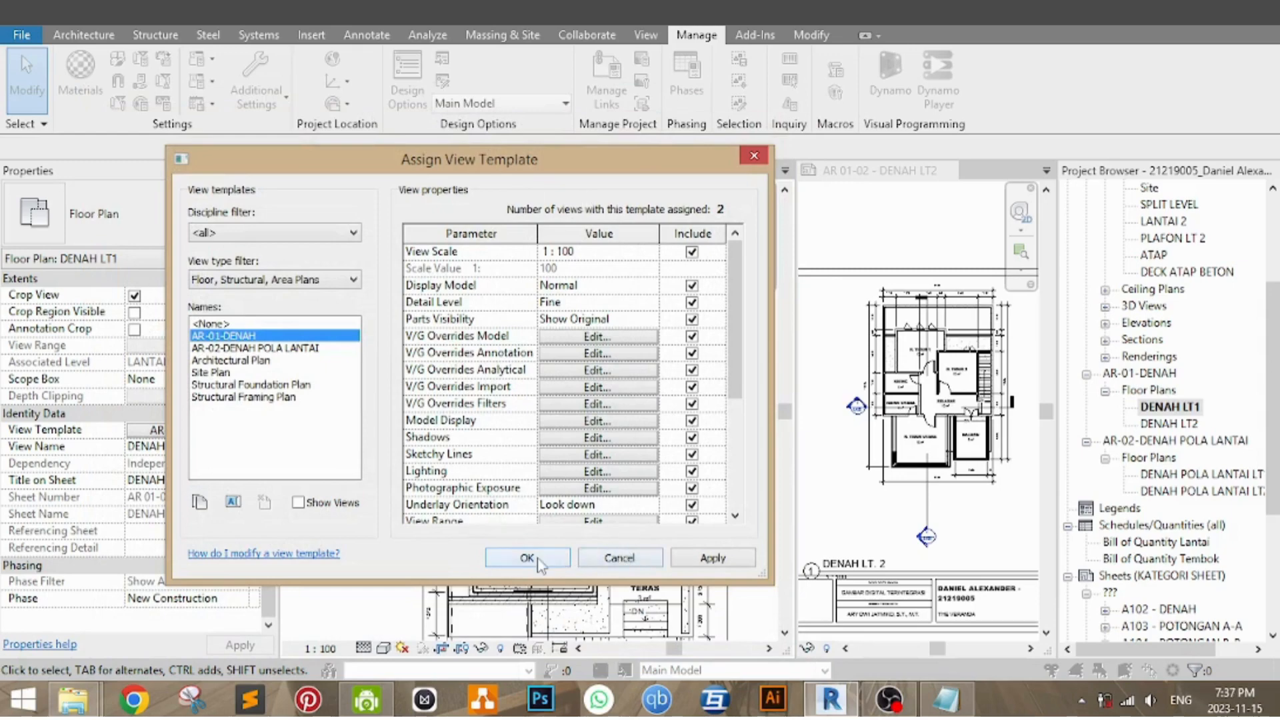
{"action": "left_click", "coordinate": [568, 559]}
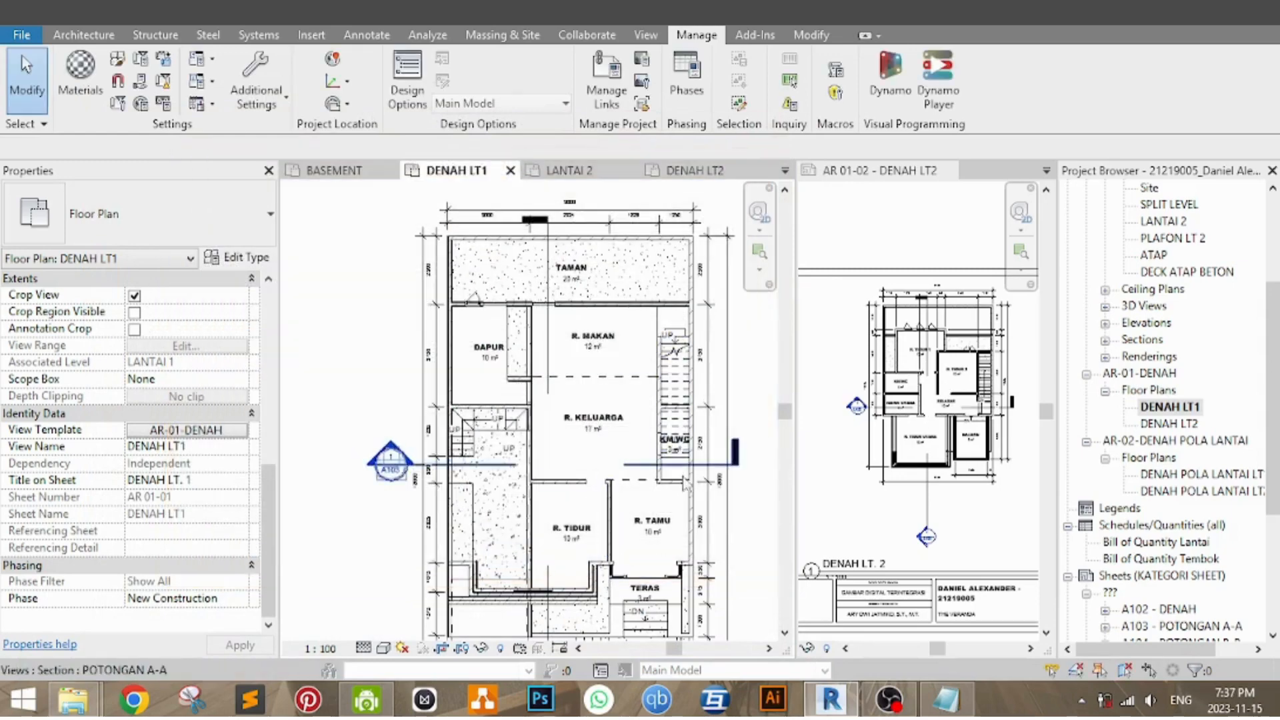
Inspect the door openings around the rooms of the DENAH LT1 plan to check the effect of the template change
{"action": "scroll", "coordinate": [675, 482], "scroll_direction": "up", "scroll_amount": 2}
{"action": "middle_click_drag", "start_coordinate": [579, 537], "coordinate": [605, 468]}
{"action": "scroll", "coordinate": [606, 469], "scroll_direction": "down", "scroll_amount": 2}
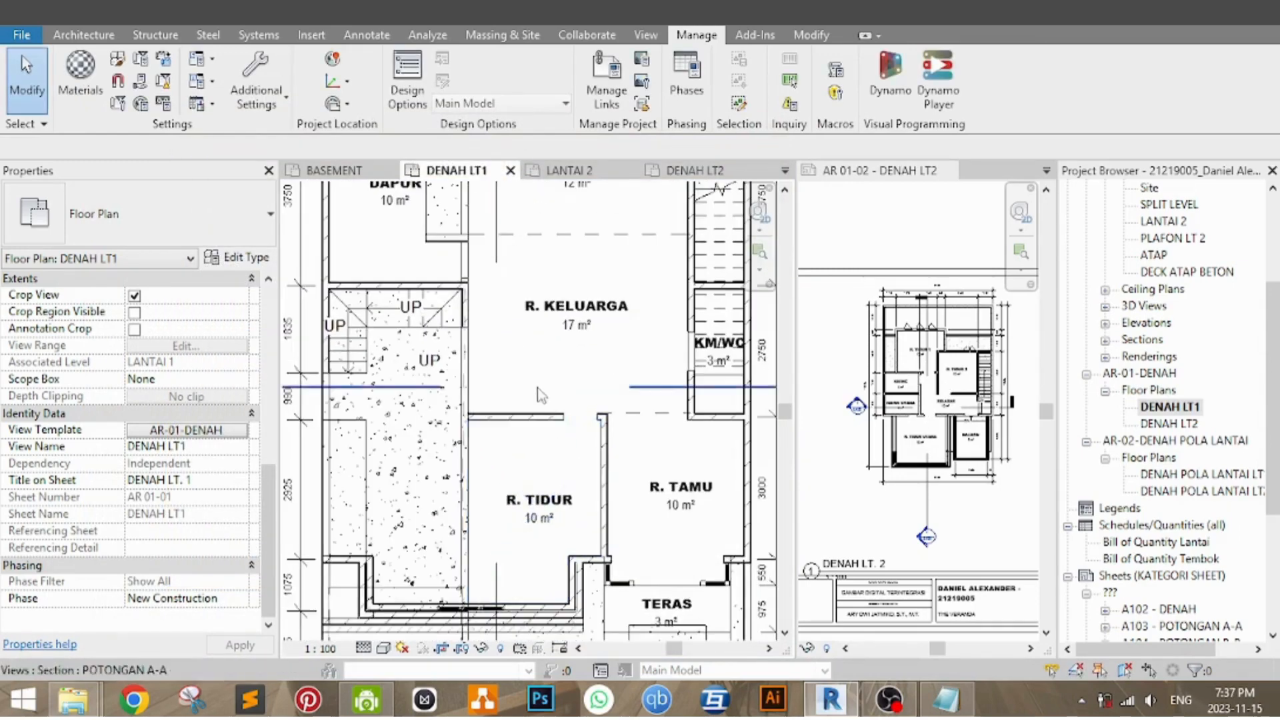
{"action": "scroll", "coordinate": [667, 374], "scroll_direction": "up", "scroll_amount": 4}
{"action": "scroll", "coordinate": [586, 474], "scroll_direction": "down", "scroll_amount": 3}
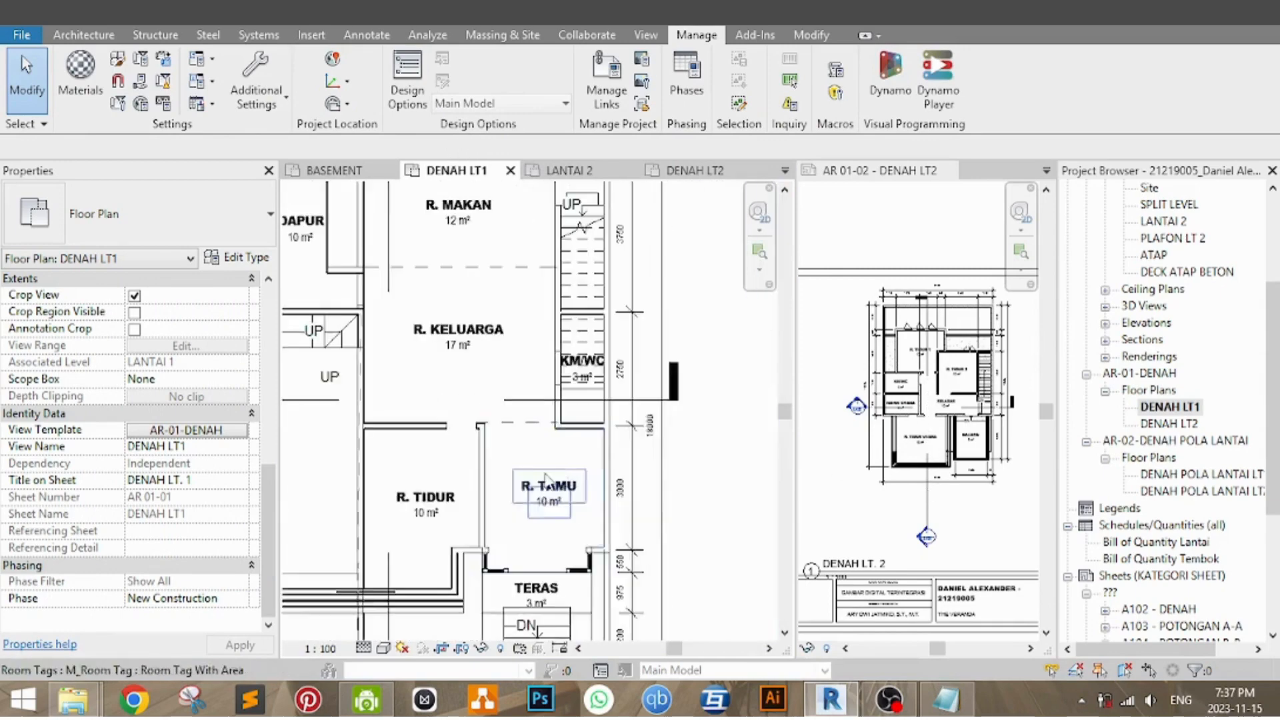
{"action": "middle_click_drag", "start_coordinate": [510, 442], "coordinate": [633, 447]}
{"action": "scroll", "coordinate": [486, 464], "scroll_direction": "up", "scroll_amount": 4}
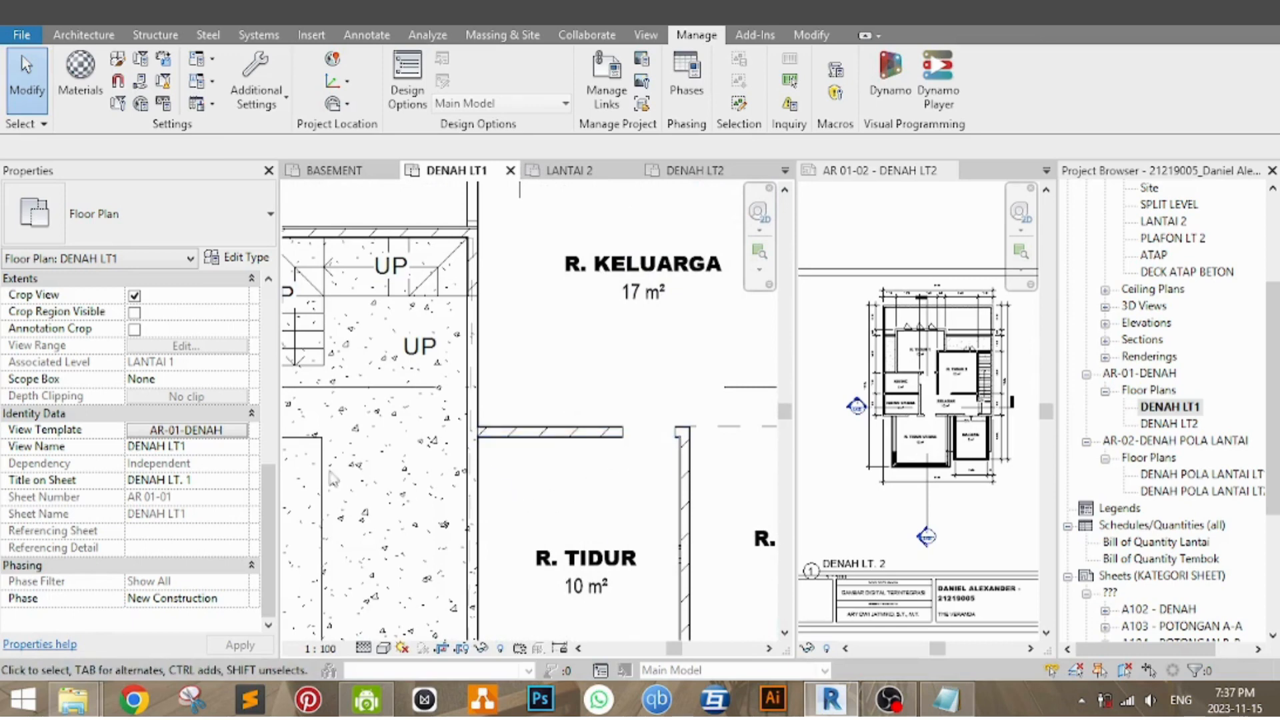
{"action": "scroll", "coordinate": [552, 490], "scroll_direction": "down", "scroll_amount": 2}
{"action": "middle_click_drag", "start_coordinate": [487, 420], "coordinate": [507, 497]}
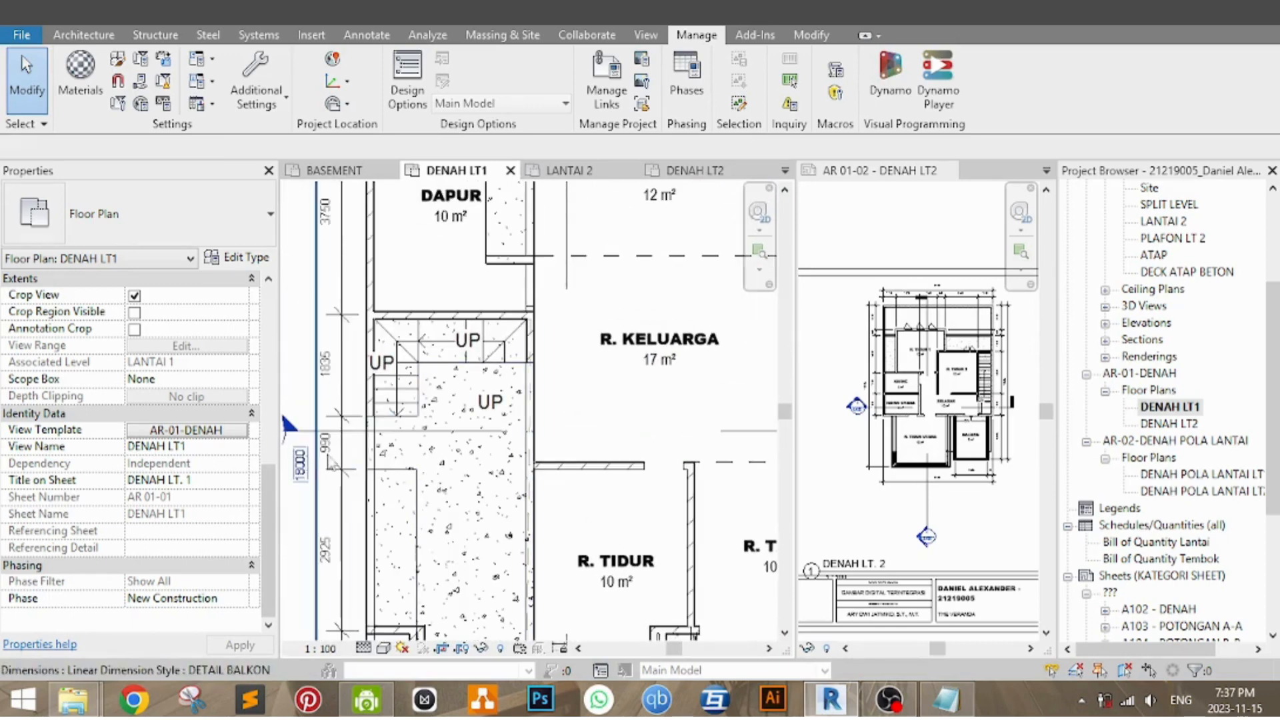
{"action": "middle_click_drag", "start_coordinate": [431, 465], "coordinate": [474, 466]}
{"action": "middle_click_drag", "start_coordinate": [610, 493], "coordinate": [571, 643]}
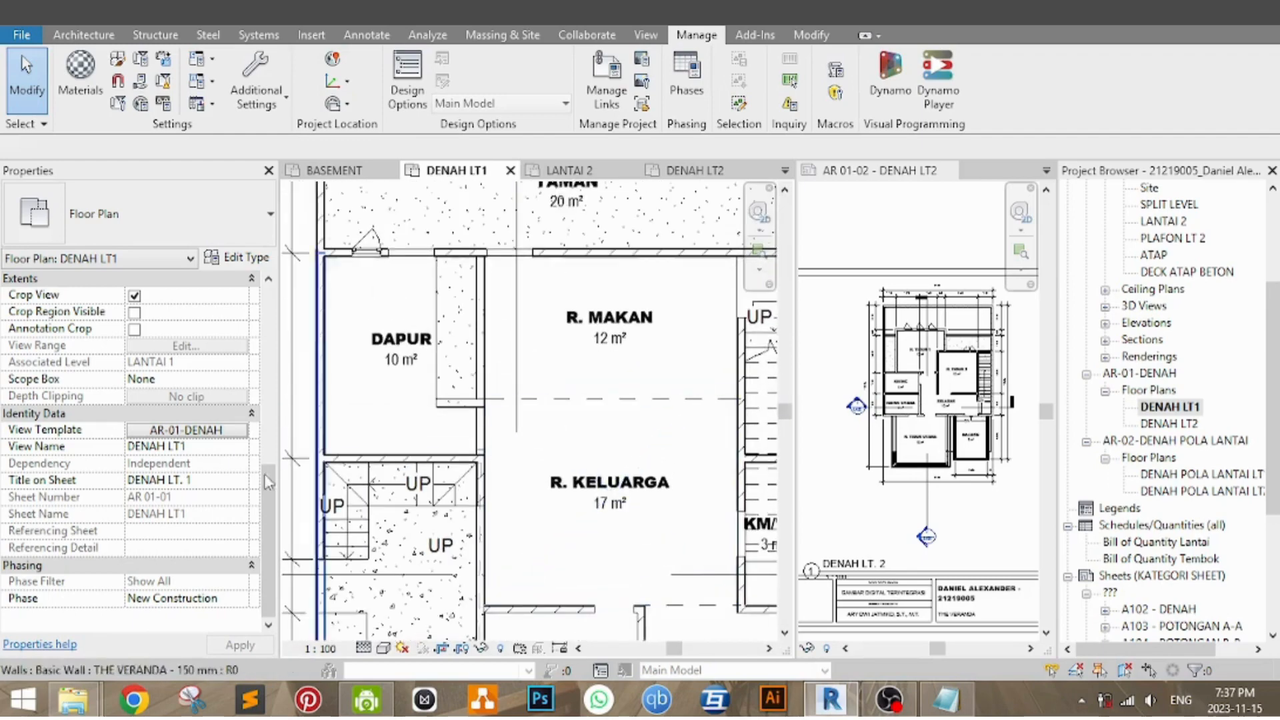
Make the Doors category visible again in the AR-01-DENAH view template's model overrides and apply the template
{"action": "left_click", "coordinate": [241, 432]}
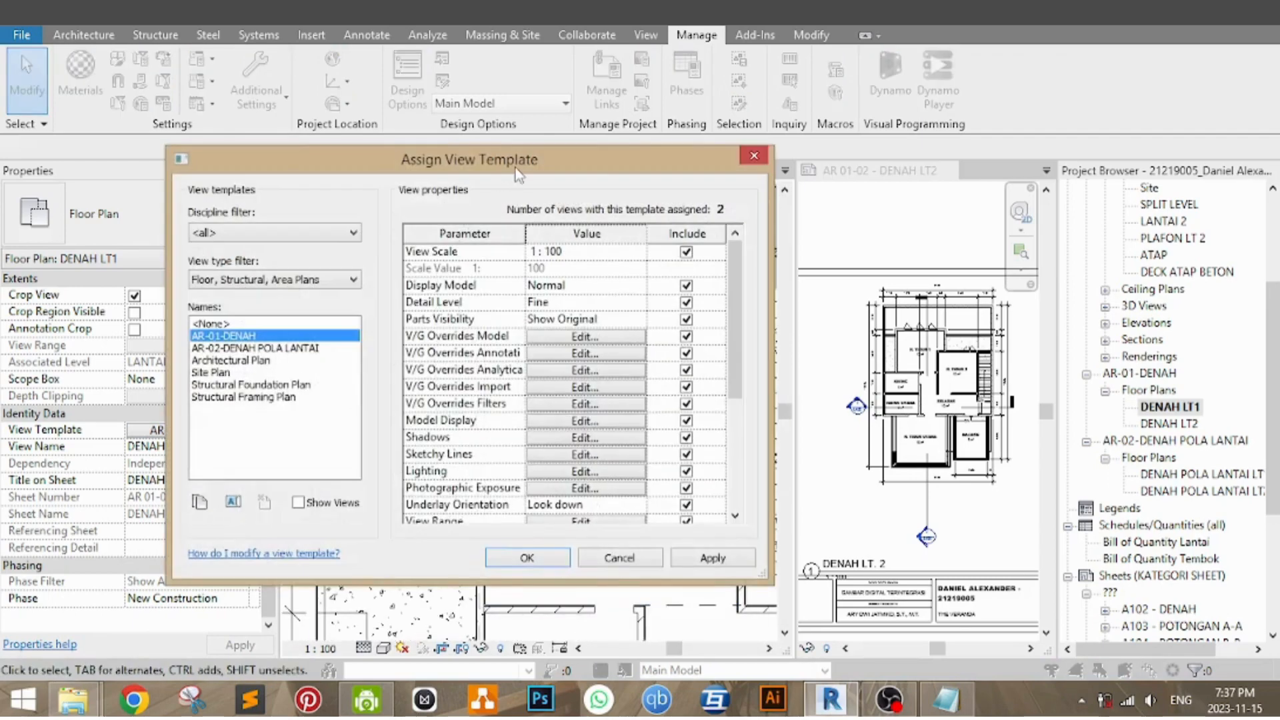
{"action": "mouse_move", "coordinate": [524, 164]}
{"action": "left_mouse_down"}
{"action": "mouse_move", "coordinate": [503, 177]}
{"action": "mouse_move", "coordinate": [514, 172]}
{"action": "left_mouse_up"}
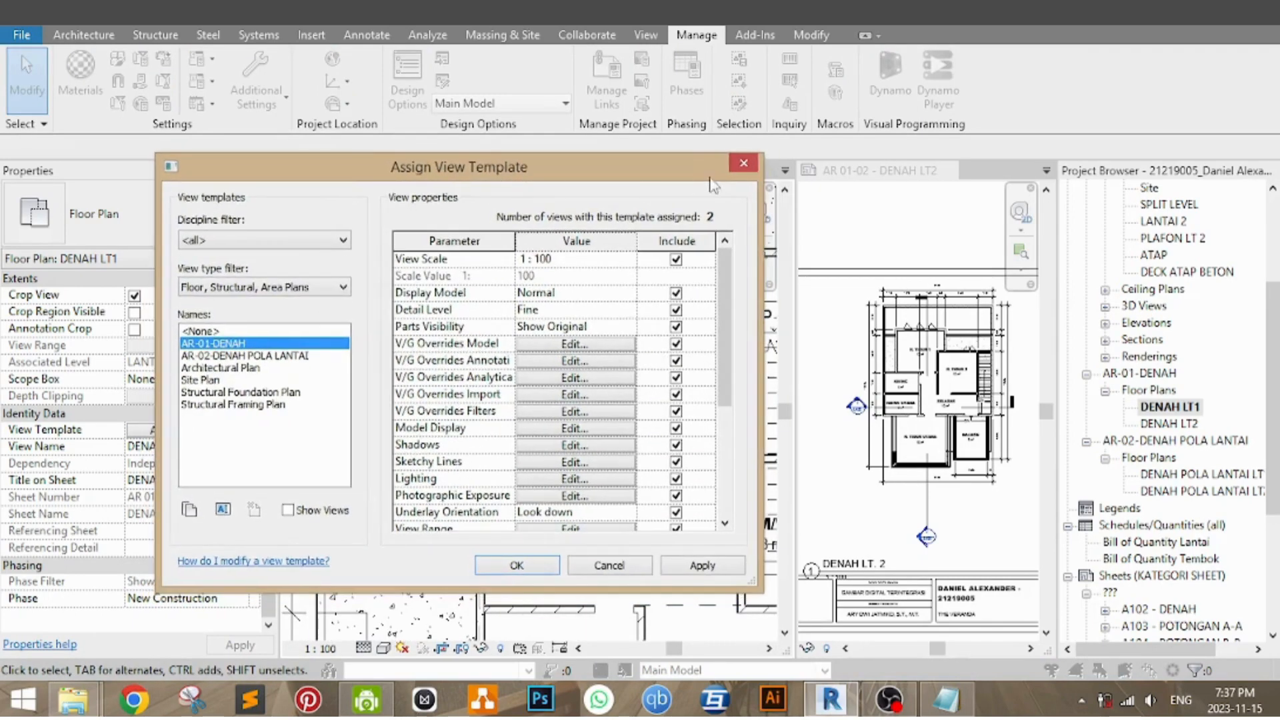
{"action": "left_click", "coordinate": [740, 161]}
{"action": "left_click", "coordinate": [215, 434]}
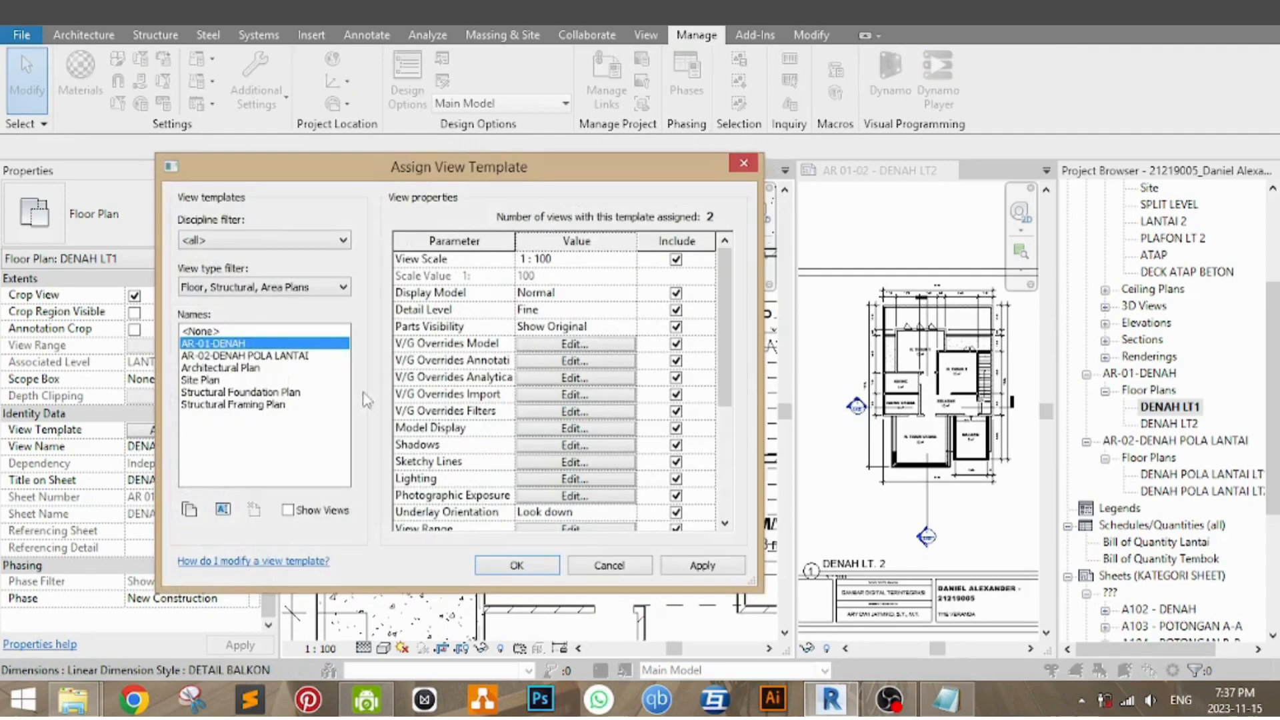
{"action": "left_click", "coordinate": [573, 345]}
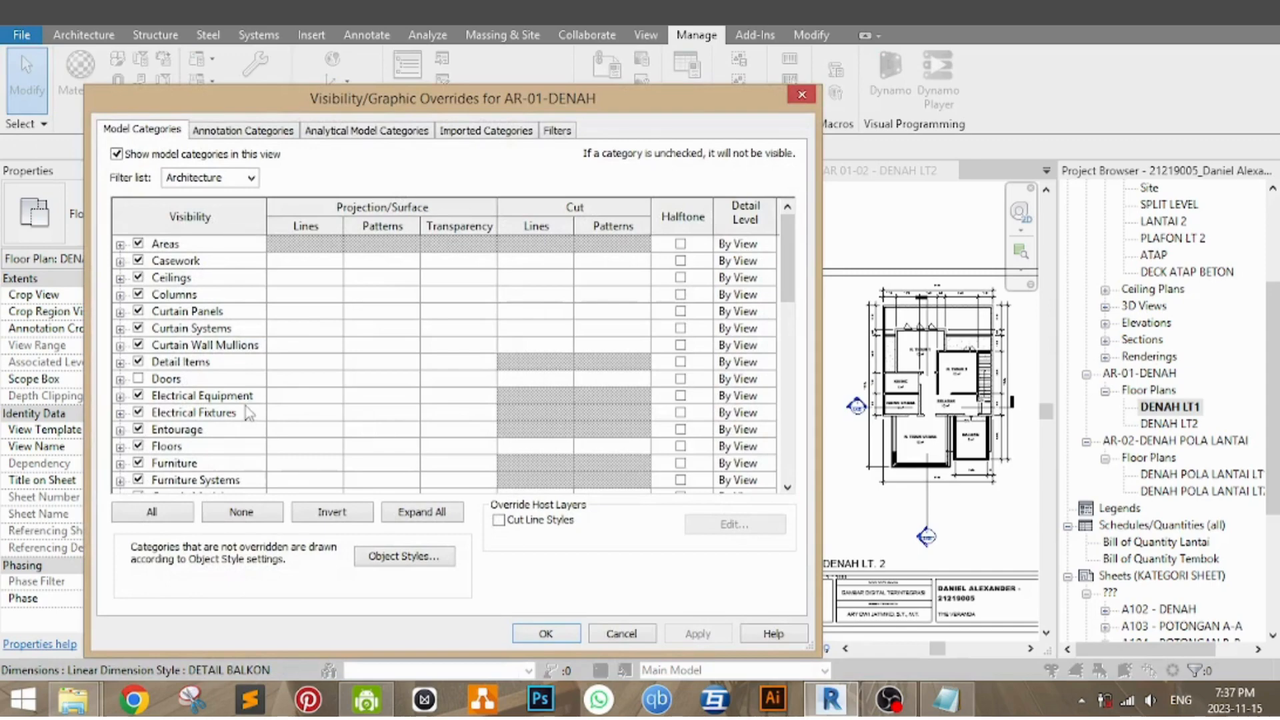
{"action": "left_click_drag", "start_coordinate": [384, 100], "coordinate": [424, 96]}
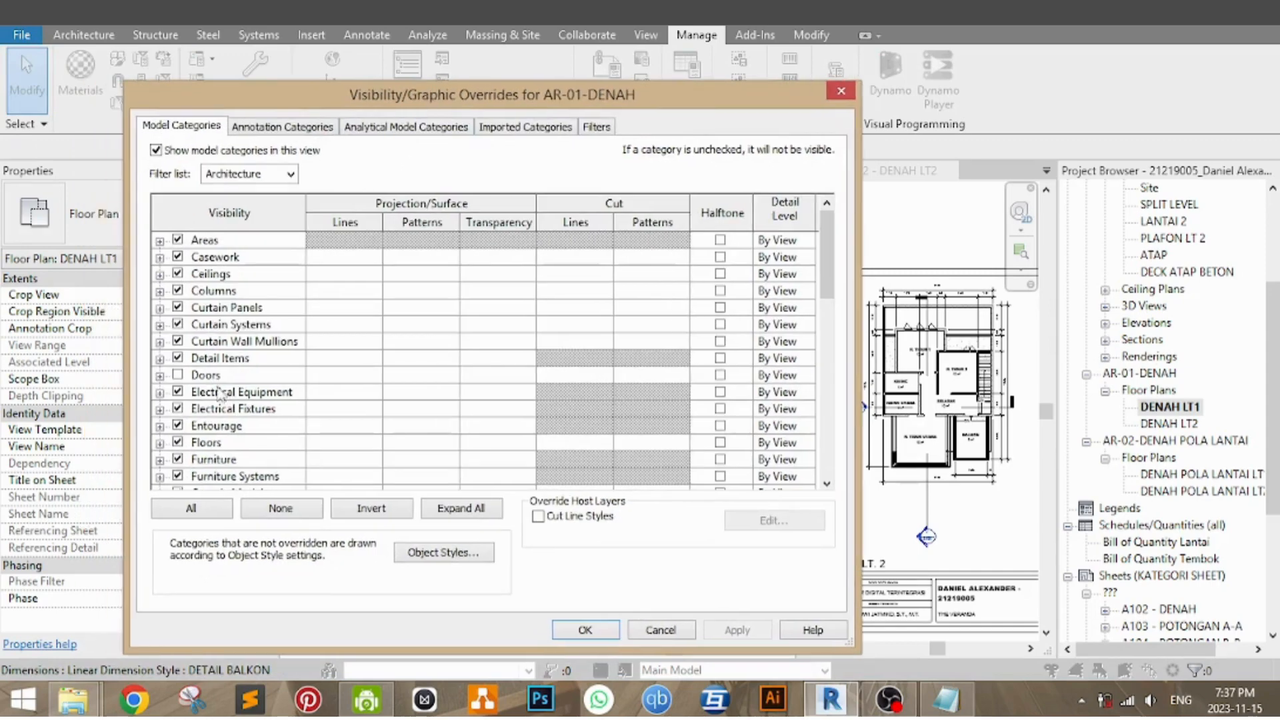
{"action": "left_click", "coordinate": [178, 374]}
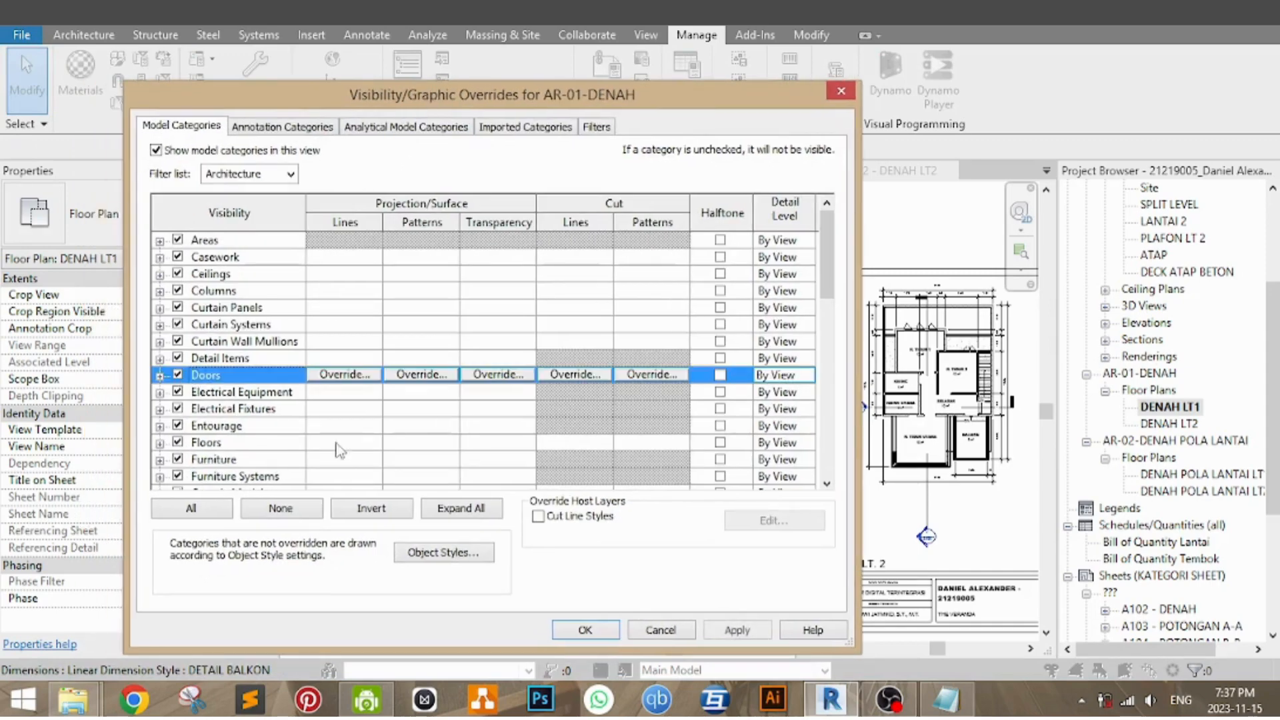
{"action": "left_click", "coordinate": [585, 630]}
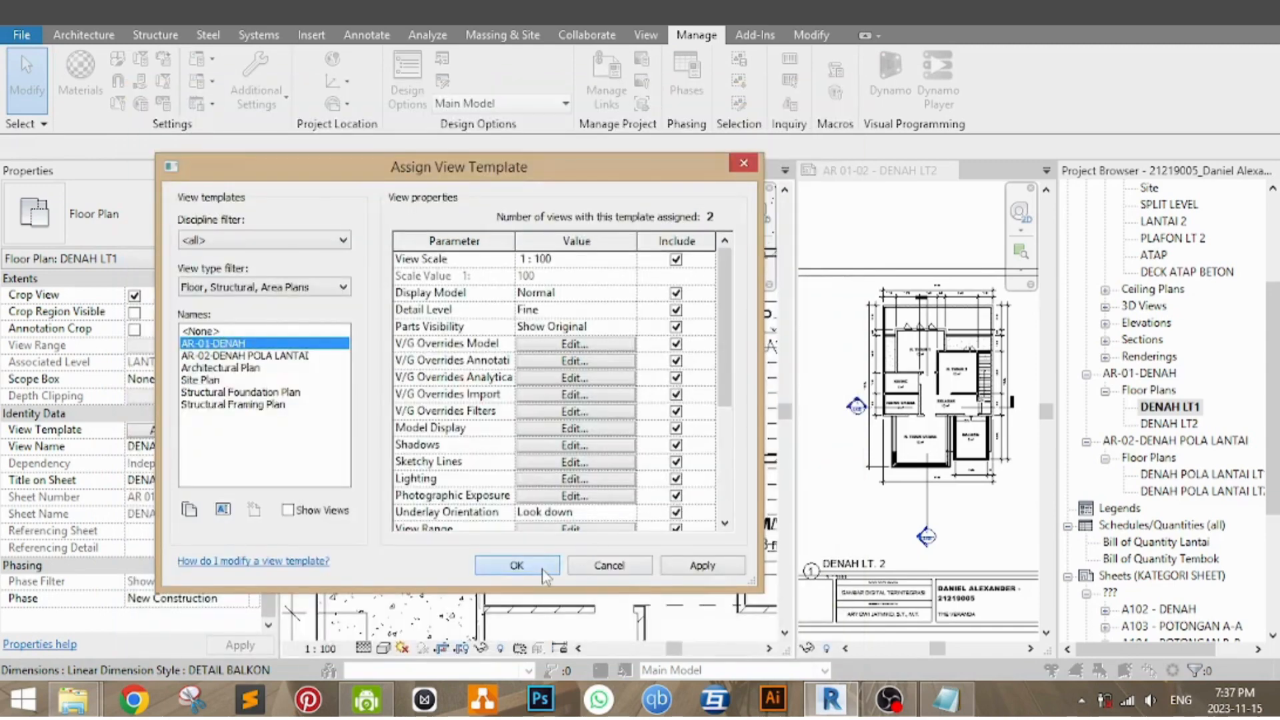
{"action": "left_click", "coordinate": [518, 565]}
Check the doors, floor patterns and room tags around DAPUR, R. MAKAN, R. KELUARGA and R. TIDUR in the DENAH LT1 plan
{"action": "scroll", "coordinate": [479, 350], "scroll_direction": "up", "scroll_amount": 2}
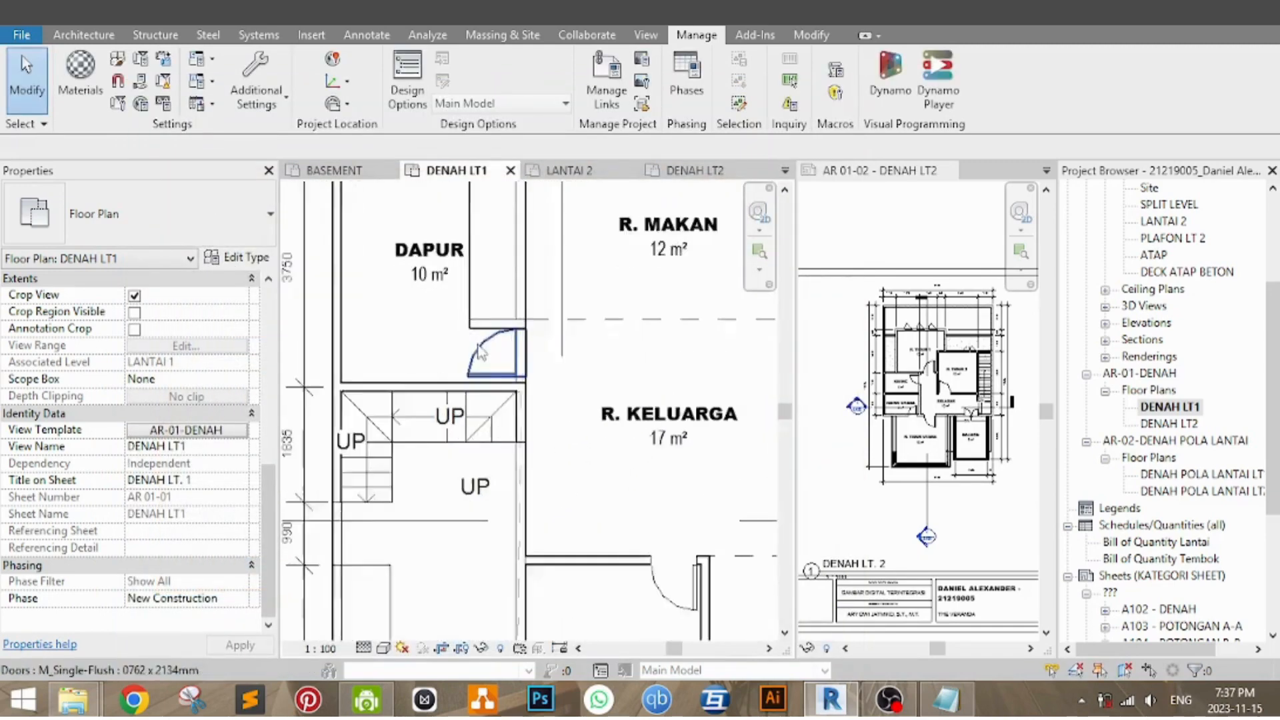
{"action": "middle_click_drag", "start_coordinate": [633, 449], "coordinate": [577, 538]}
{"action": "scroll", "coordinate": [572, 400], "scroll_direction": "down", "scroll_amount": 2}
{"action": "middle_click_drag", "start_coordinate": [573, 398], "coordinate": [507, 463]}
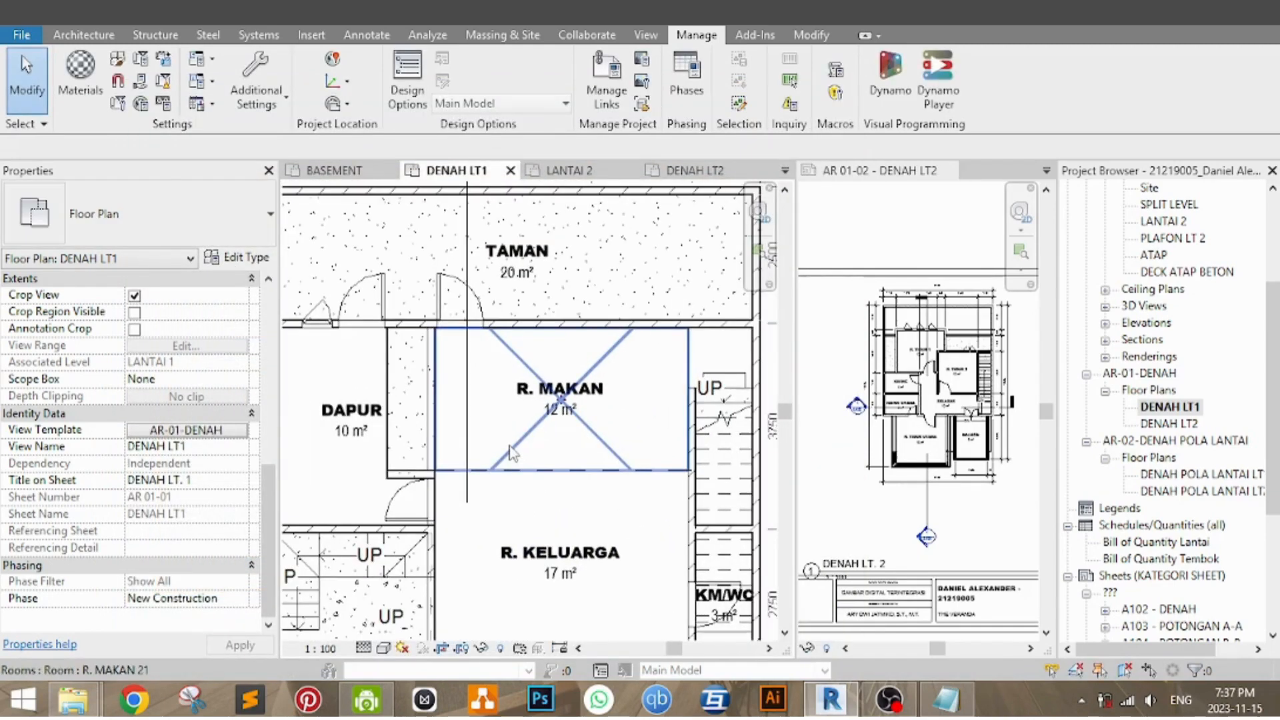
{"action": "middle_click_drag", "start_coordinate": [567, 498], "coordinate": [720, 374]}
{"action": "scroll", "coordinate": [670, 407], "scroll_direction": "down", "scroll_amount": 2}
{"action": "scroll", "coordinate": [671, 404], "scroll_direction": "down", "scroll_amount": 1}
{"action": "middle_click_drag", "start_coordinate": [654, 486], "coordinate": [624, 533]}
{"action": "scroll", "coordinate": [682, 460], "scroll_direction": "up", "scroll_amount": 1}
{"action": "scroll", "coordinate": [682, 458], "scroll_direction": "up", "scroll_amount": 2}
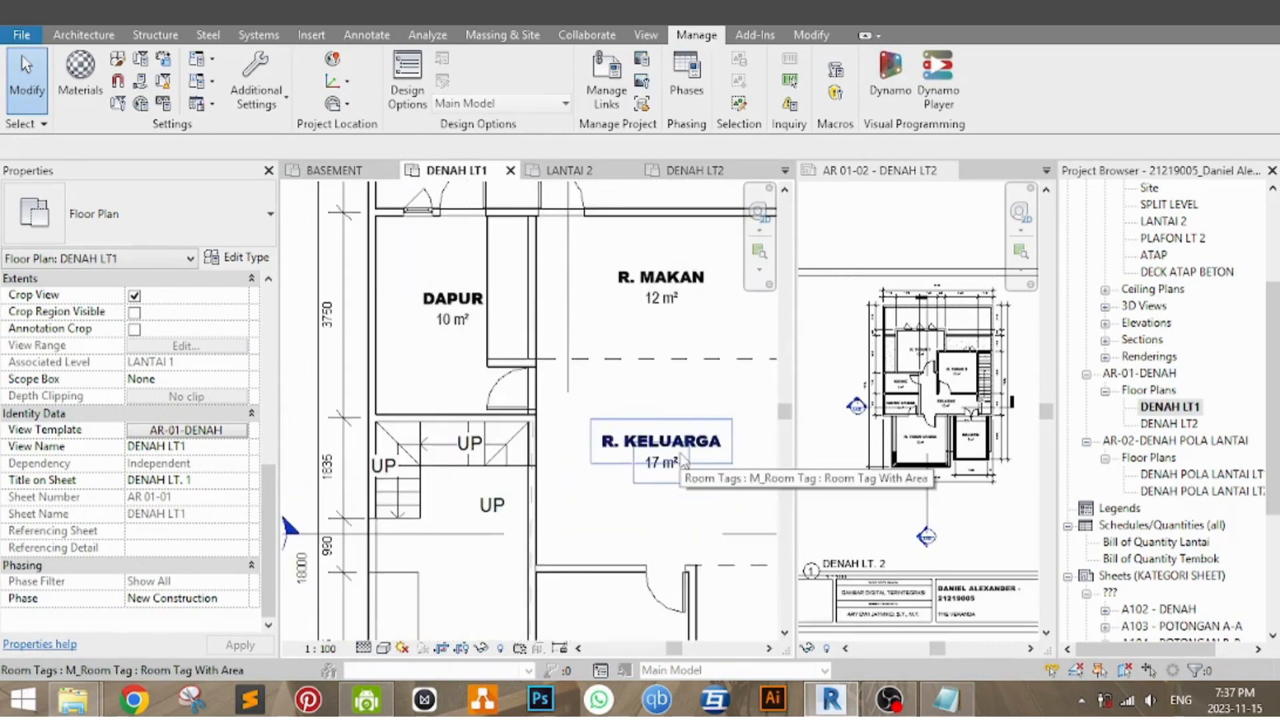
{"action": "middle_click_drag", "start_coordinate": [688, 466], "coordinate": [694, 499]}
{"action": "middle_click_drag", "start_coordinate": [551, 374], "coordinate": [524, 419]}
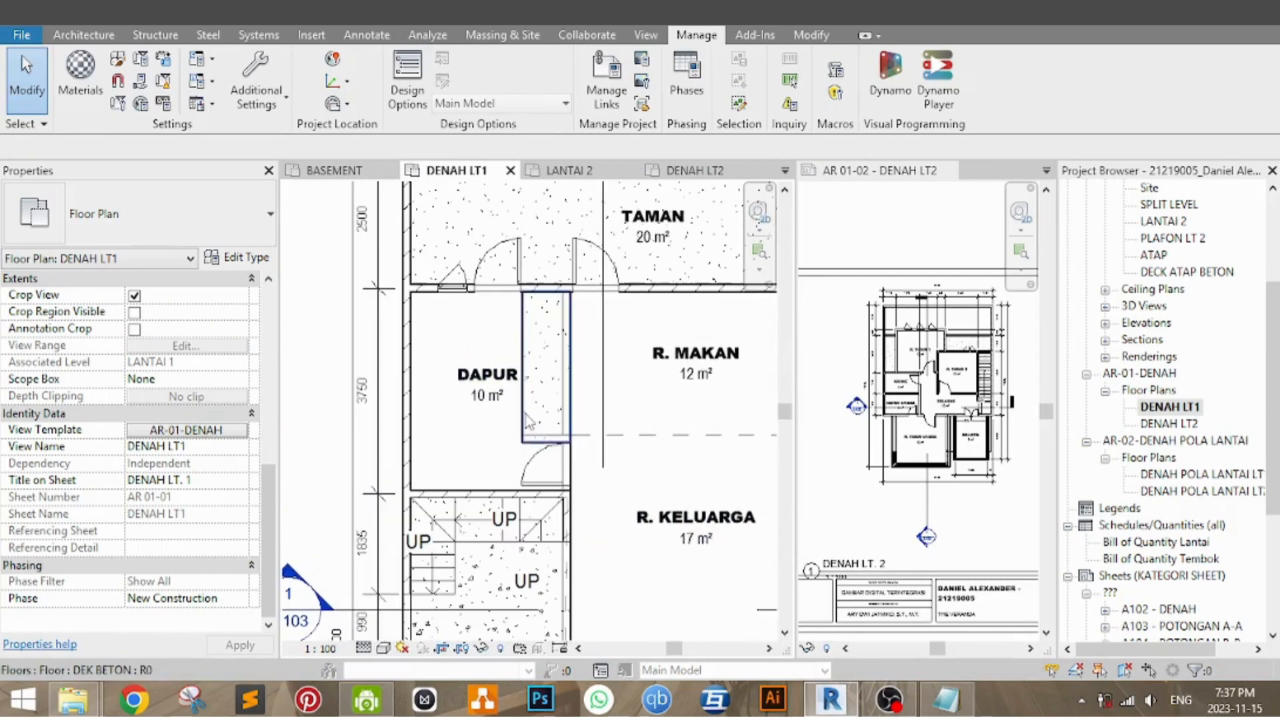
{"action": "middle_click_drag", "start_coordinate": [675, 396], "coordinate": [660, 370]}
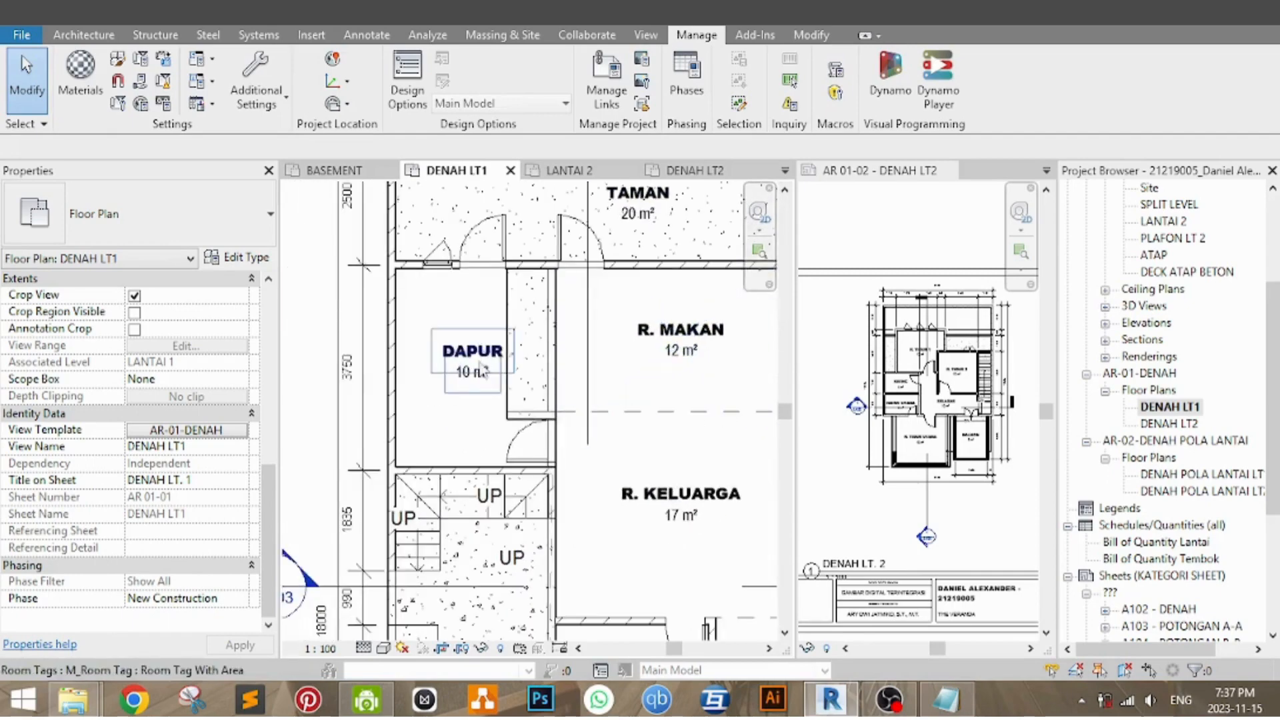
{"action": "middle_click_drag", "start_coordinate": [481, 365], "coordinate": [553, 353]}
{"action": "middle_click_drag", "start_coordinate": [638, 382], "coordinate": [625, 238]}
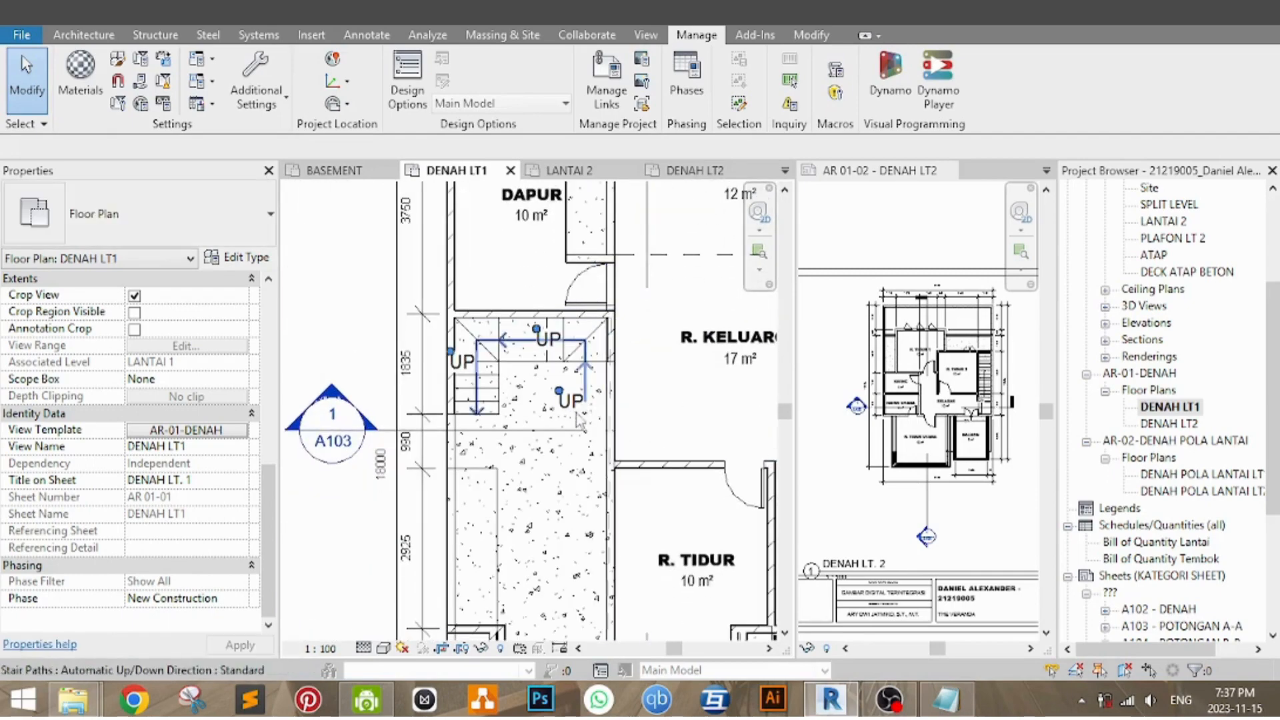
{"action": "middle_click_drag", "start_coordinate": [566, 442], "coordinate": [460, 513]}
{"action": "middle_click_drag", "start_coordinate": [634, 440], "coordinate": [672, 428]}
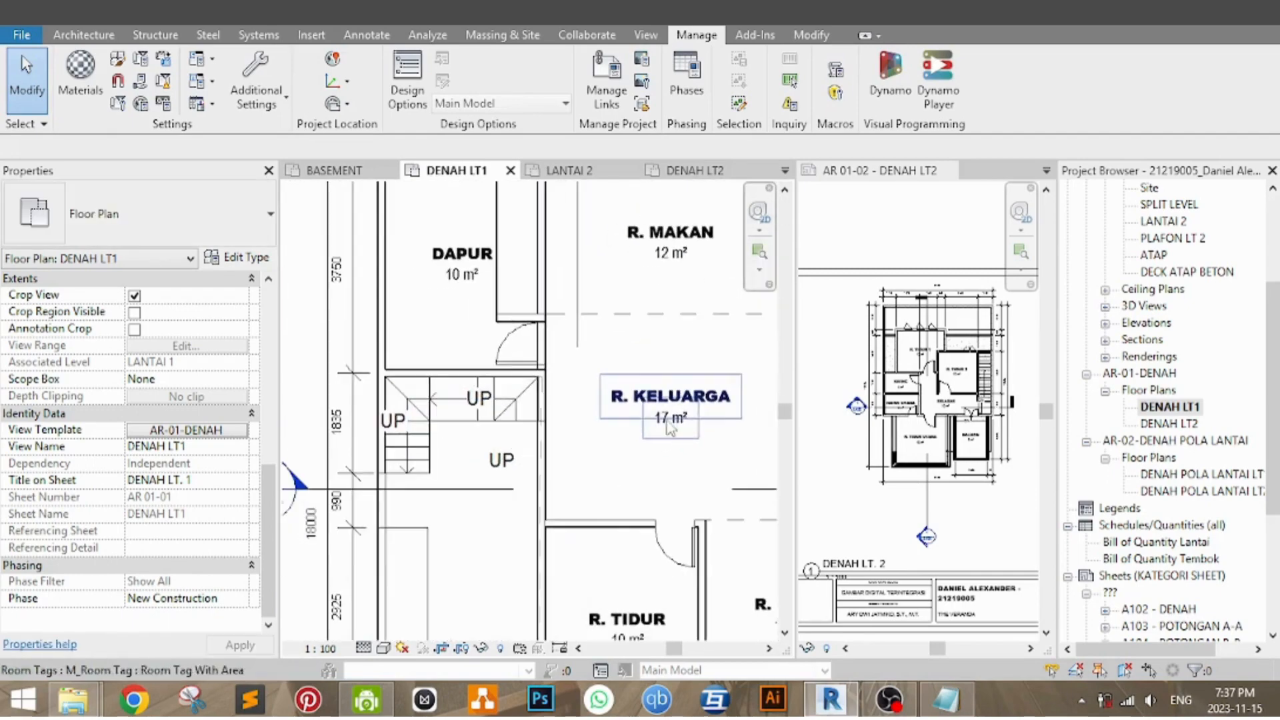
Hide the Room Tags annotation category in the AR-01-DENAH view template and apply the template to the DENAH LT1 plan
{"action": "left_click", "coordinate": [188, 431]}
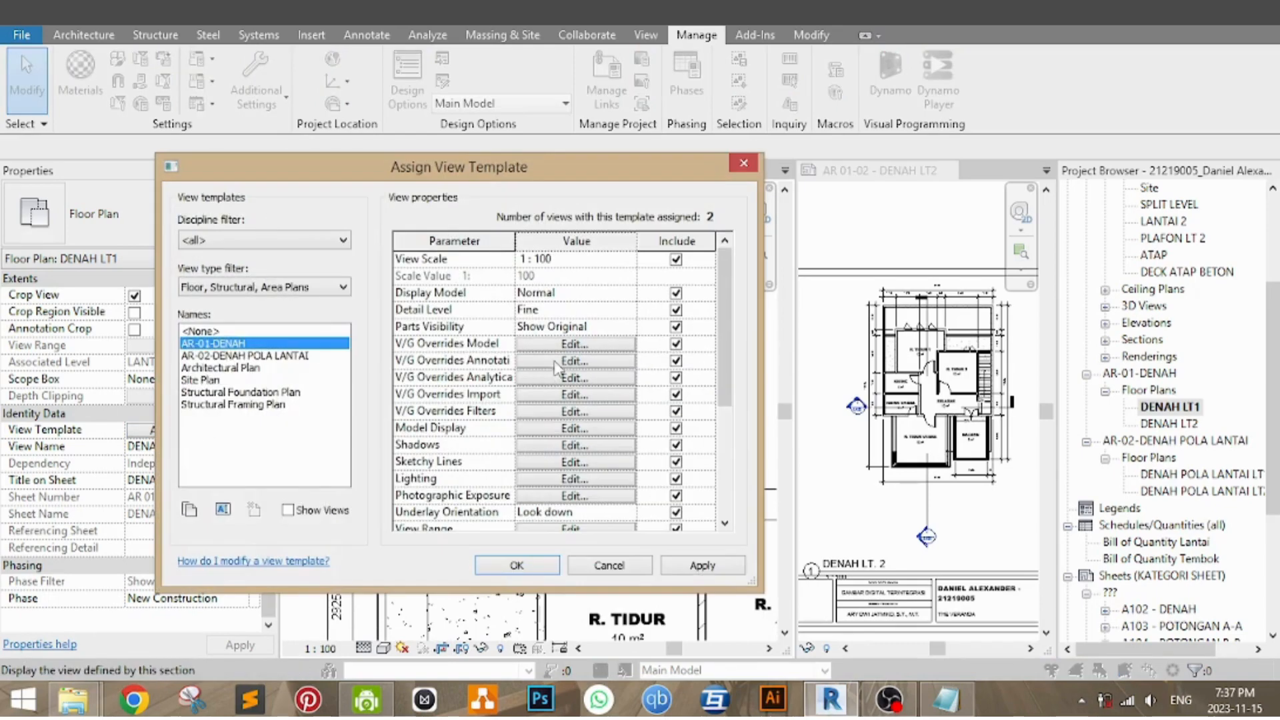
{"action": "left_click", "coordinate": [552, 365]}
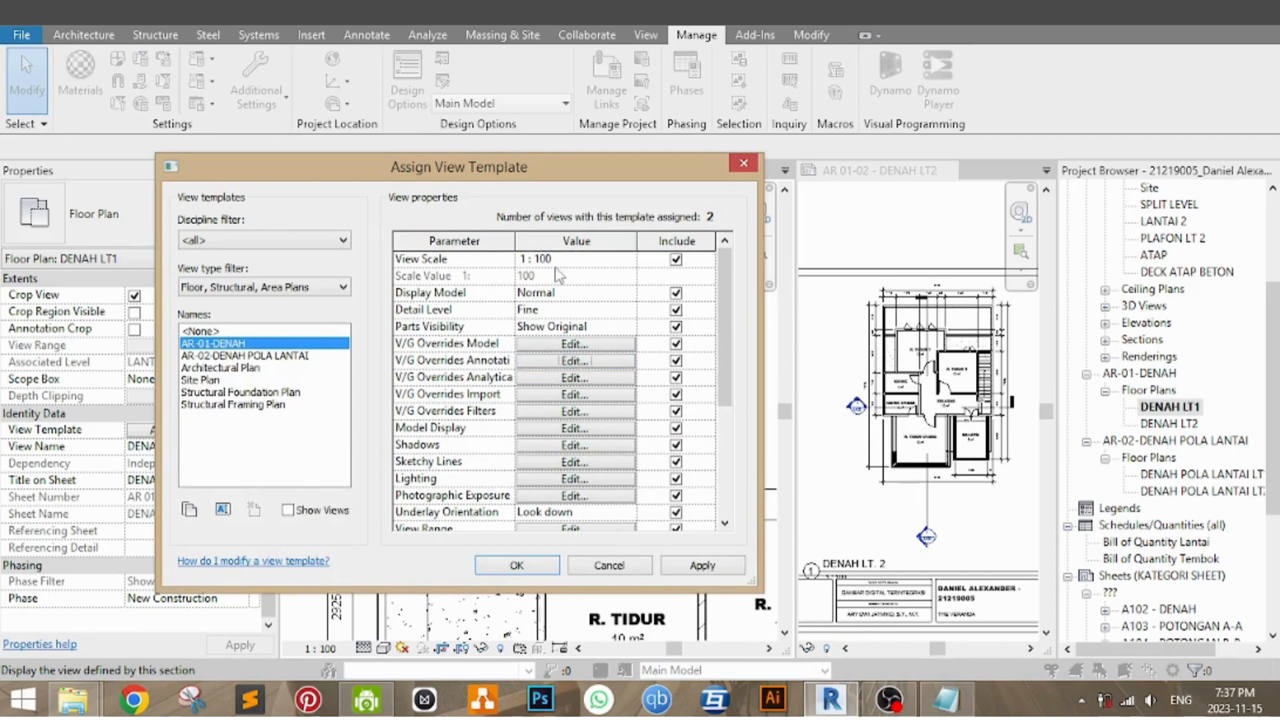
{"action": "left_click", "coordinate": [563, 364]}
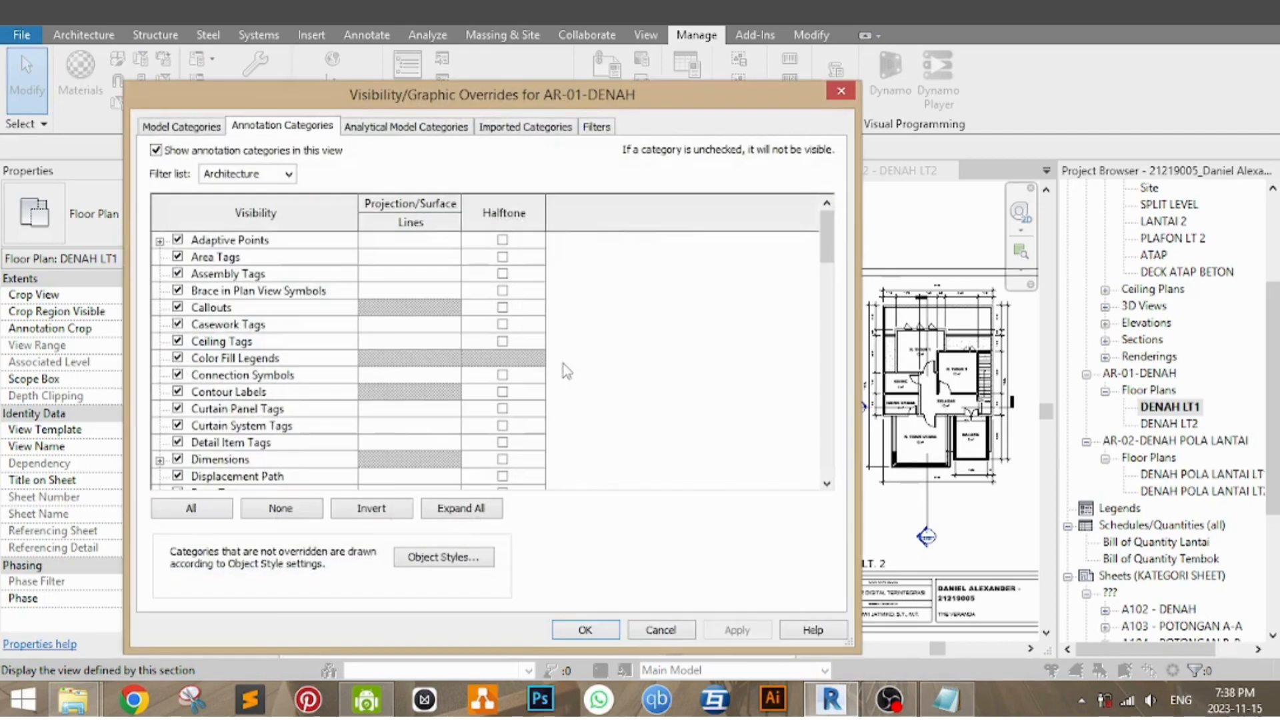
{"action": "left_click", "coordinate": [178, 128]}
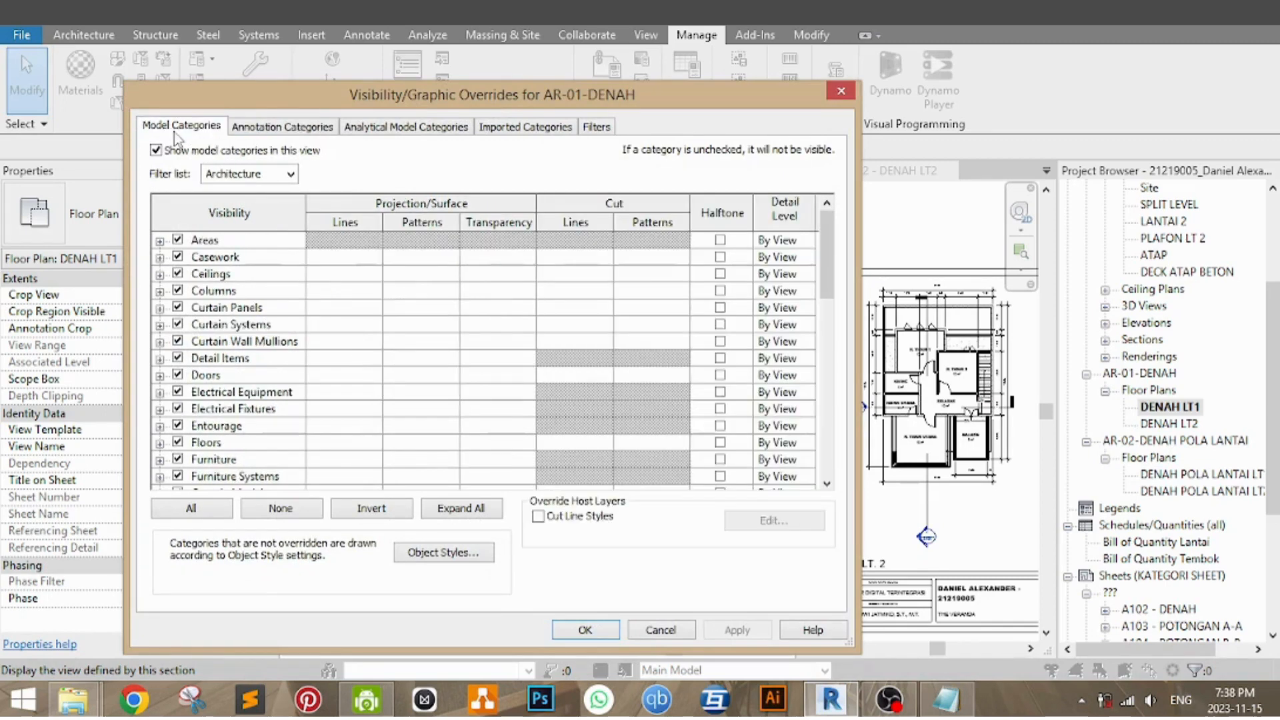
{"action": "left_click", "coordinate": [274, 130]}
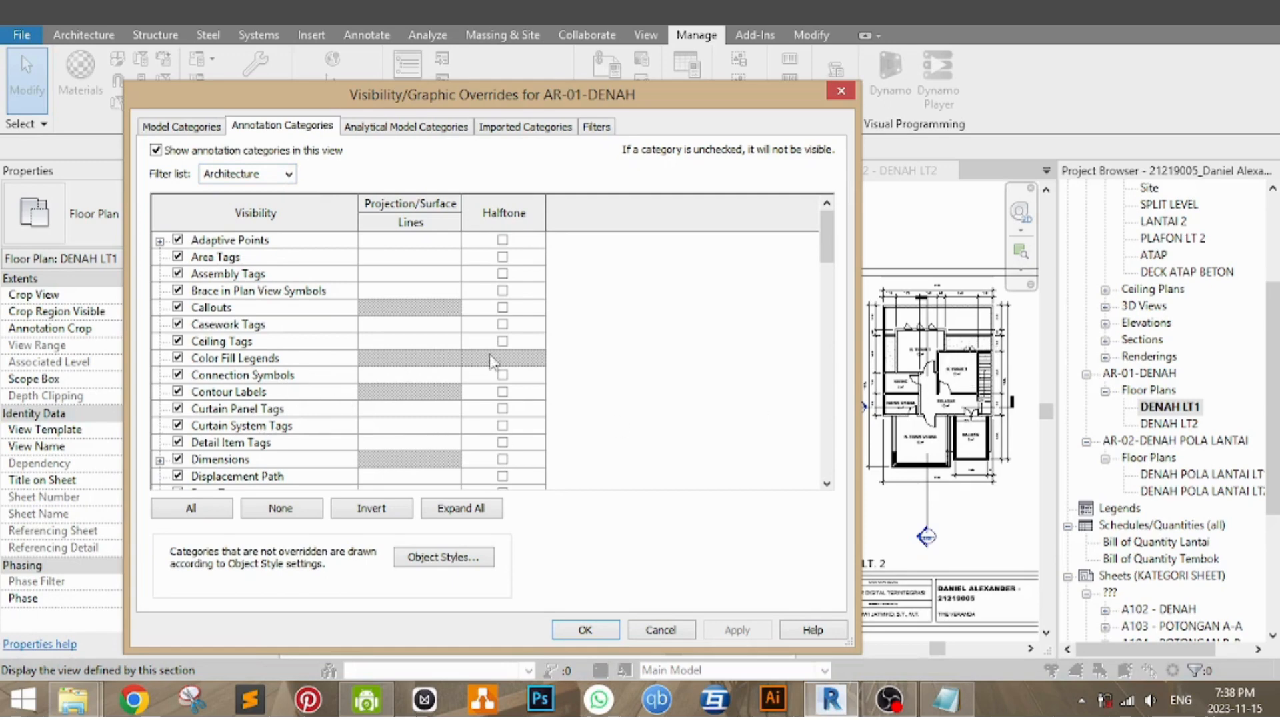
{"action": "left_click_drag", "start_coordinate": [831, 250], "coordinate": [827, 405]}
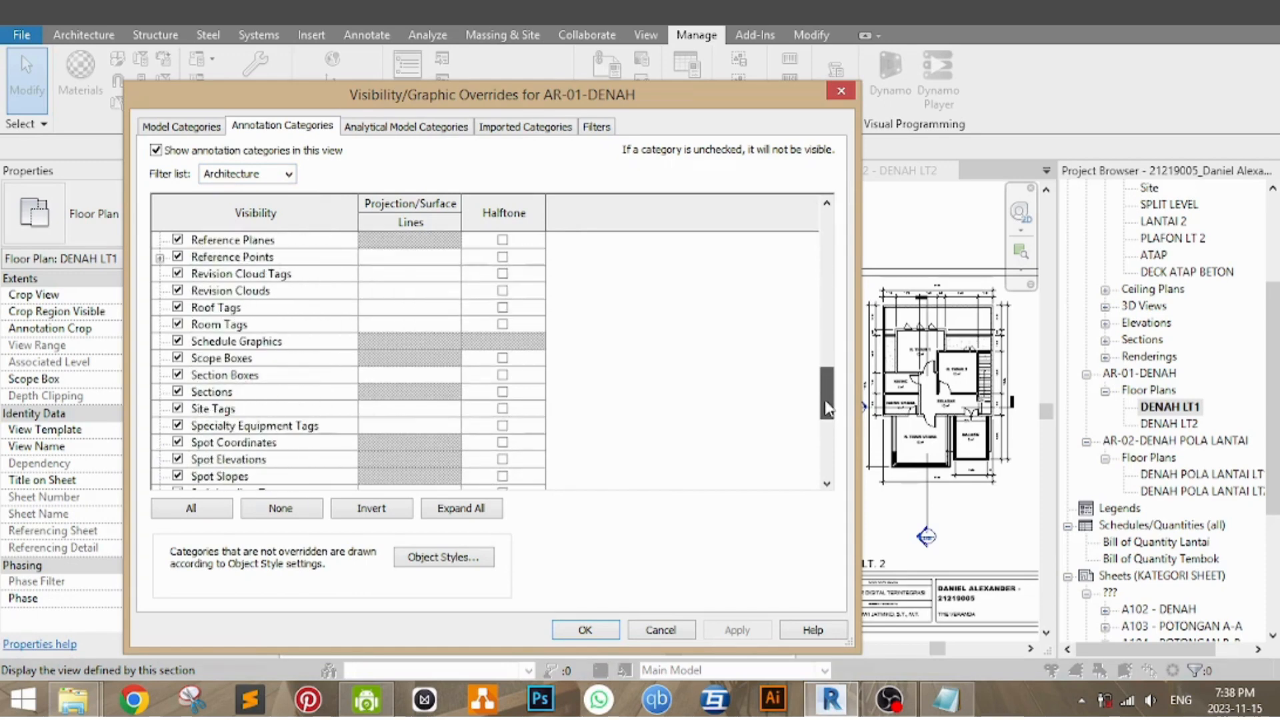
{"action": "left_click", "coordinate": [177, 325]}
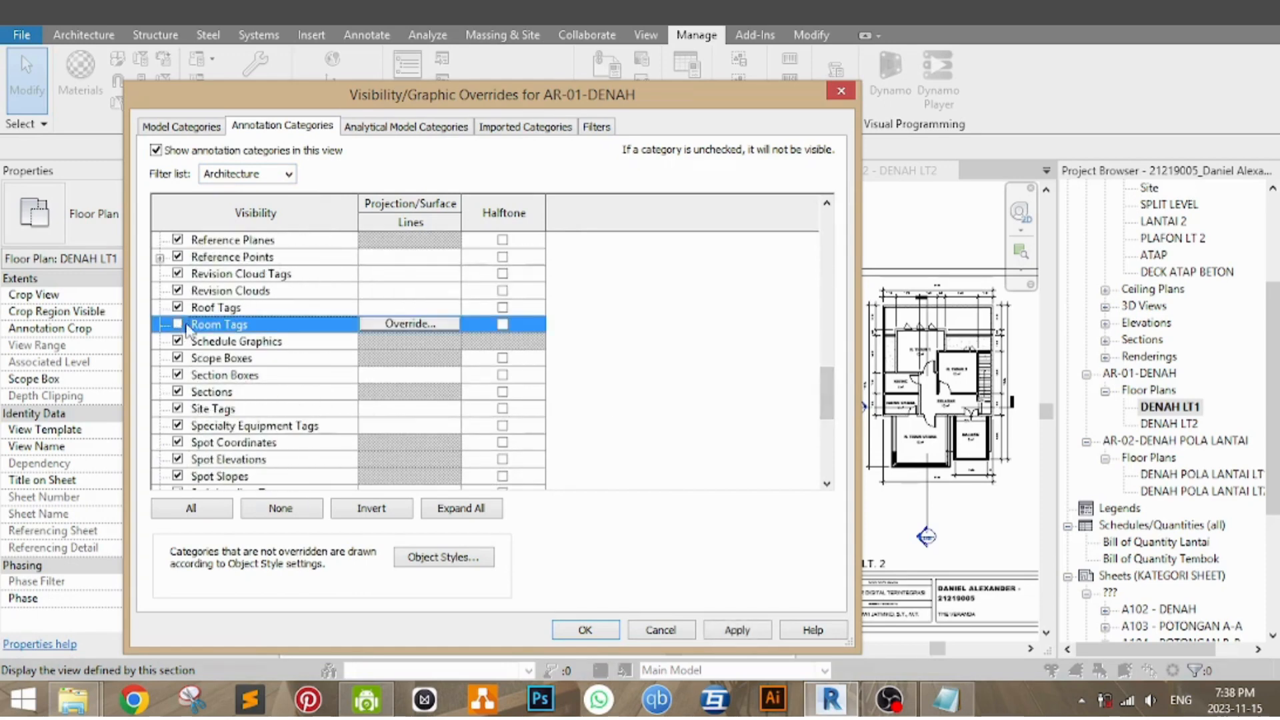
{"action": "left_click", "coordinate": [585, 630]}
{"action": "left_click", "coordinate": [516, 567]}
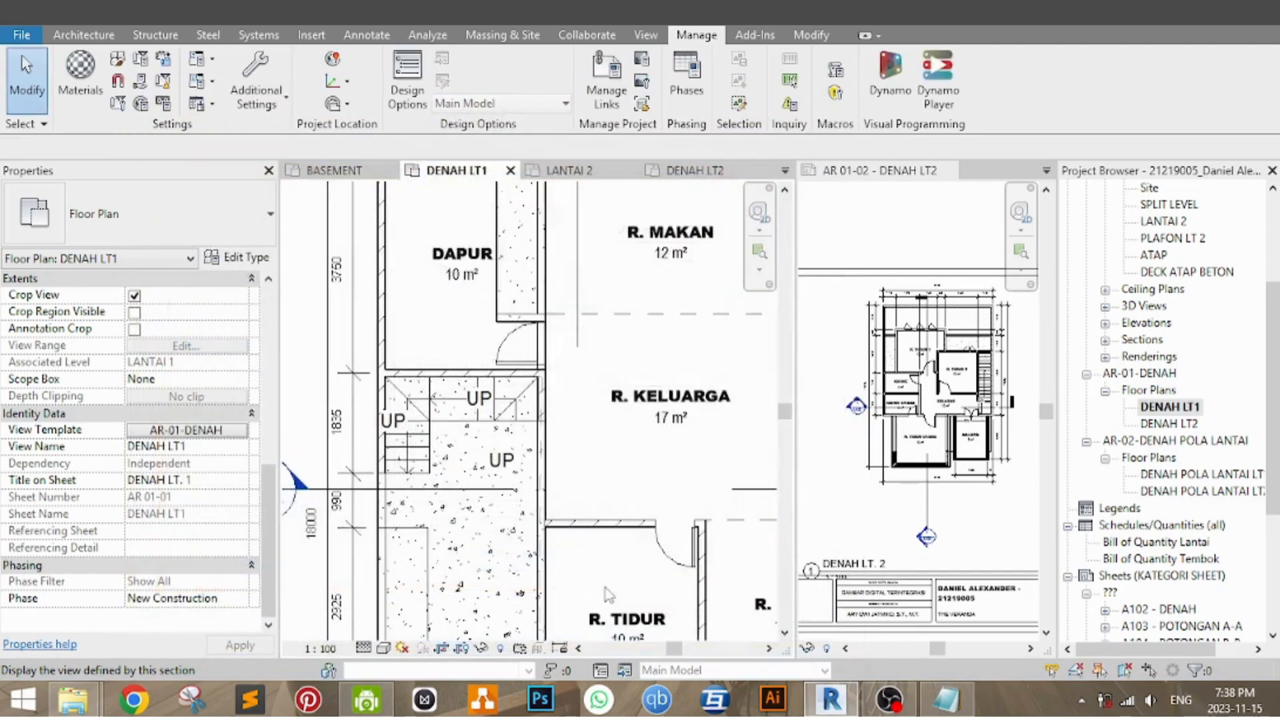
{"action": "scroll", "coordinate": [601, 441], "scroll_direction": "up", "scroll_amount": 4}
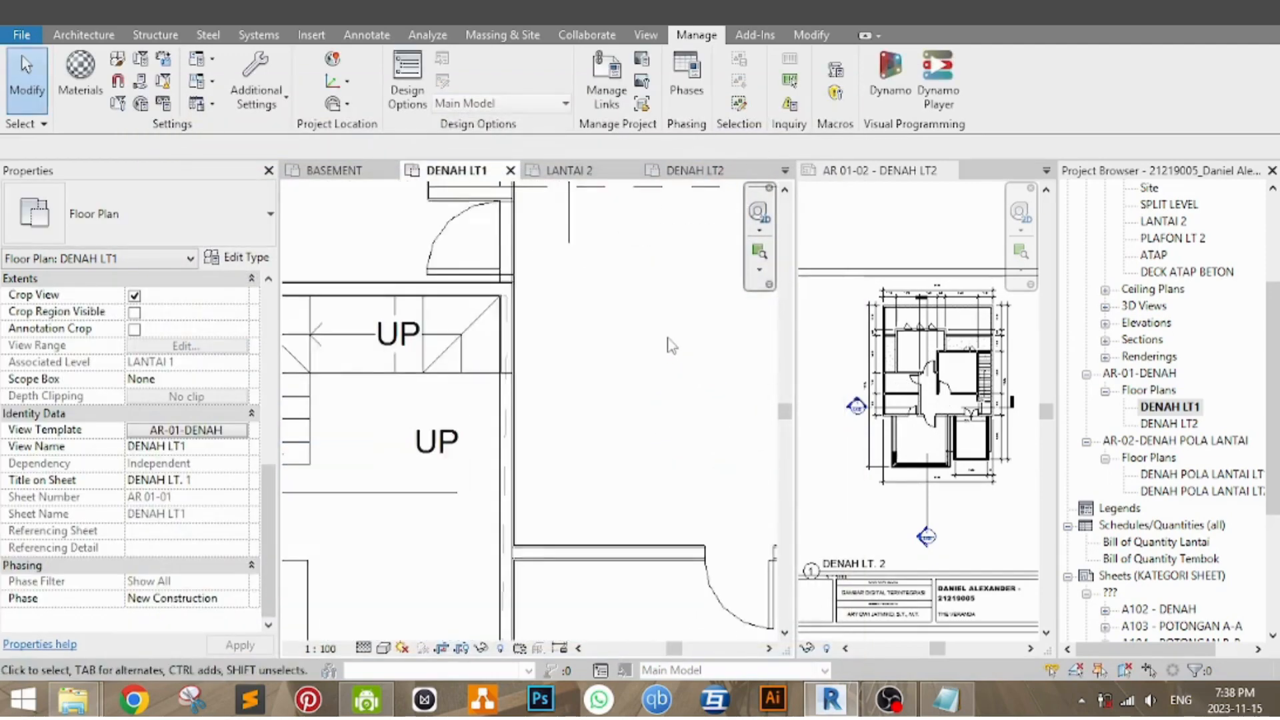
{"action": "scroll", "coordinate": [586, 410], "scroll_direction": "down", "scroll_amount": 2}
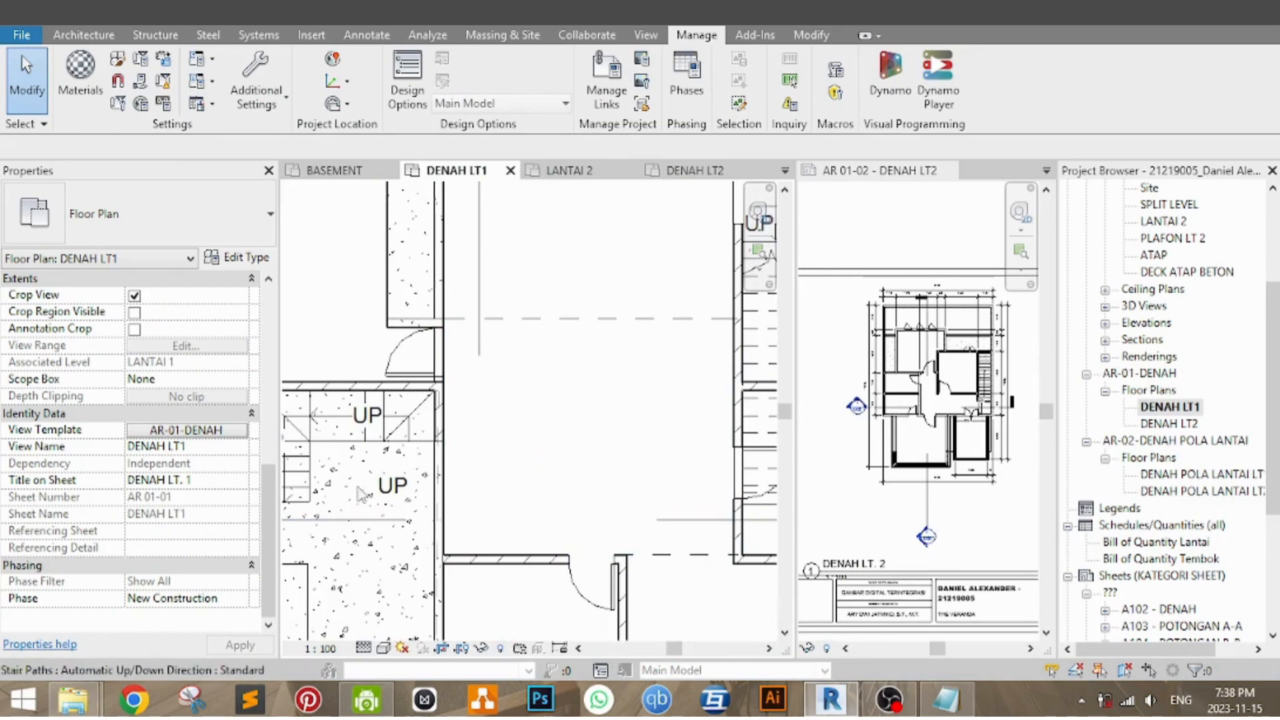
Make the Room Tags category visible again in the AR-01-DENAH view template's annotation overrides
{"action": "left_click", "coordinate": [243, 435]}
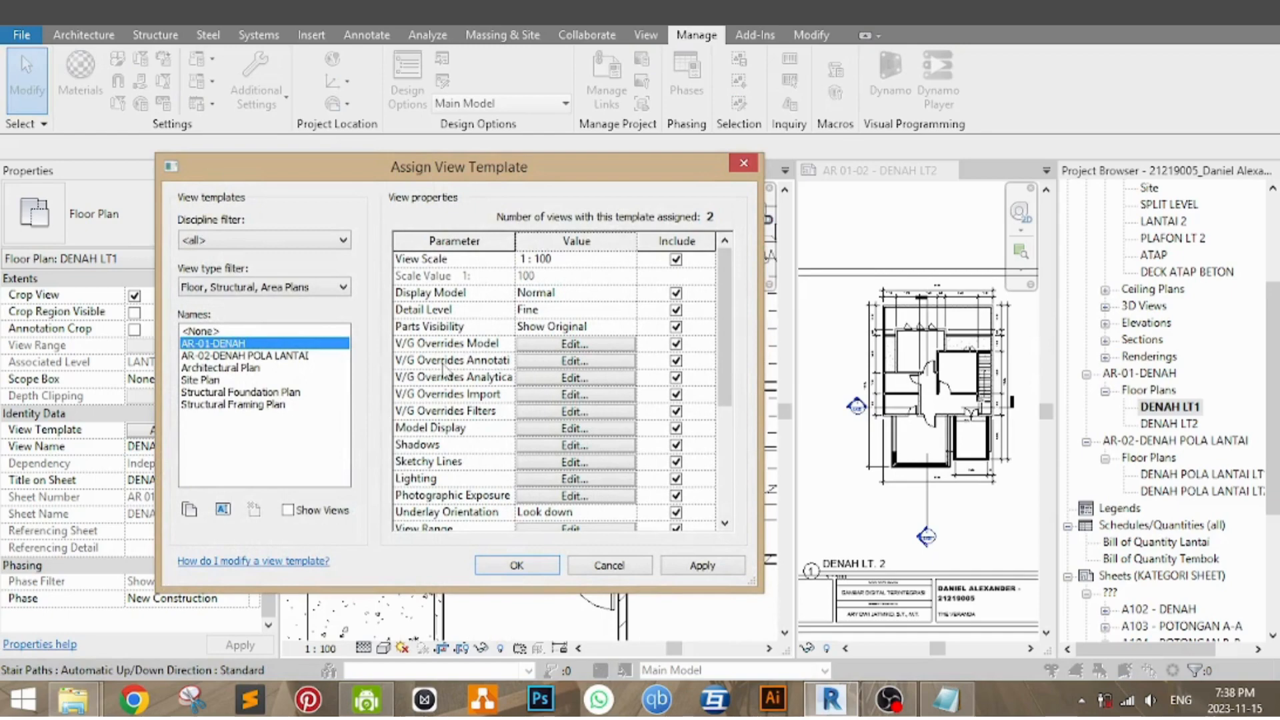
{"action": "left_click", "coordinate": [557, 361]}
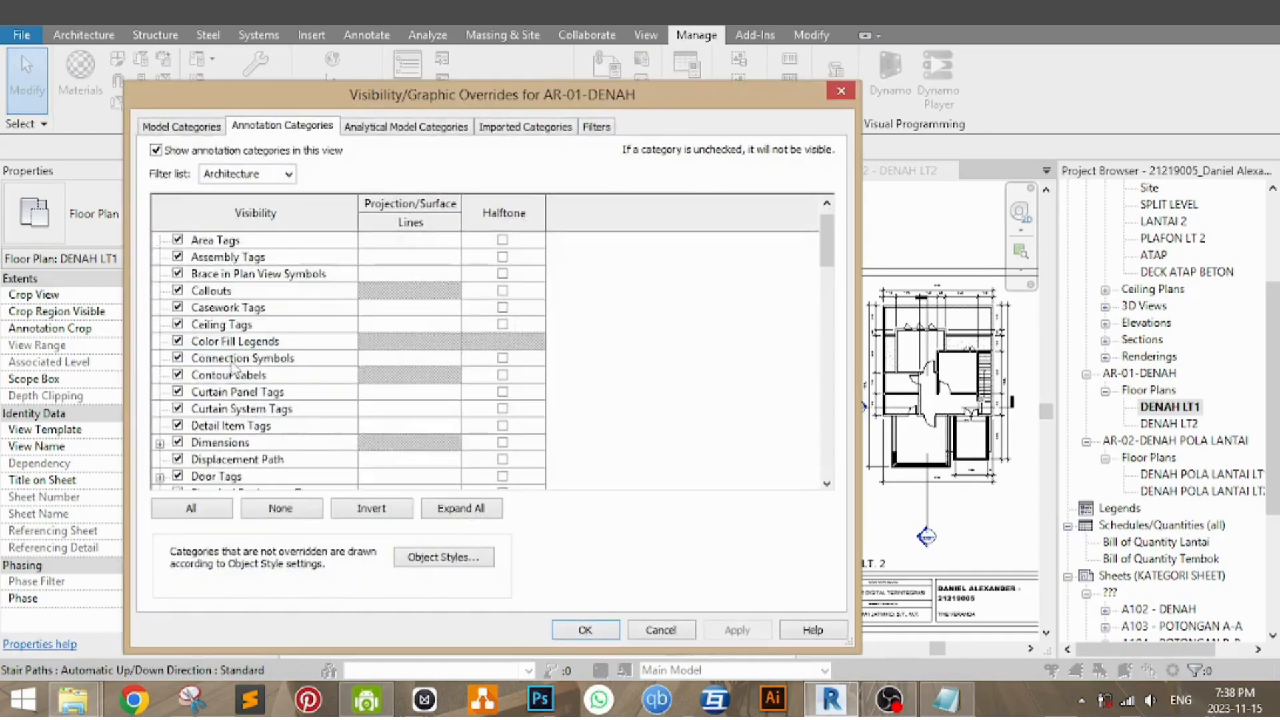
{"action": "scroll", "coordinate": [232, 366], "scroll_direction": "down", "scroll_amount": 1}
{"action": "mouse_move", "coordinate": [824, 250]}
{"action": "left_mouse_down"}
{"action": "mouse_move", "coordinate": [829, 426]}
{"action": "mouse_move", "coordinate": [828, 400]}
{"action": "left_mouse_up"}
{"action": "left_click", "coordinate": [200, 325]}
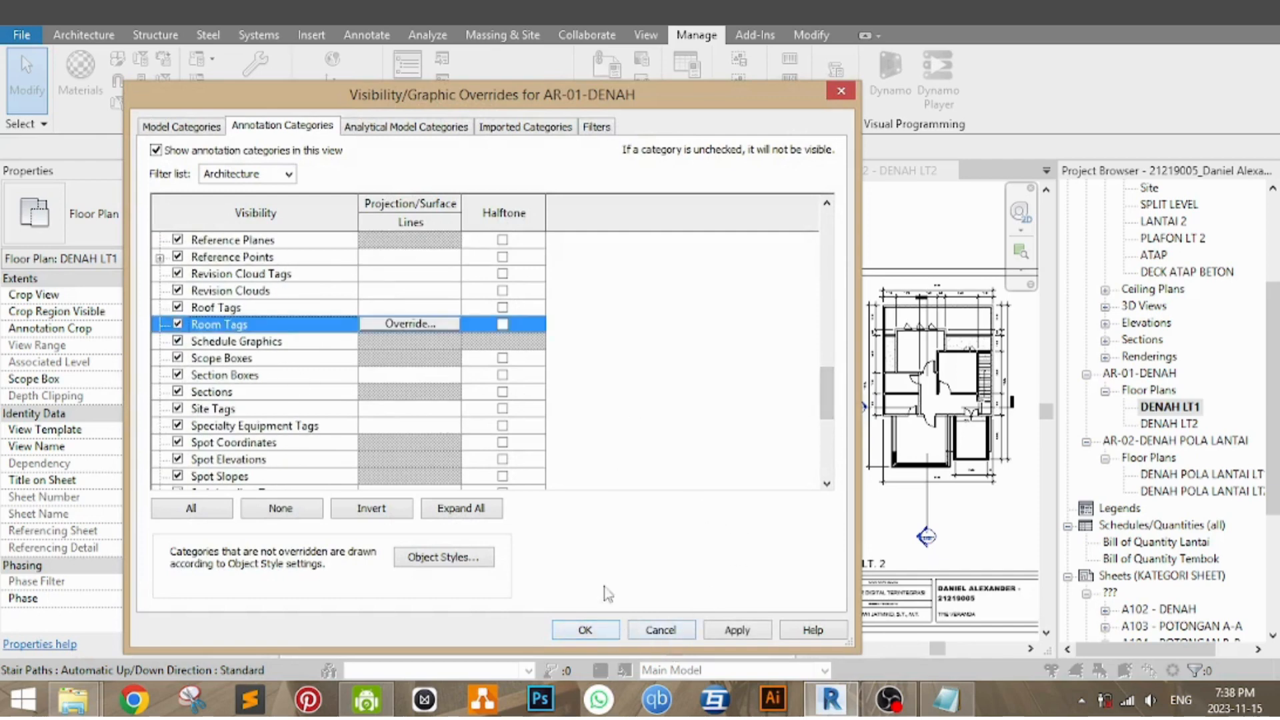
{"action": "left_click", "coordinate": [600, 638]}
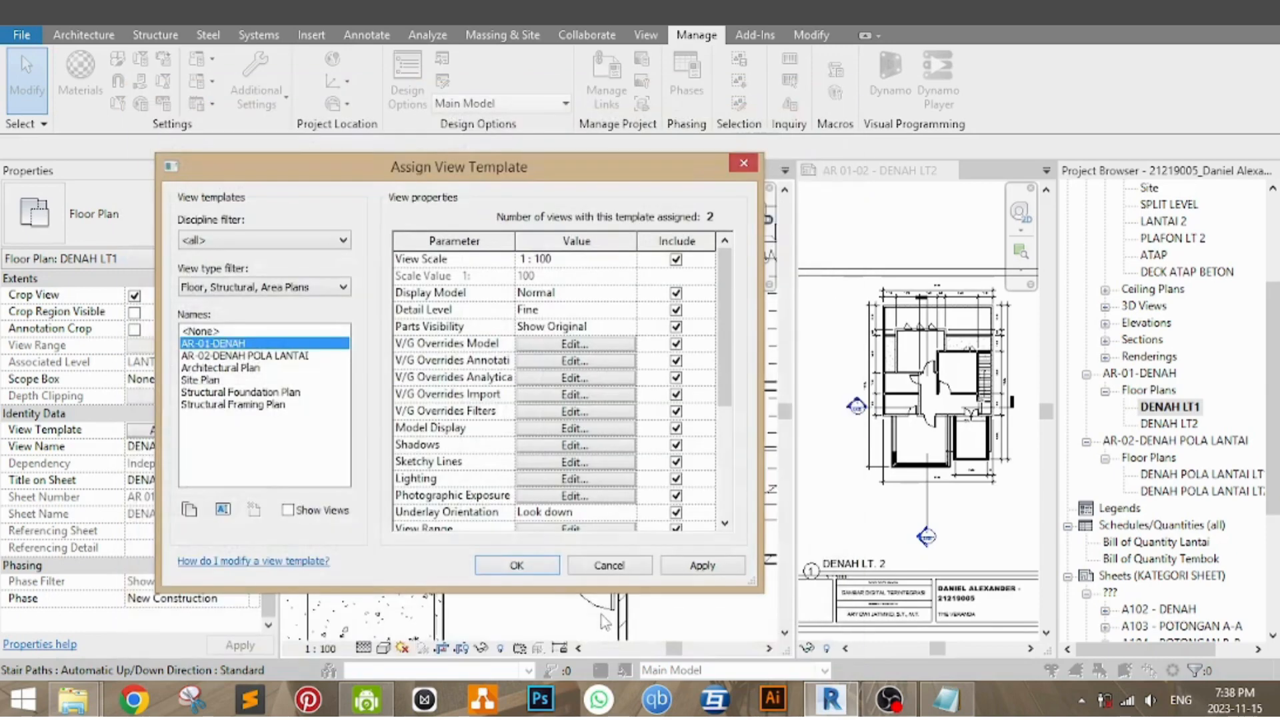
Set the Roof Tags annotation category to halftone in the AR-01-DENAH view template and apply the template
{"action": "left_click", "coordinate": [592, 362]}
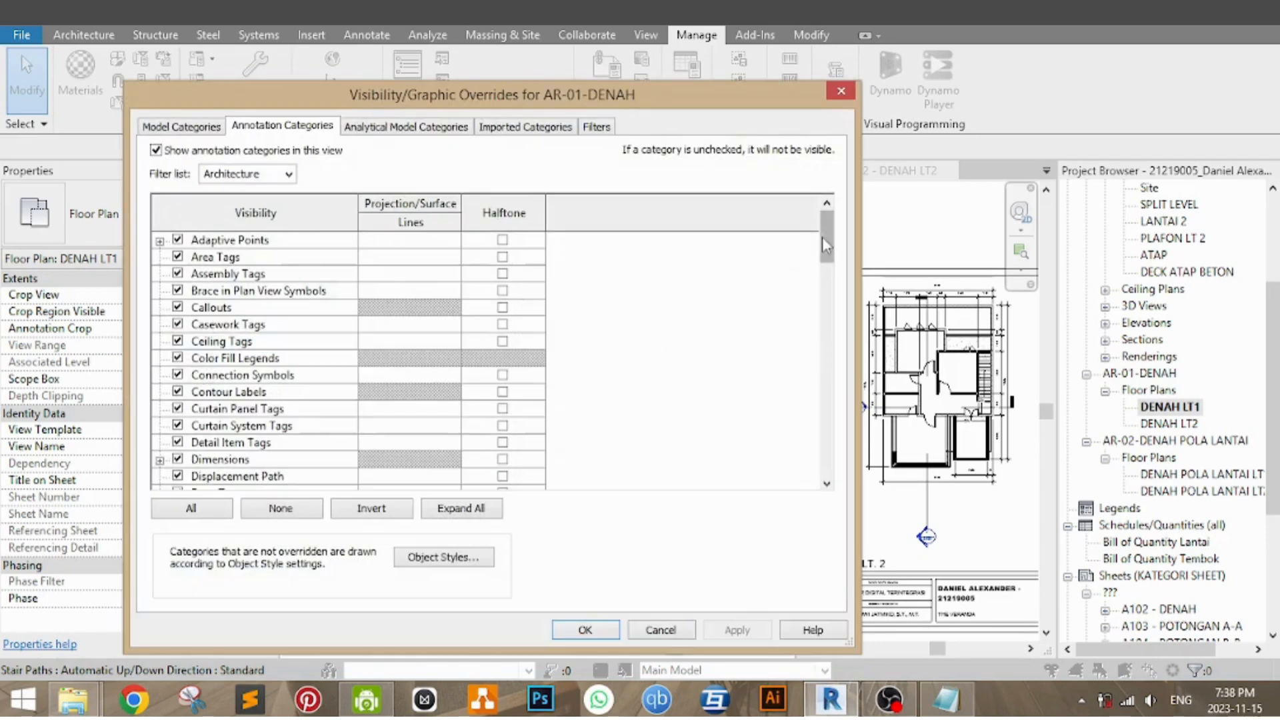
{"action": "left_click_drag", "start_coordinate": [825, 244], "coordinate": [842, 367]}
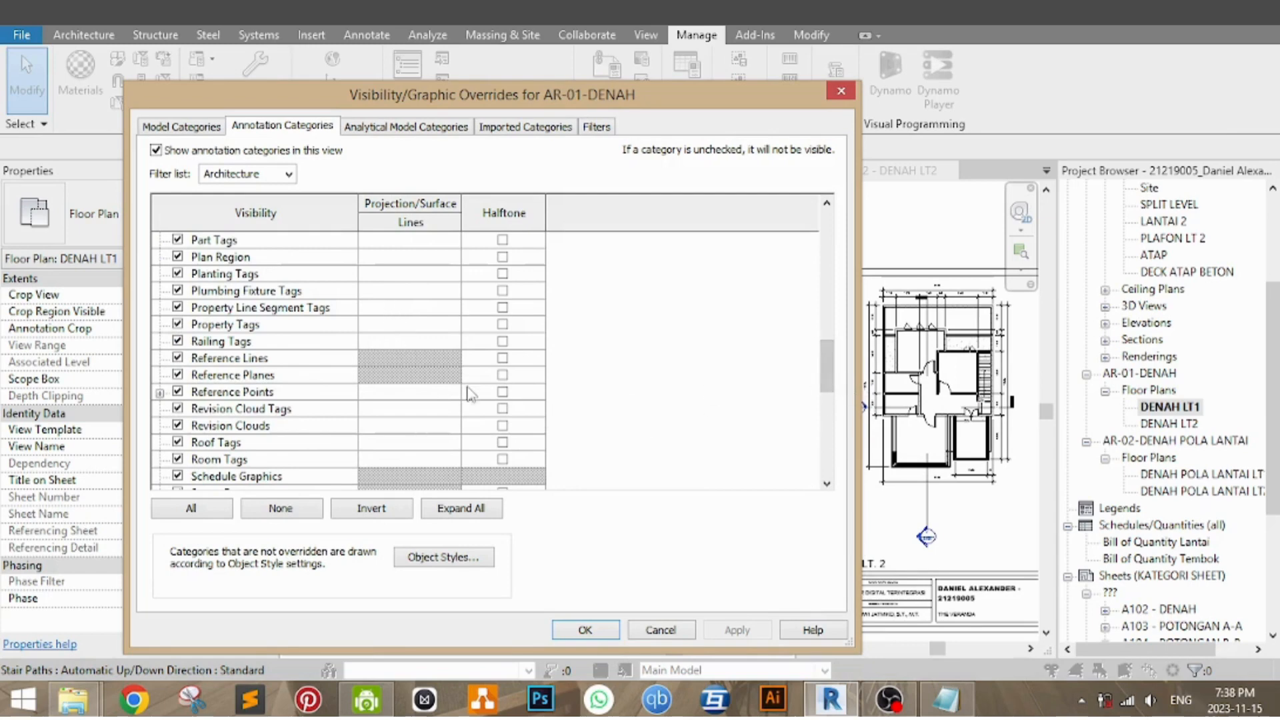
{"action": "left_click_drag", "start_coordinate": [821, 373], "coordinate": [823, 383]}
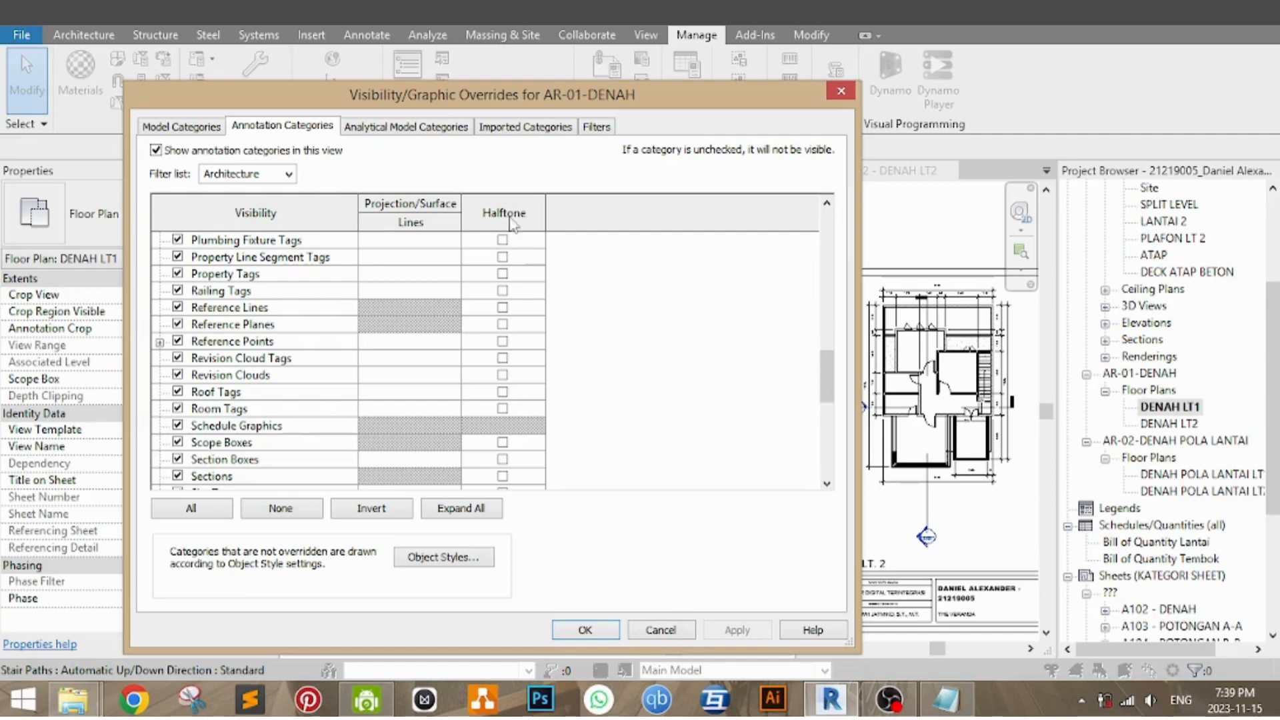
{"action": "left_click", "coordinate": [502, 393]}
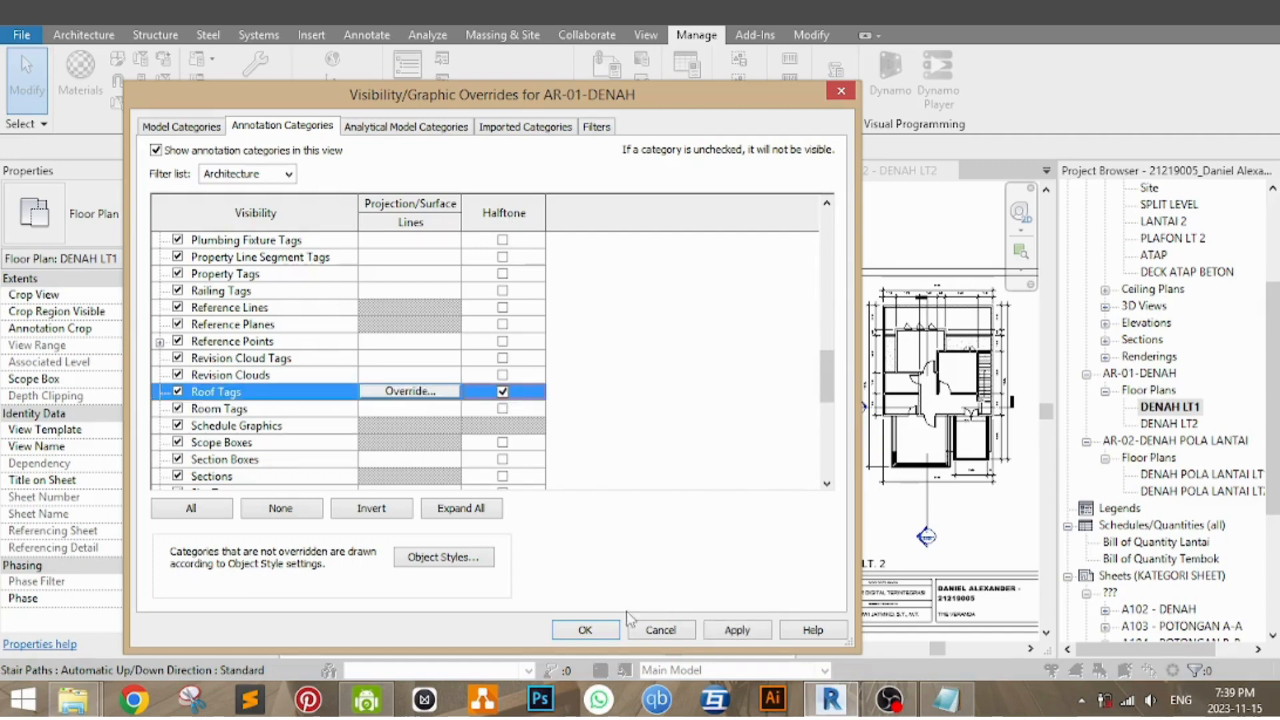
{"action": "left_click", "coordinate": [584, 630]}
{"action": "left_click", "coordinate": [533, 568]}
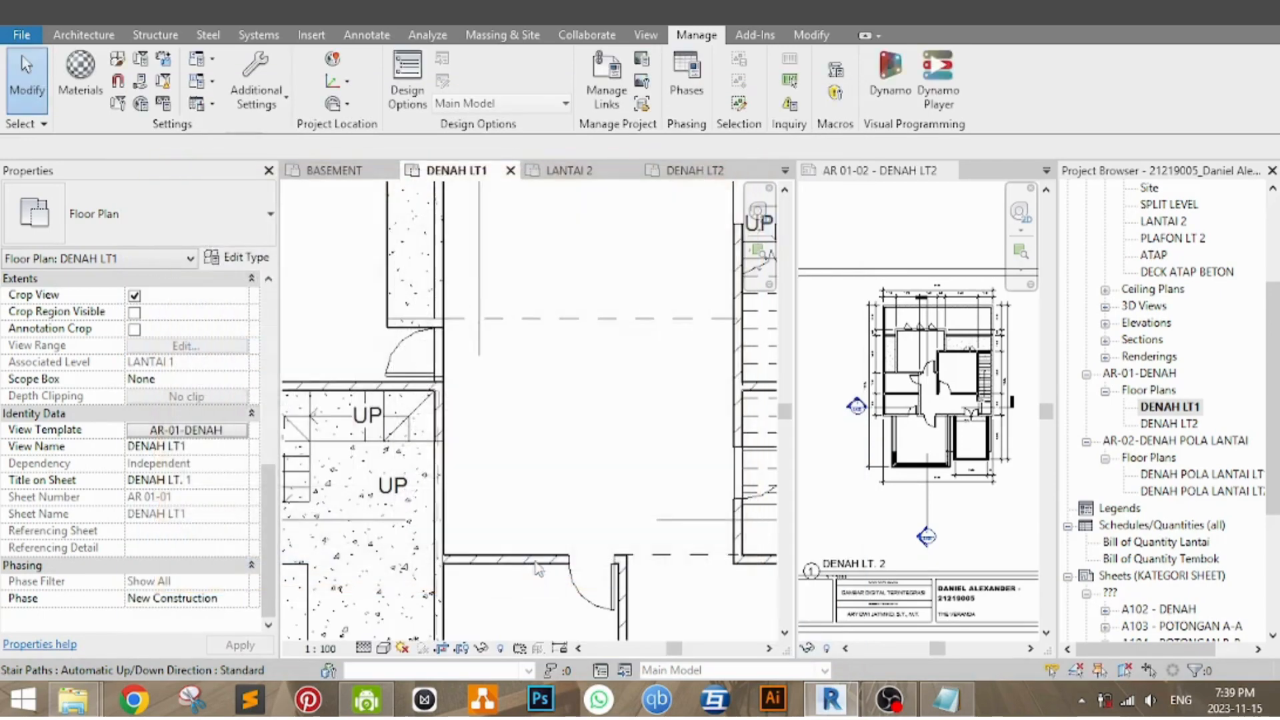
Check how the room tags are displayed in the DENAH LT1 plan and on sheet AR 01-02
{"action": "middle_click_drag", "start_coordinate": [658, 364], "coordinate": [666, 409]}
{"action": "scroll", "coordinate": [666, 409], "scroll_direction": "up", "scroll_amount": 3}
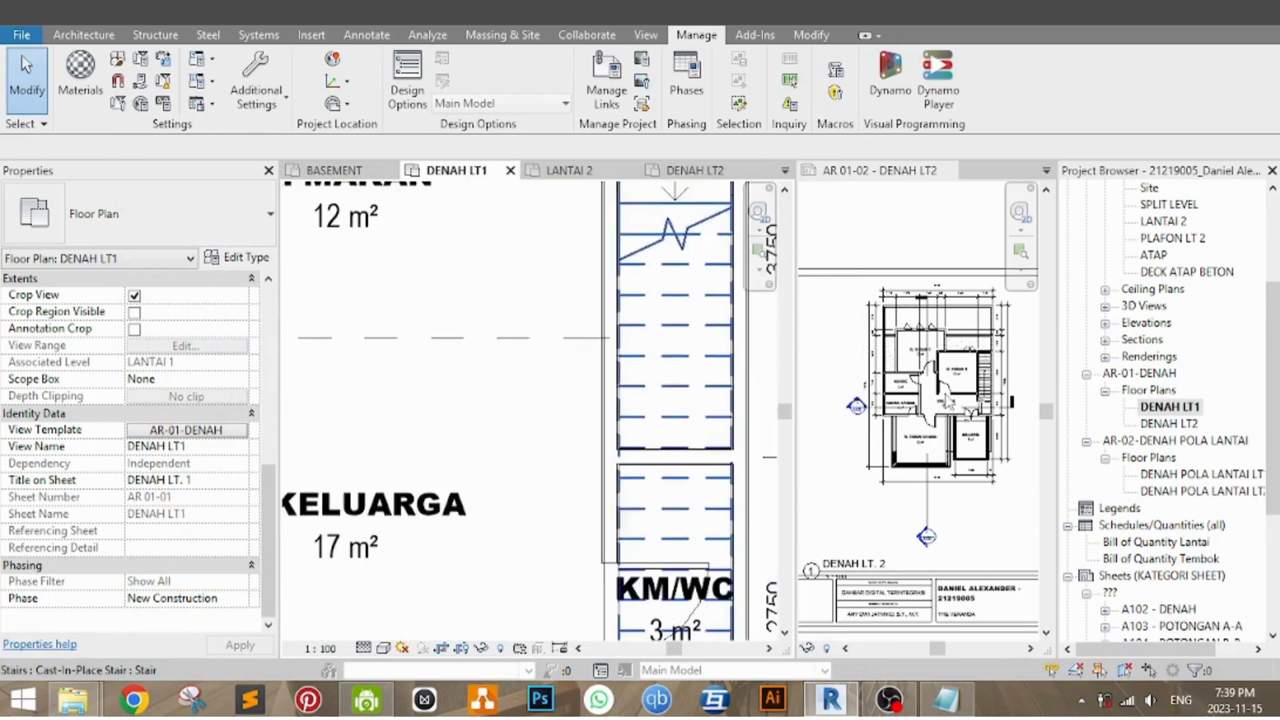
{"action": "scroll", "coordinate": [666, 409], "scroll_direction": "down", "scroll_amount": 3}
{"action": "left_click", "coordinate": [965, 454]}
{"action": "key", "text": "Escape"}
{"action": "scroll", "coordinate": [957, 494], "scroll_direction": "up", "scroll_amount": 6}
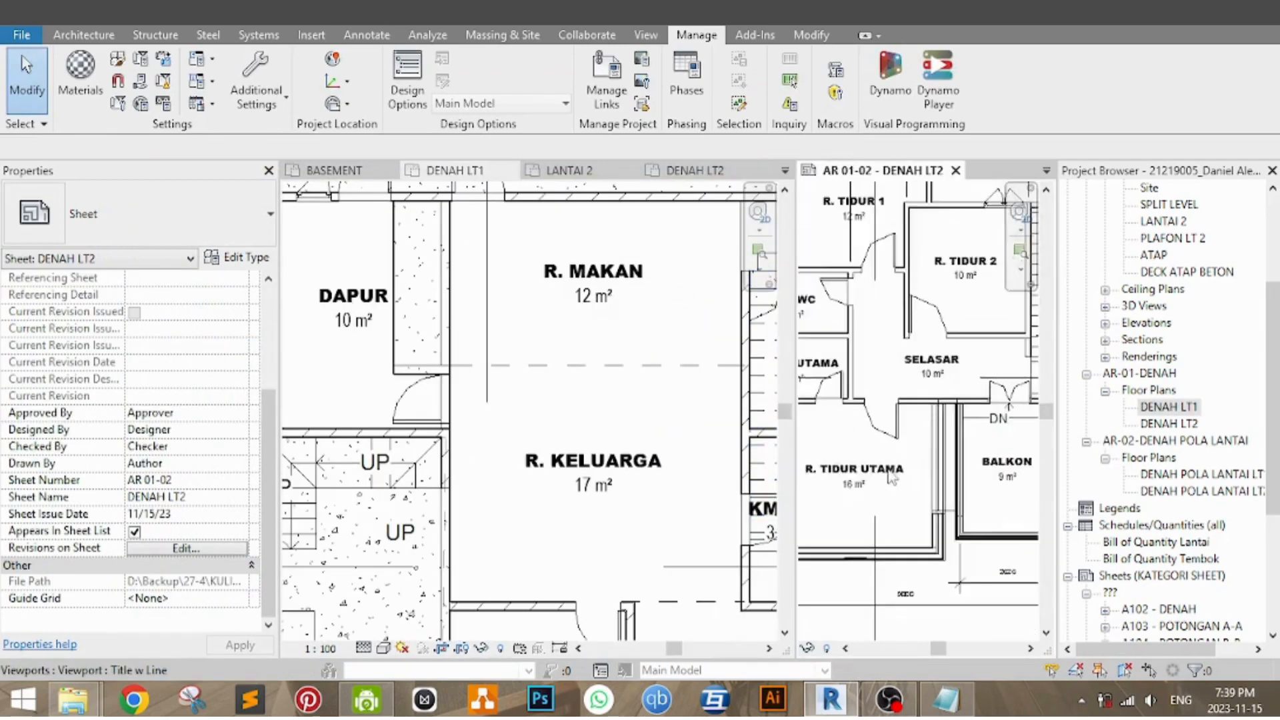
{"action": "left_click", "coordinate": [587, 490]}
{"action": "middle_click_drag", "start_coordinate": [587, 491], "coordinate": [560, 426]}
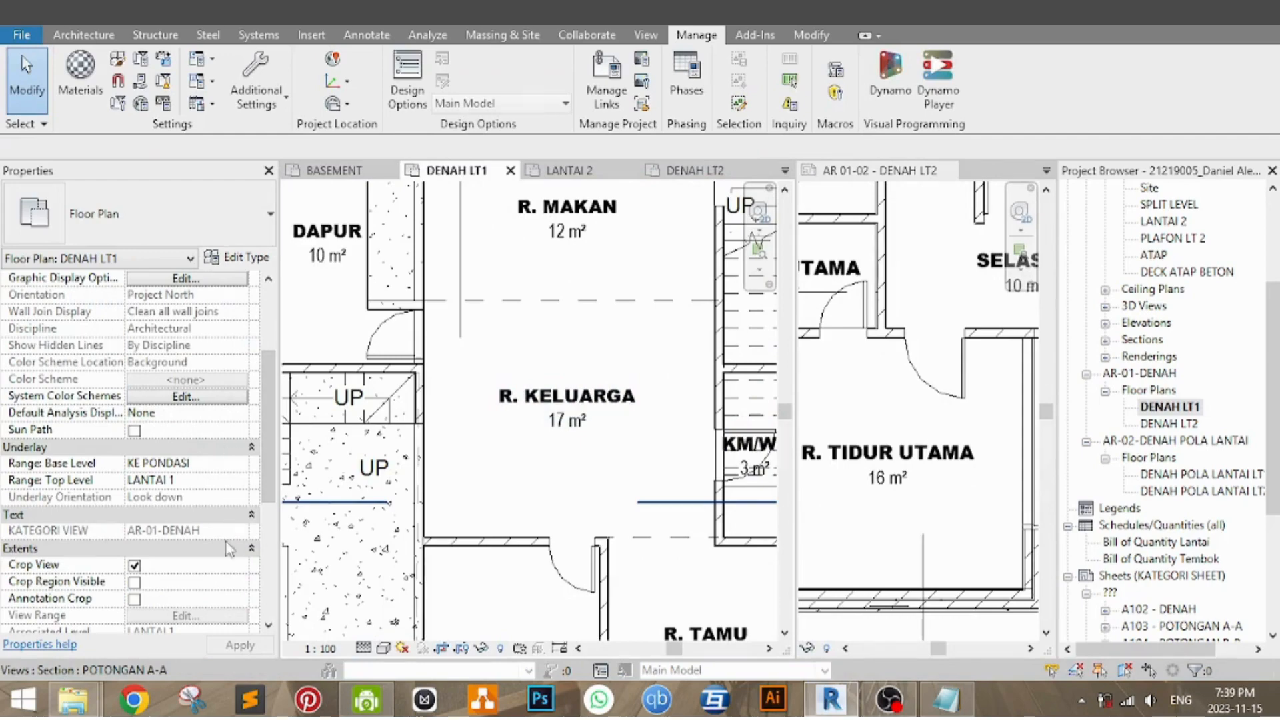
{"action": "scroll", "coordinate": [204, 482], "scroll_direction": "down", "scroll_amount": 1}
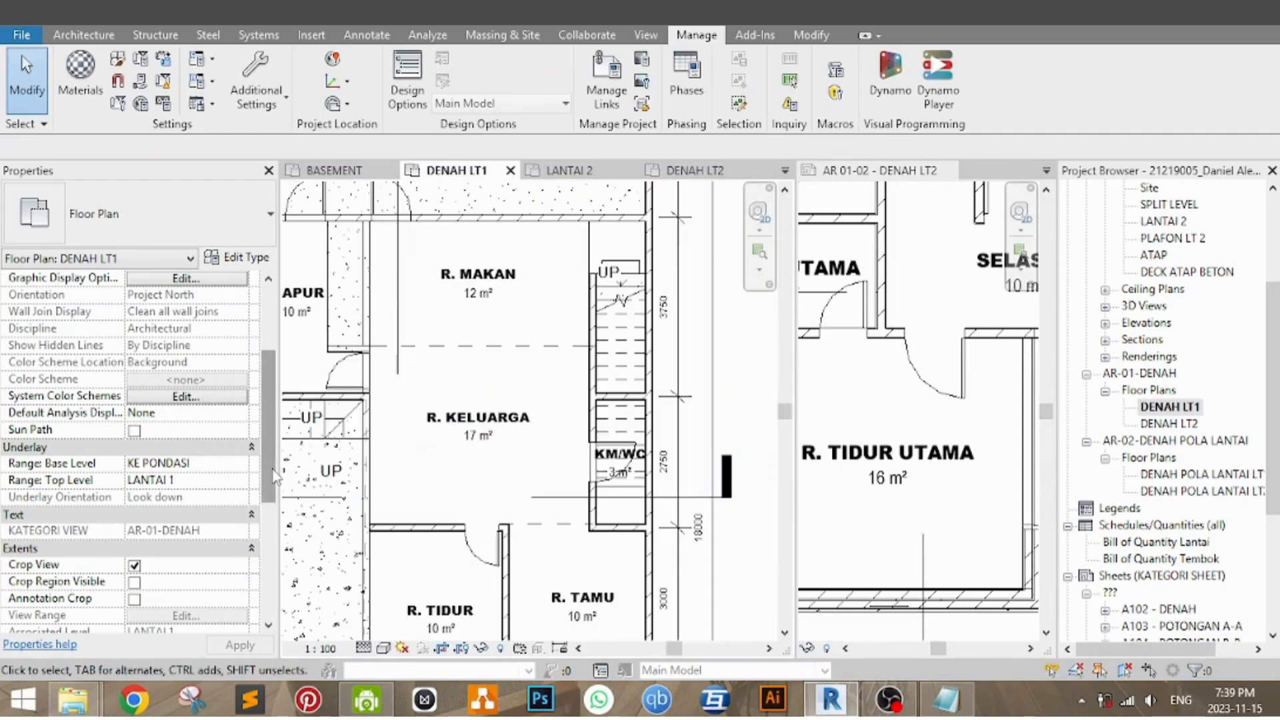
Turn off halftone for Roof Tags, turn it on for Room Tags in the AR-01-DENAH view template, and apply the template
{"action": "left_click_drag", "start_coordinate": [268, 467], "coordinate": [268, 538]}
{"action": "left_click", "coordinate": [187, 531]}
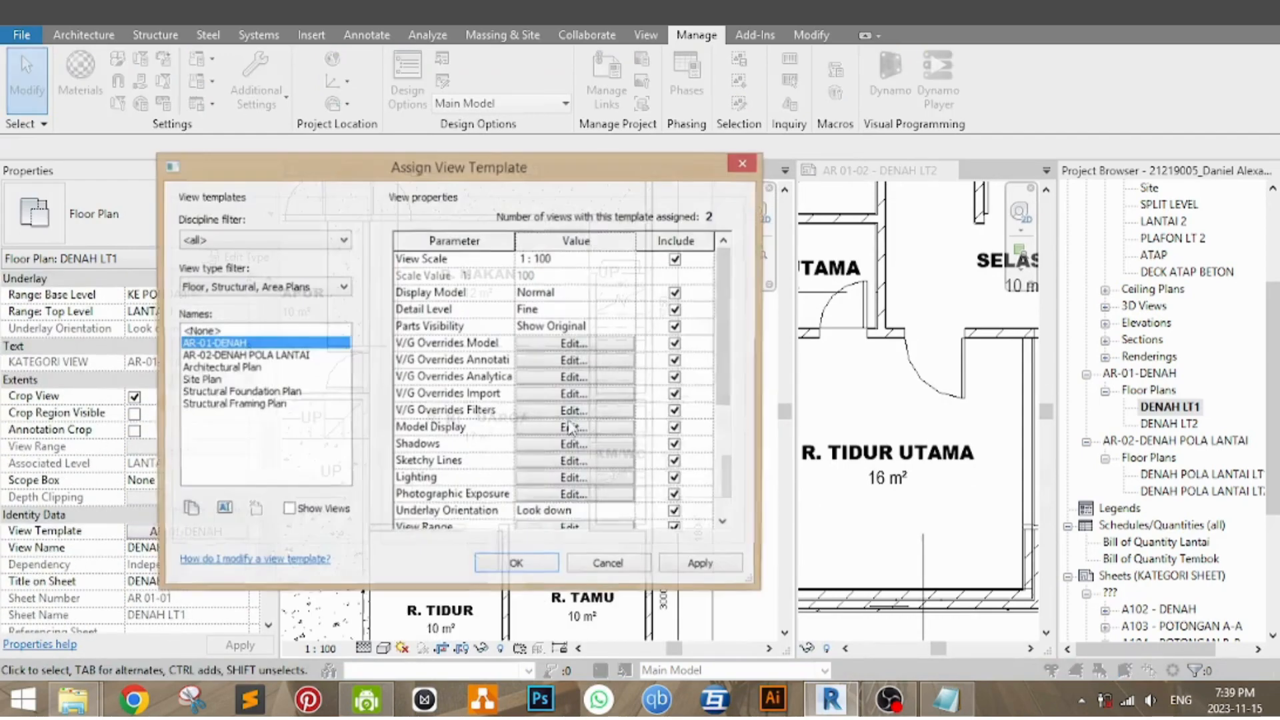
{"action": "left_click", "coordinate": [558, 360]}
{"action": "scroll", "coordinate": [287, 367], "scroll_direction": "down", "scroll_amount": 1}
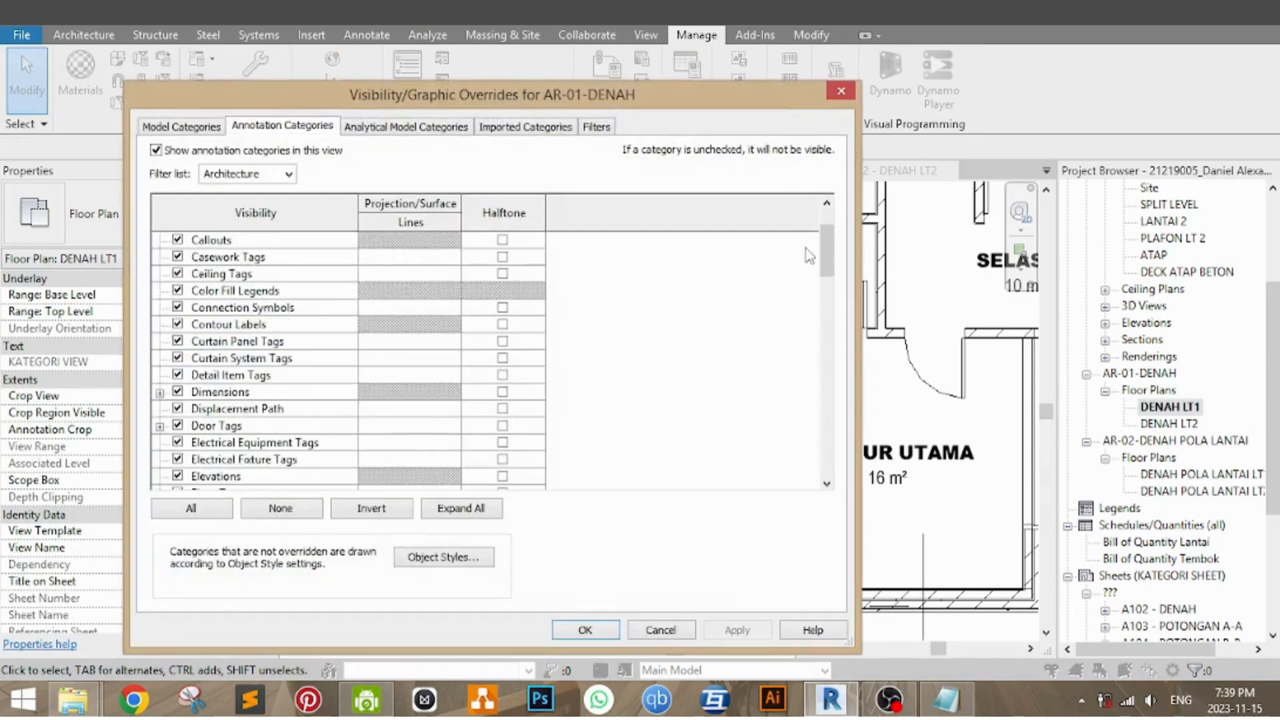
{"action": "left_click_drag", "start_coordinate": [827, 251], "coordinate": [838, 403]}
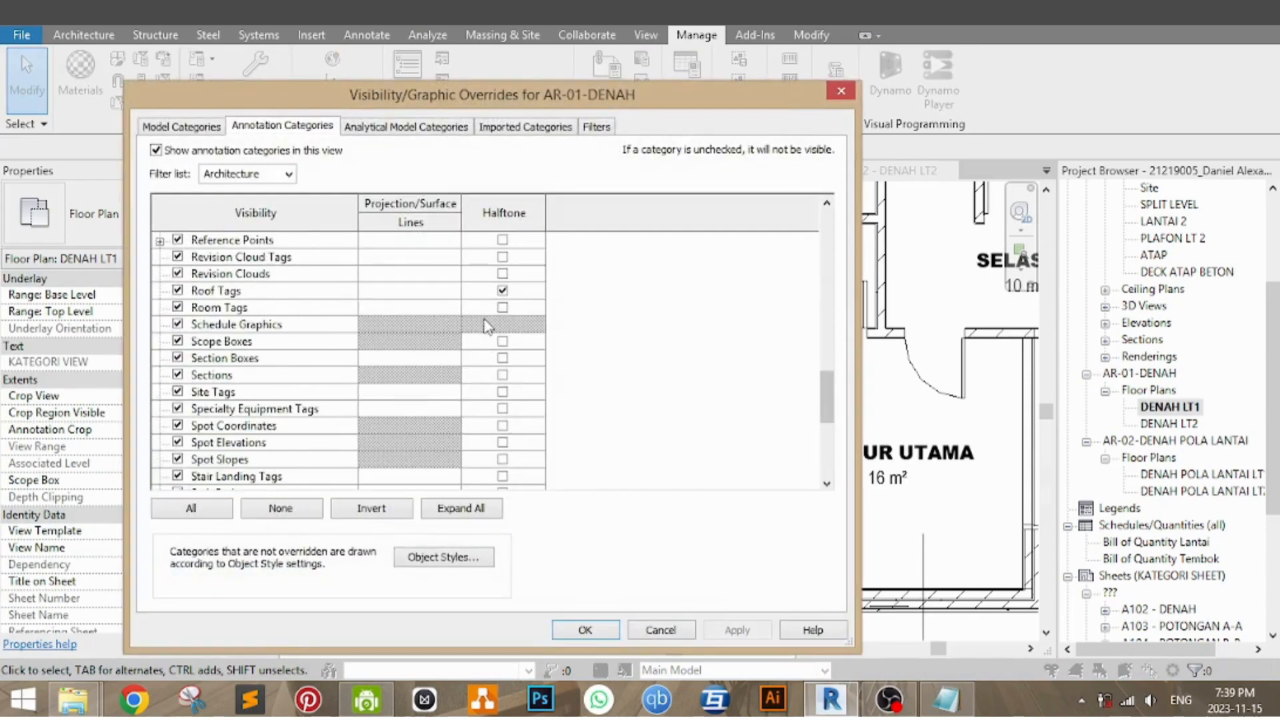
{"action": "left_click", "coordinate": [503, 292]}
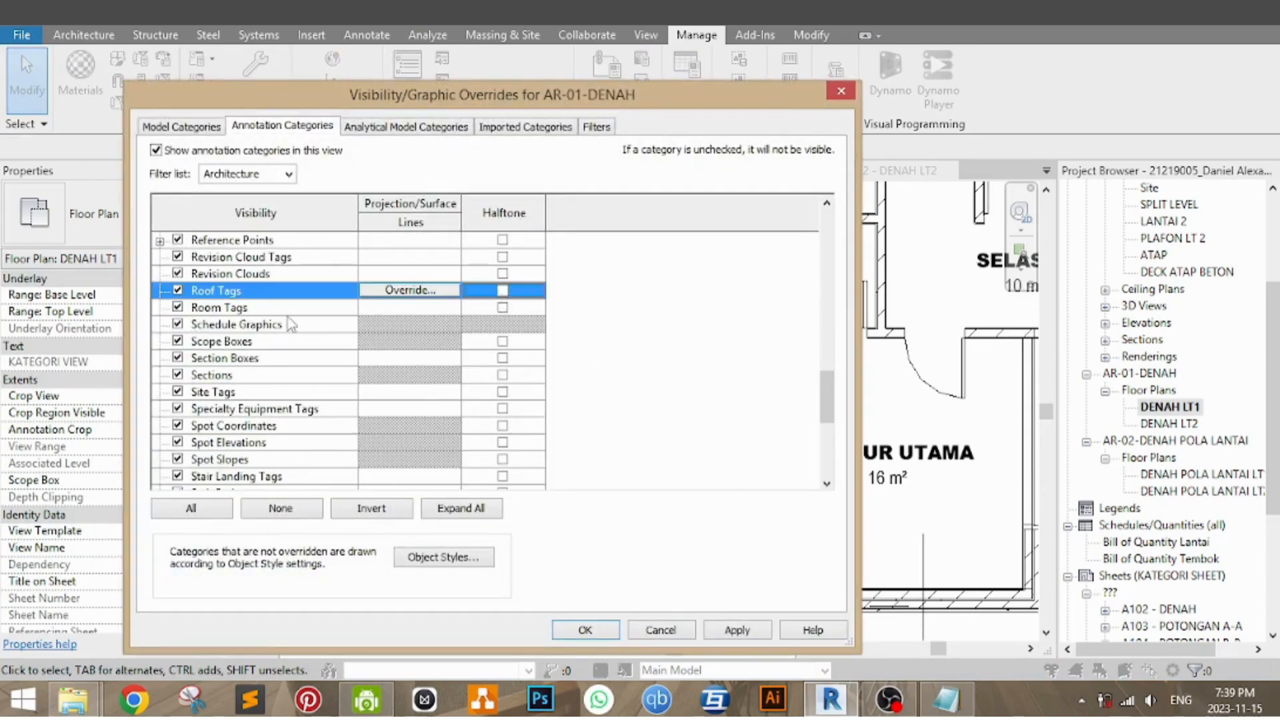
{"action": "left_click", "coordinate": [503, 307]}
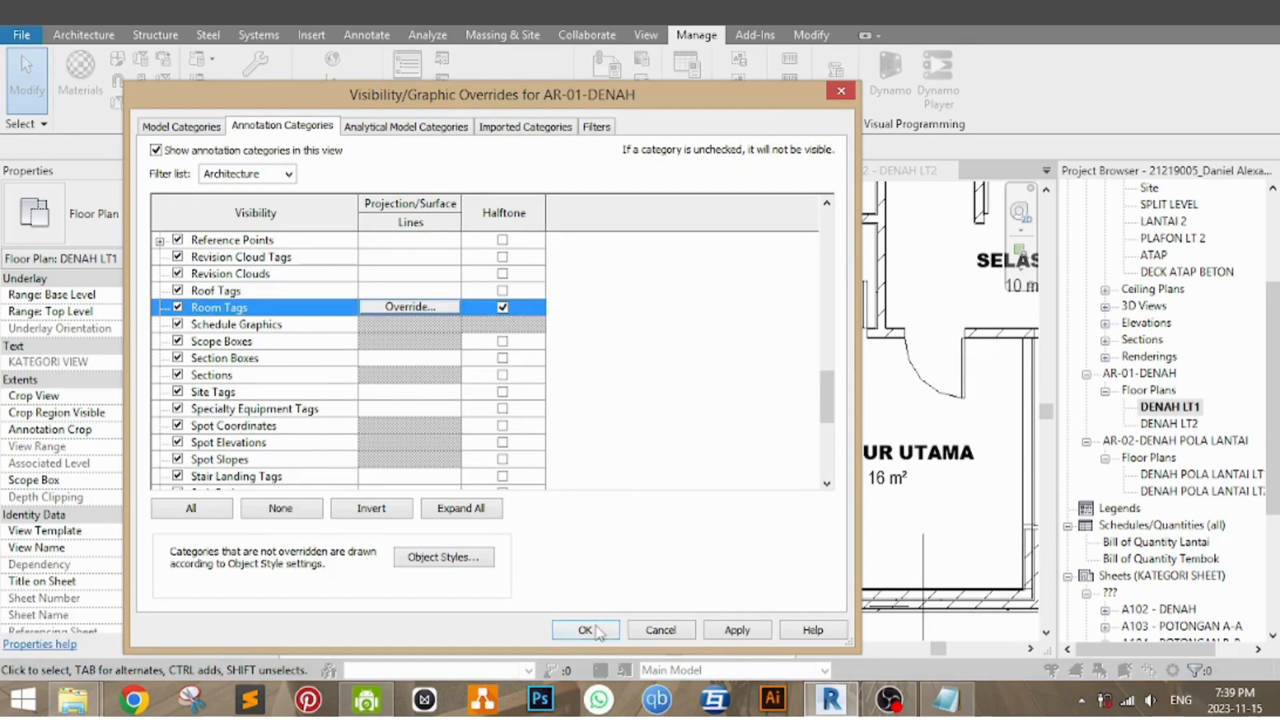
{"action": "left_click", "coordinate": [598, 630]}
{"action": "left_click", "coordinate": [529, 567]}
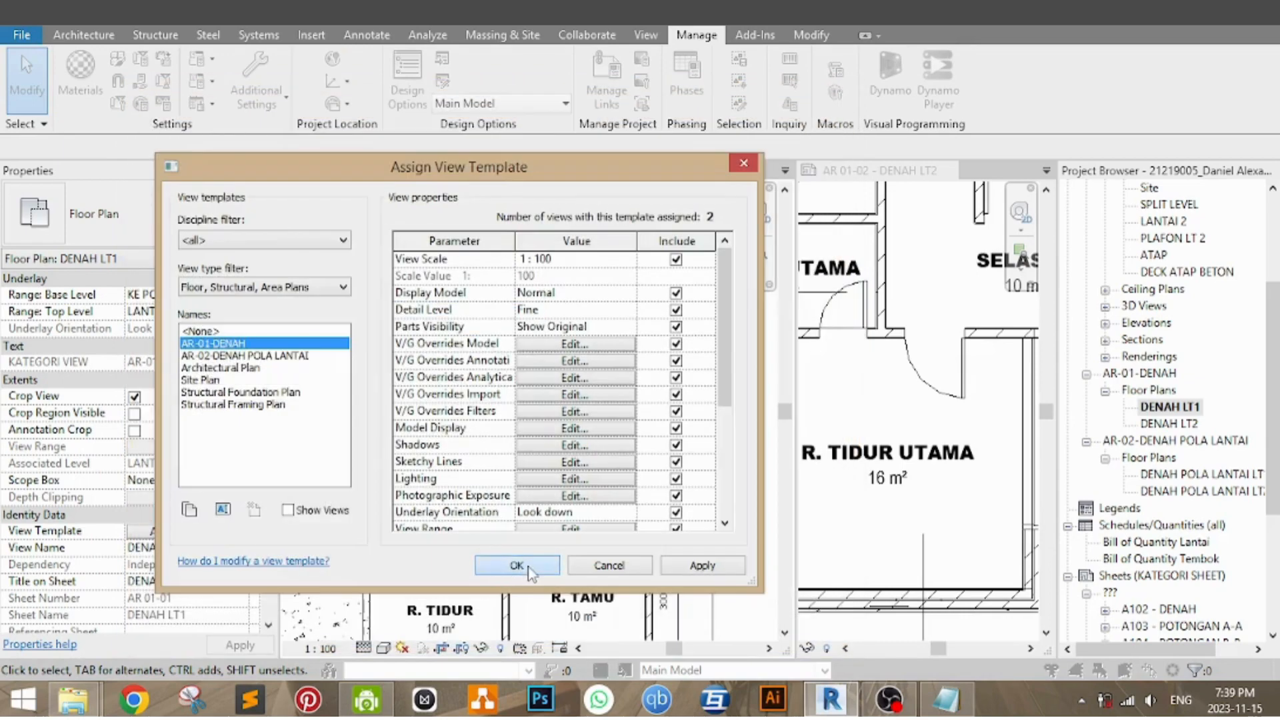
{"action": "middle_click_drag", "start_coordinate": [469, 396], "coordinate": [548, 299]}
{"action": "scroll", "coordinate": [548, 307], "scroll_direction": "up", "scroll_amount": 2}
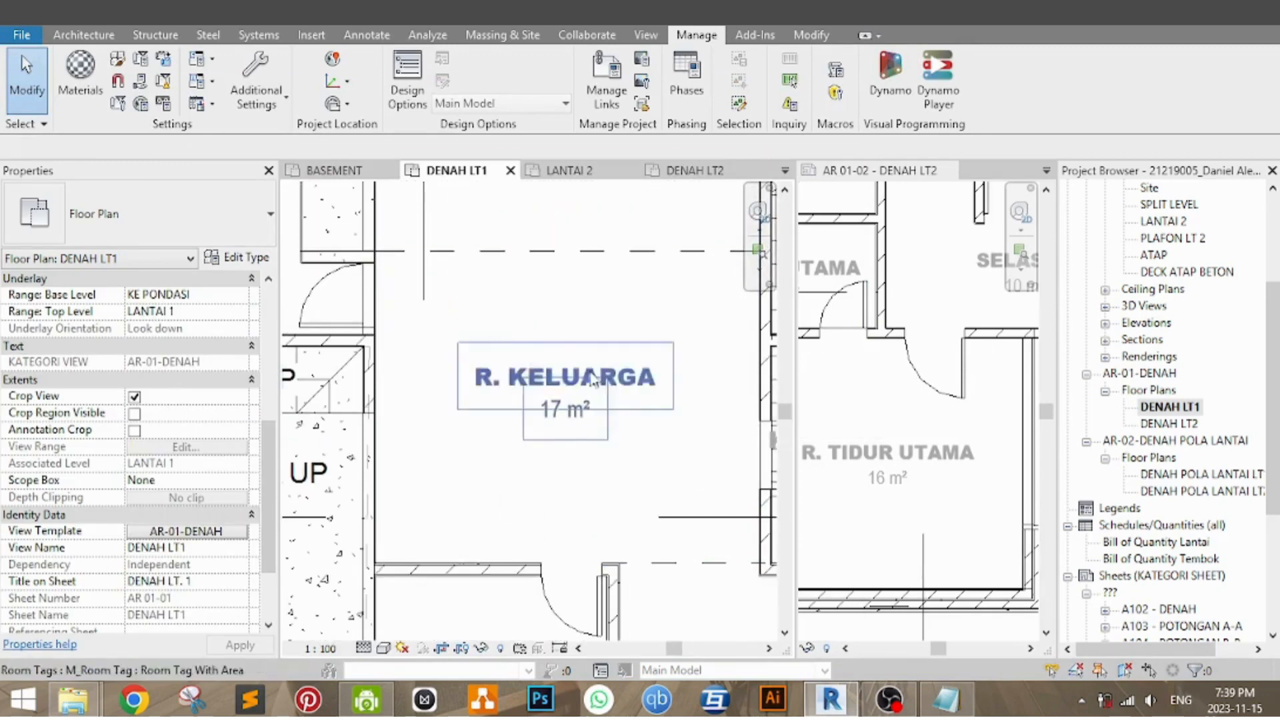
{"action": "middle_click_drag", "start_coordinate": [617, 480], "coordinate": [637, 438]}
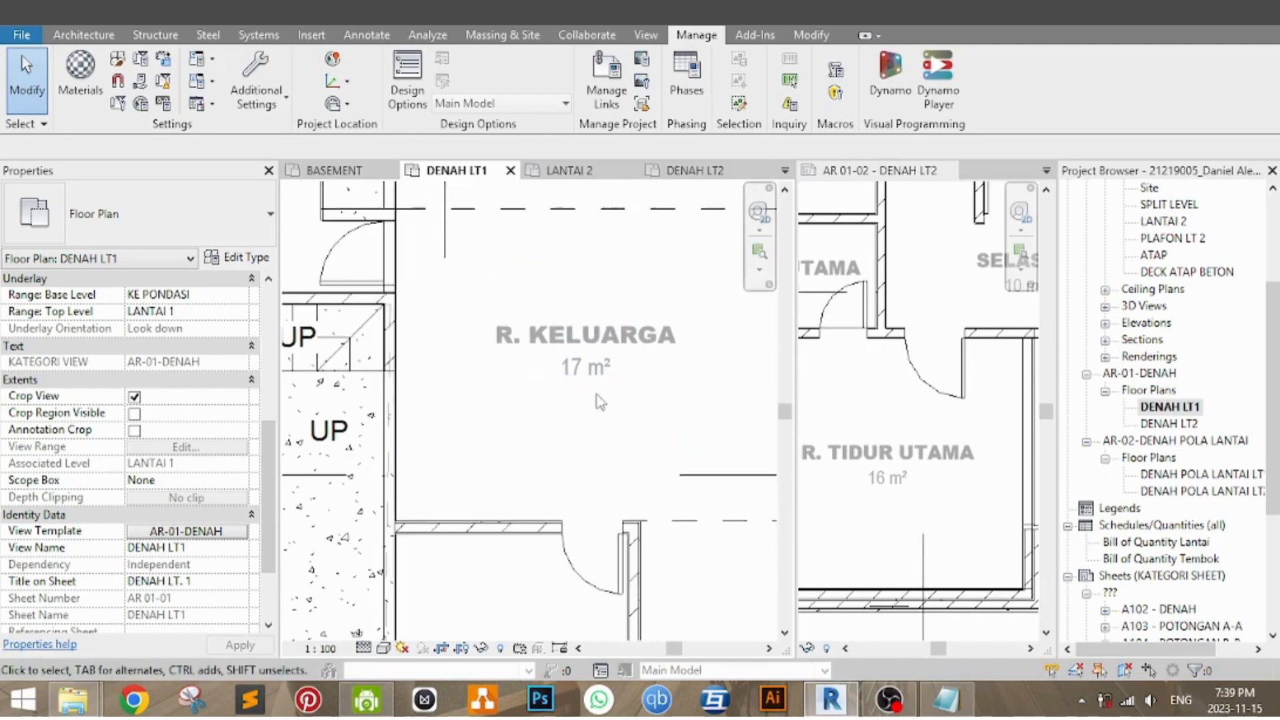
{"action": "scroll", "coordinate": [598, 400], "scroll_direction": "down", "scroll_amount": 2}
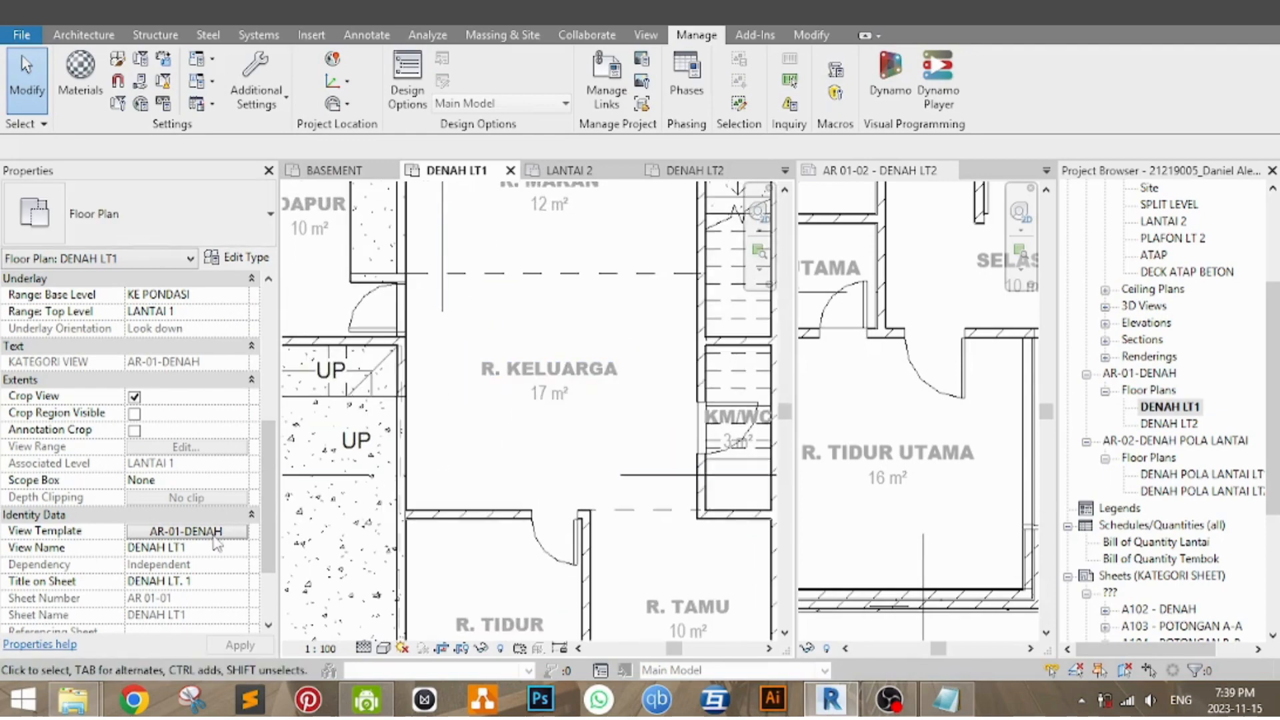
Review the model category visibility and graphic overrides in the AR-01-DENAH view template, from Areas through Windows
{"action": "left_click", "coordinate": [187, 532]}
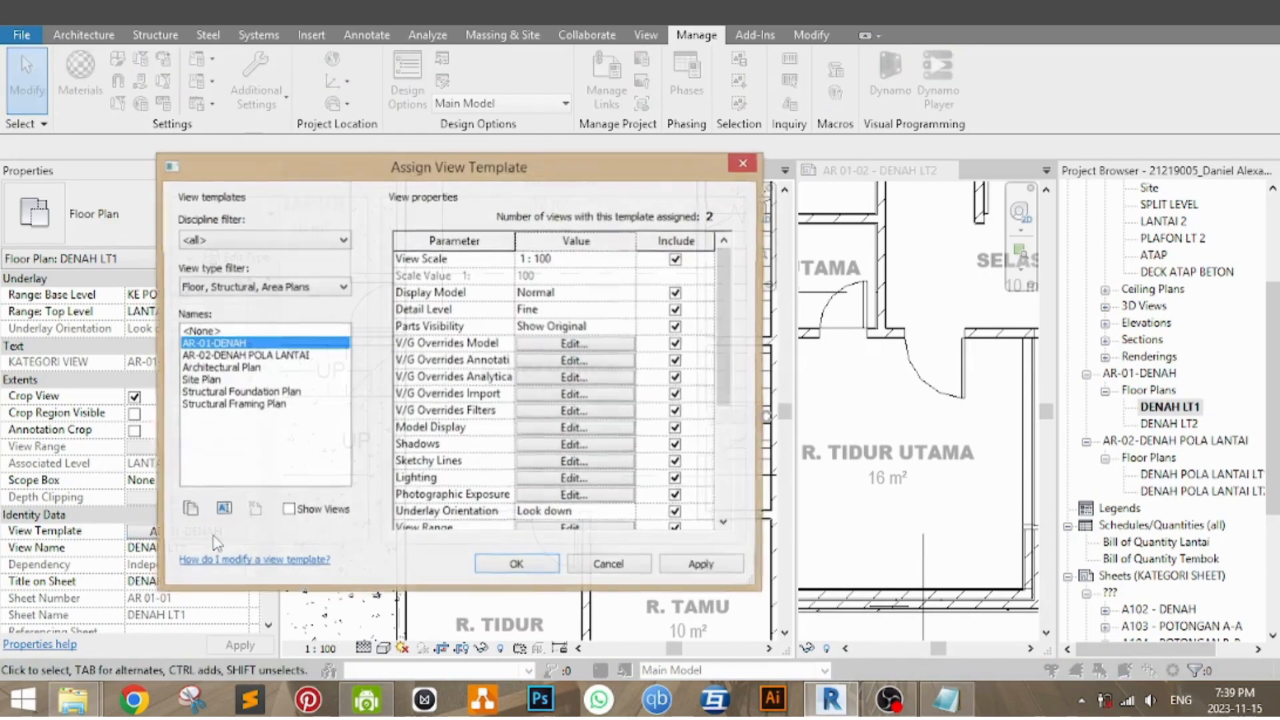
{"action": "left_click", "coordinate": [571, 366]}
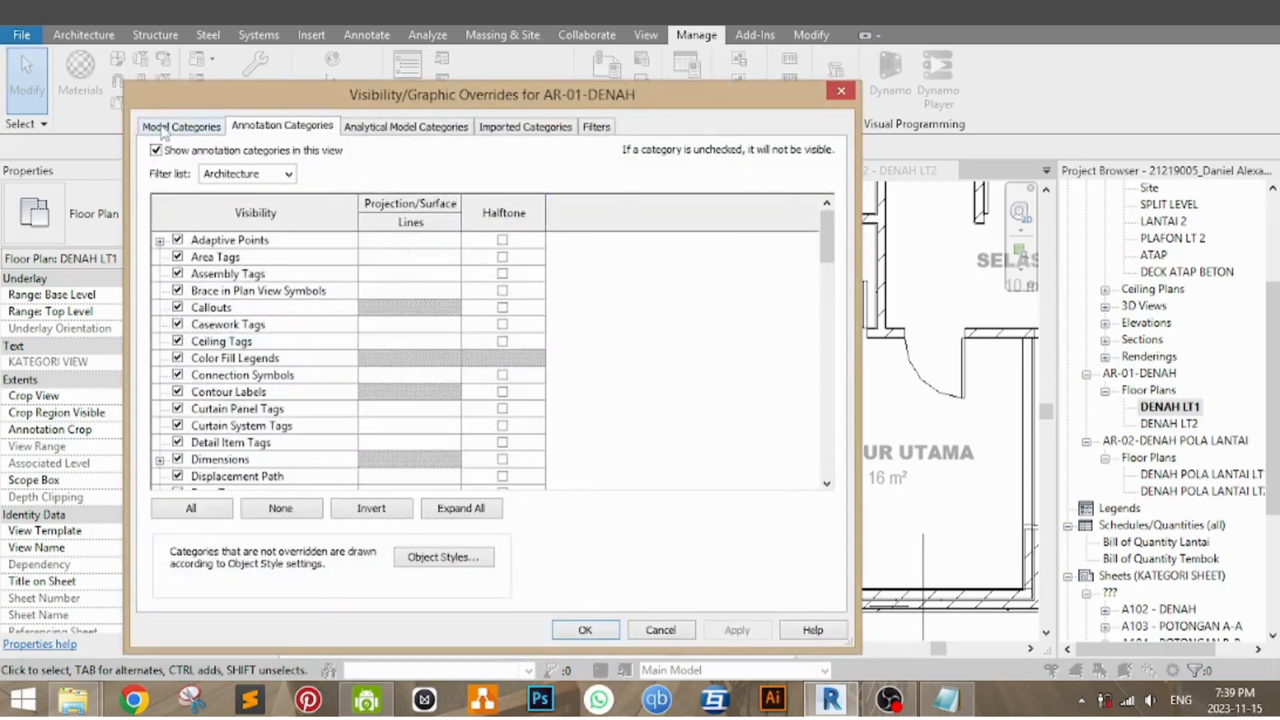
{"action": "left_click", "coordinate": [162, 128]}
{"action": "left_click", "coordinate": [260, 128]}
{"action": "left_click", "coordinate": [212, 131]}
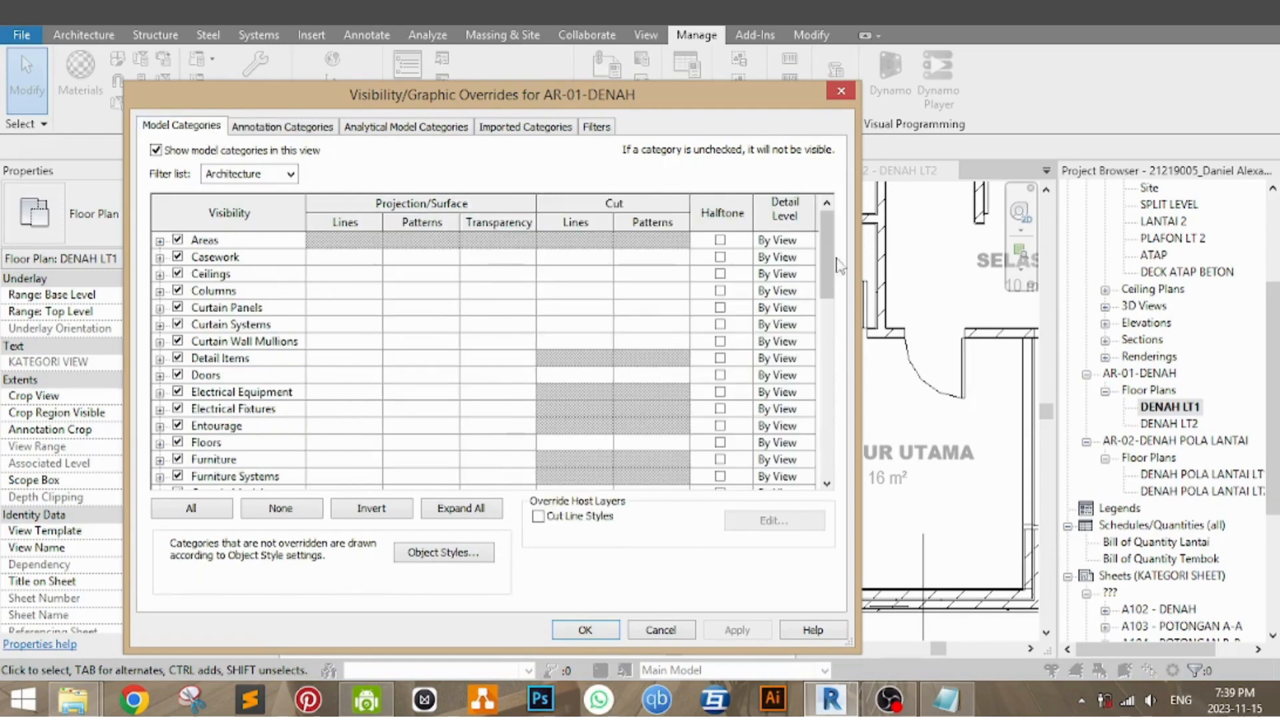
{"action": "left_click_drag", "start_coordinate": [678, 105], "coordinate": [610, 101]}
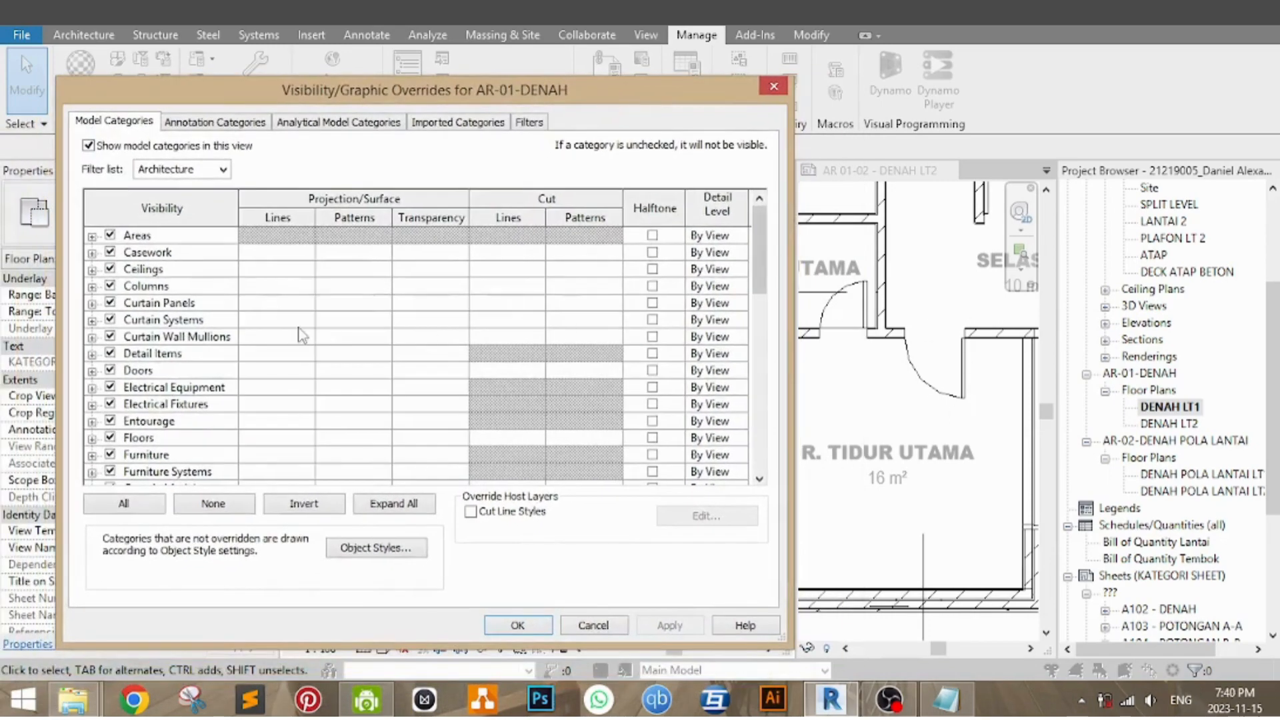
{"action": "scroll", "coordinate": [177, 390], "scroll_direction": "down", "scroll_amount": 1}
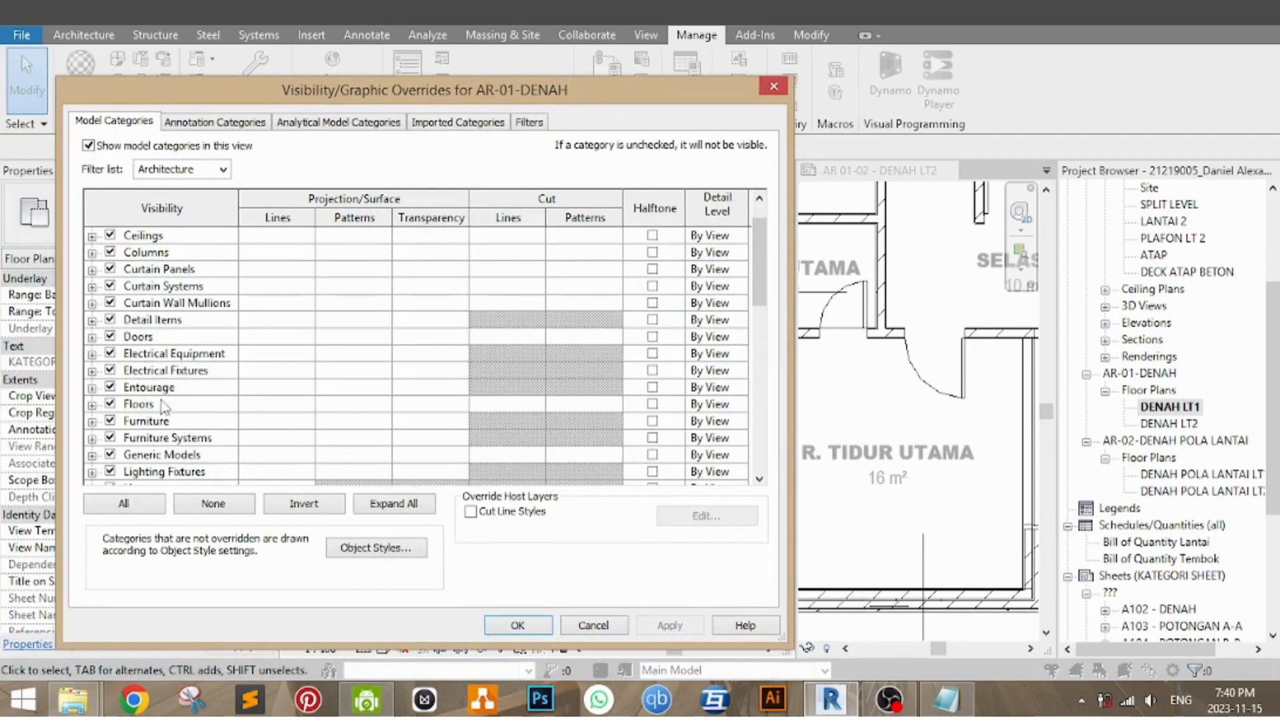
{"action": "scroll", "coordinate": [183, 414], "scroll_direction": "down", "scroll_amount": 4}
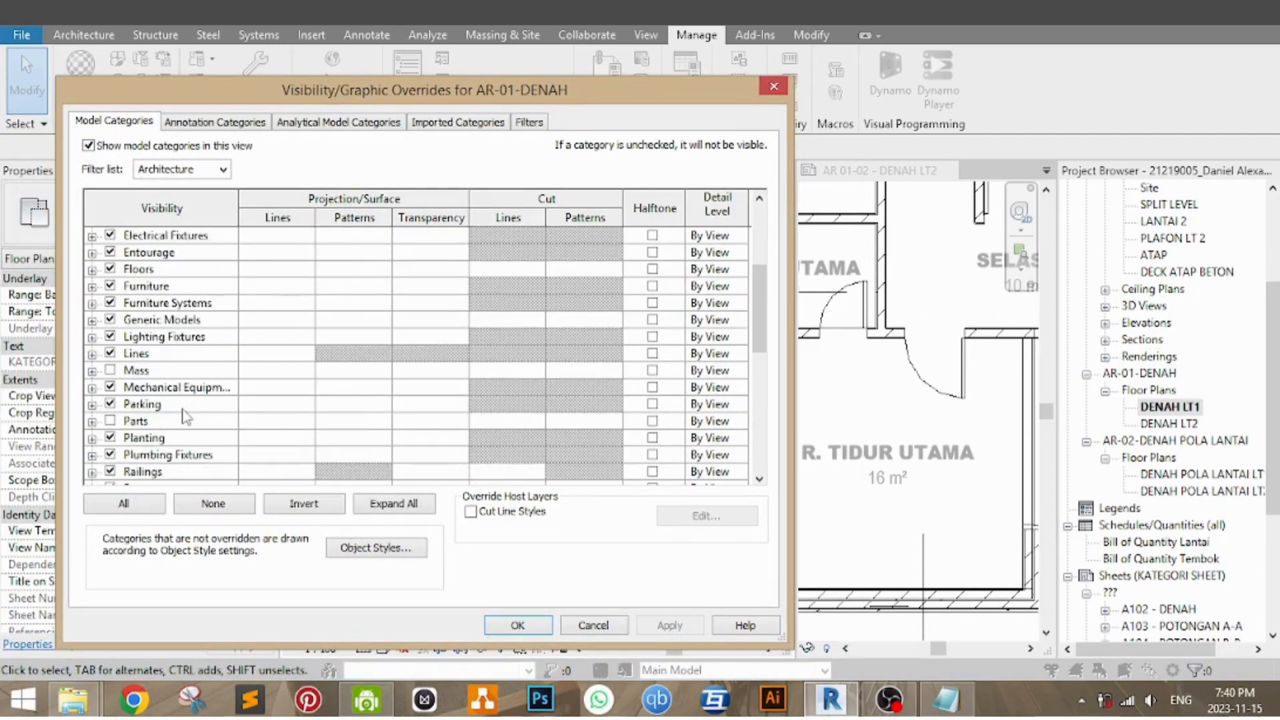
{"action": "scroll", "coordinate": [183, 420], "scroll_direction": "down", "scroll_amount": 2}
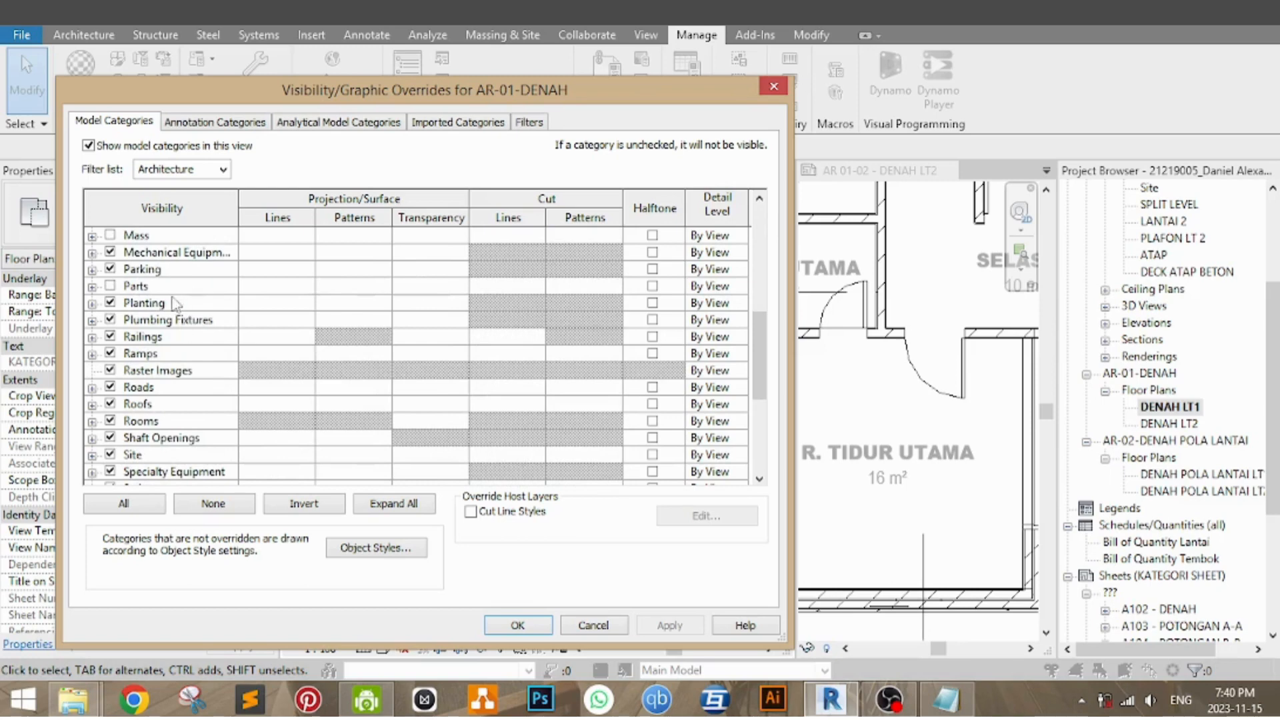
{"action": "scroll", "coordinate": [194, 360], "scroll_direction": "down", "scroll_amount": 1}
{"action": "scroll", "coordinate": [190, 367], "scroll_direction": "down", "scroll_amount": 2}
{"action": "scroll", "coordinate": [166, 322], "scroll_direction": "down", "scroll_amount": 2}
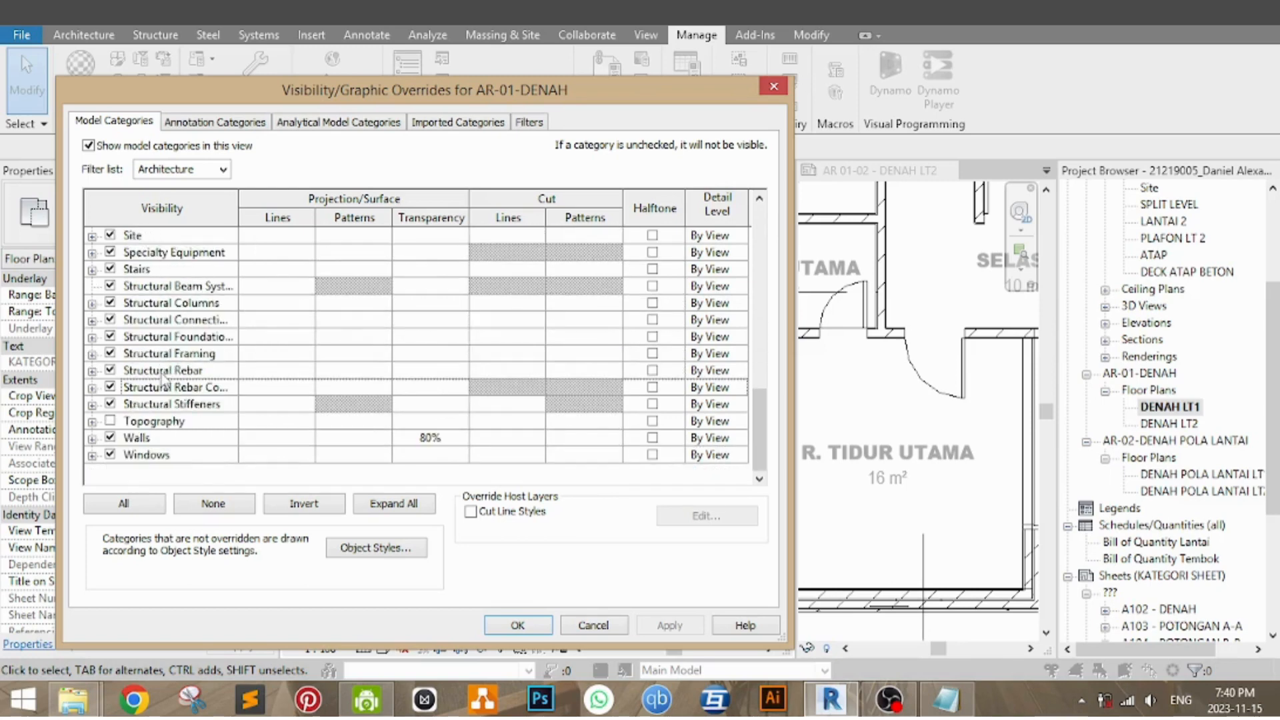
{"action": "scroll", "coordinate": [193, 414], "scroll_direction": "up", "scroll_amount": 10}
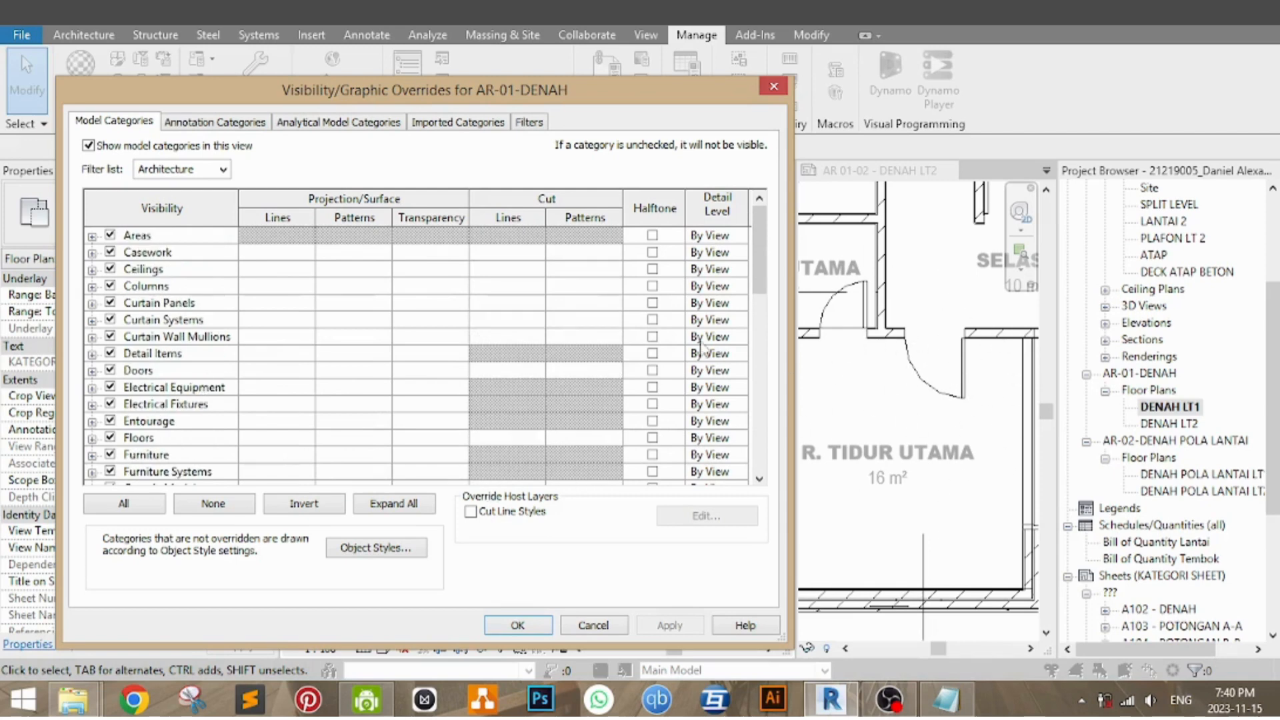
Review the annotation category visibility and halftone settings in the AR-01-DENAH view template, down to Room Tags
{"action": "left_click", "coordinate": [225, 124]}
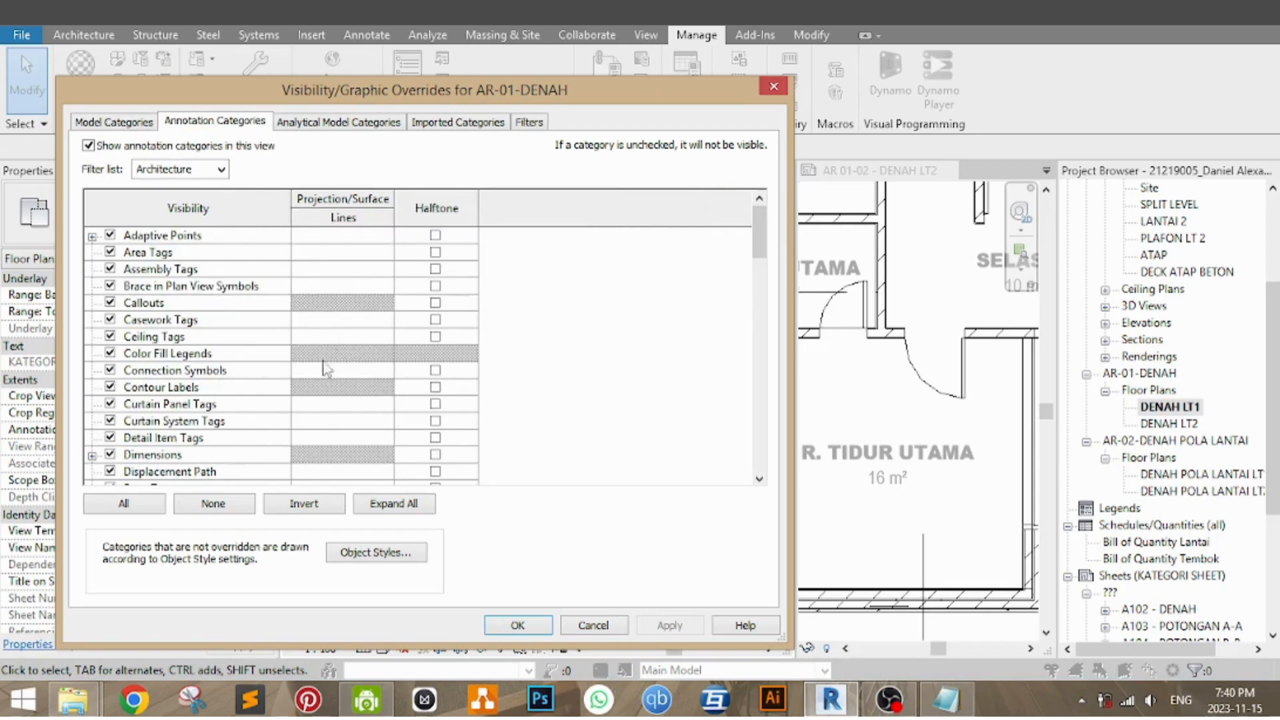
{"action": "scroll", "coordinate": [157, 353], "scroll_direction": "down", "scroll_amount": 4}
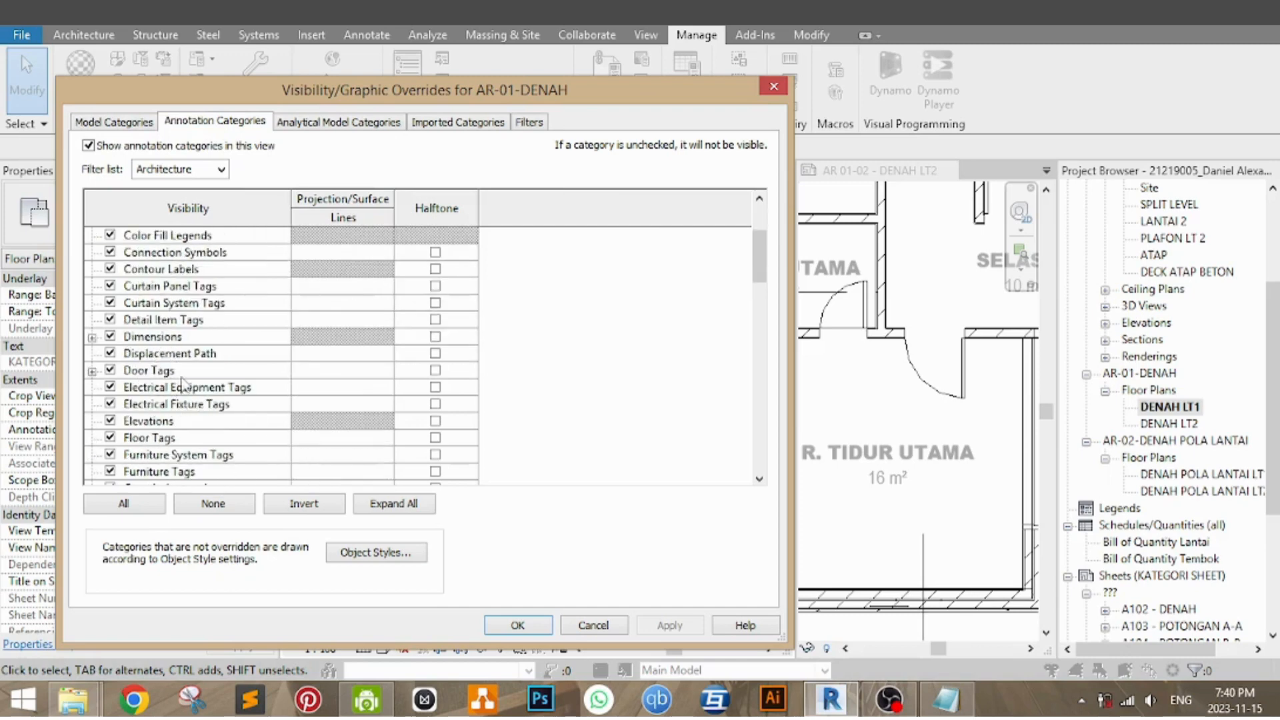
{"action": "scroll", "coordinate": [168, 383], "scroll_direction": "down", "scroll_amount": 3}
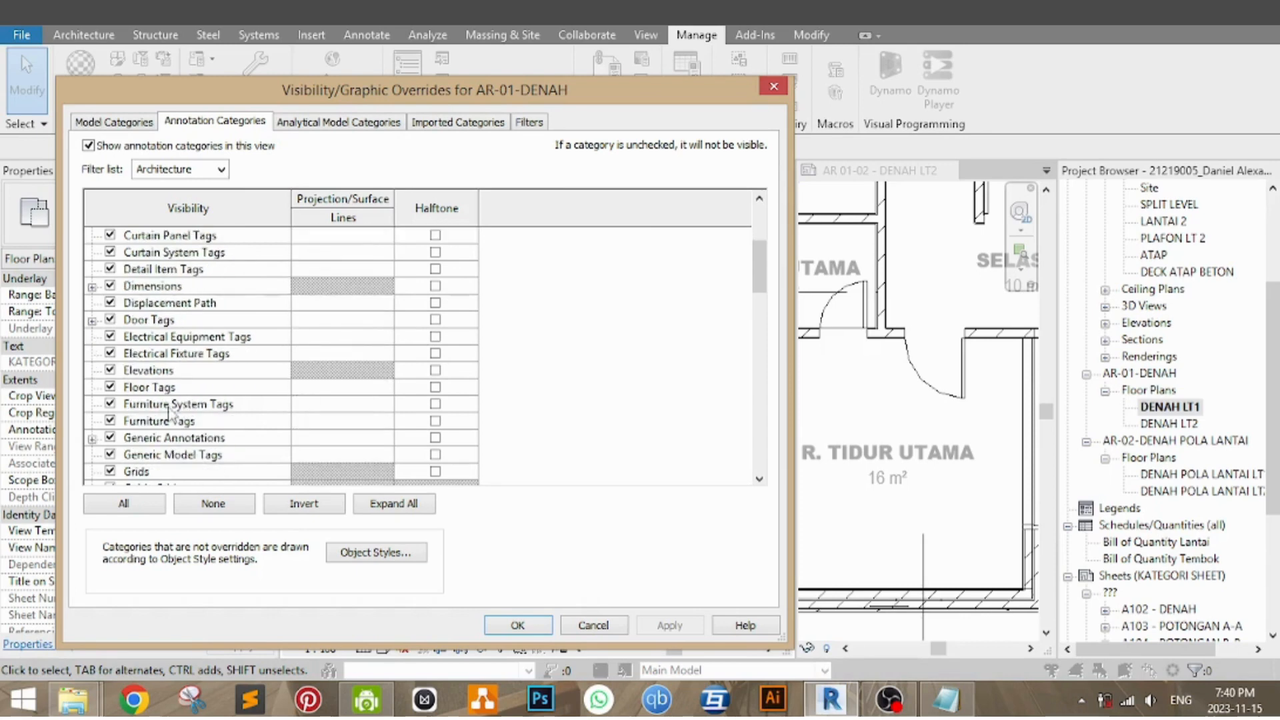
{"action": "scroll", "coordinate": [167, 400], "scroll_direction": "down", "scroll_amount": 1}
{"action": "scroll", "coordinate": [166, 400], "scroll_direction": "down", "scroll_amount": 1}
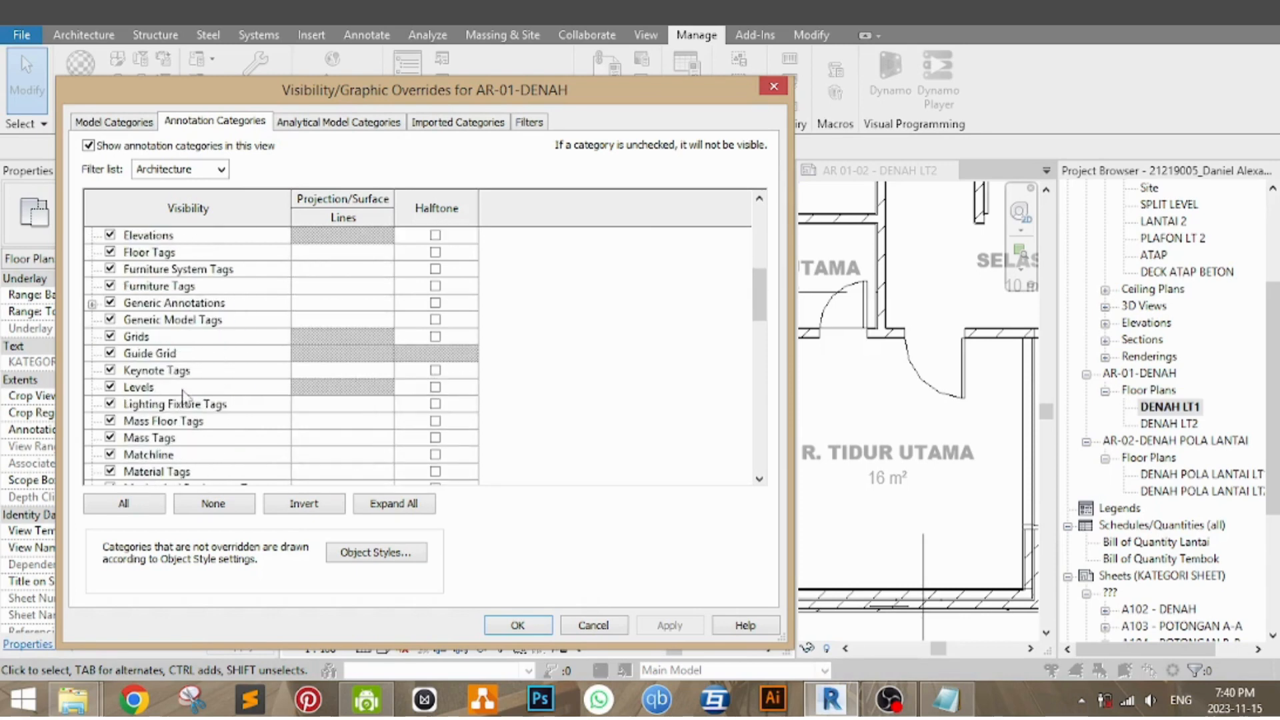
{"action": "scroll", "coordinate": [357, 400], "scroll_direction": "down", "scroll_amount": 2}
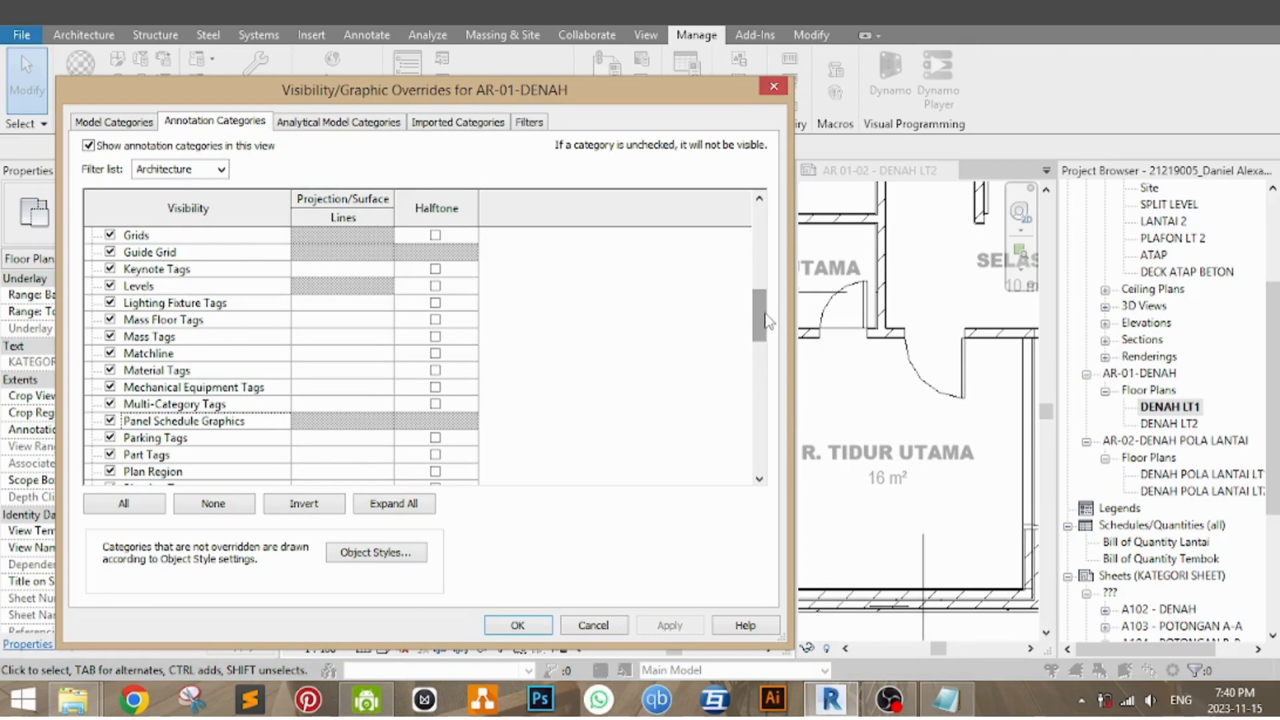
{"action": "scroll", "coordinate": [766, 321], "scroll_direction": "down", "scroll_amount": 7}
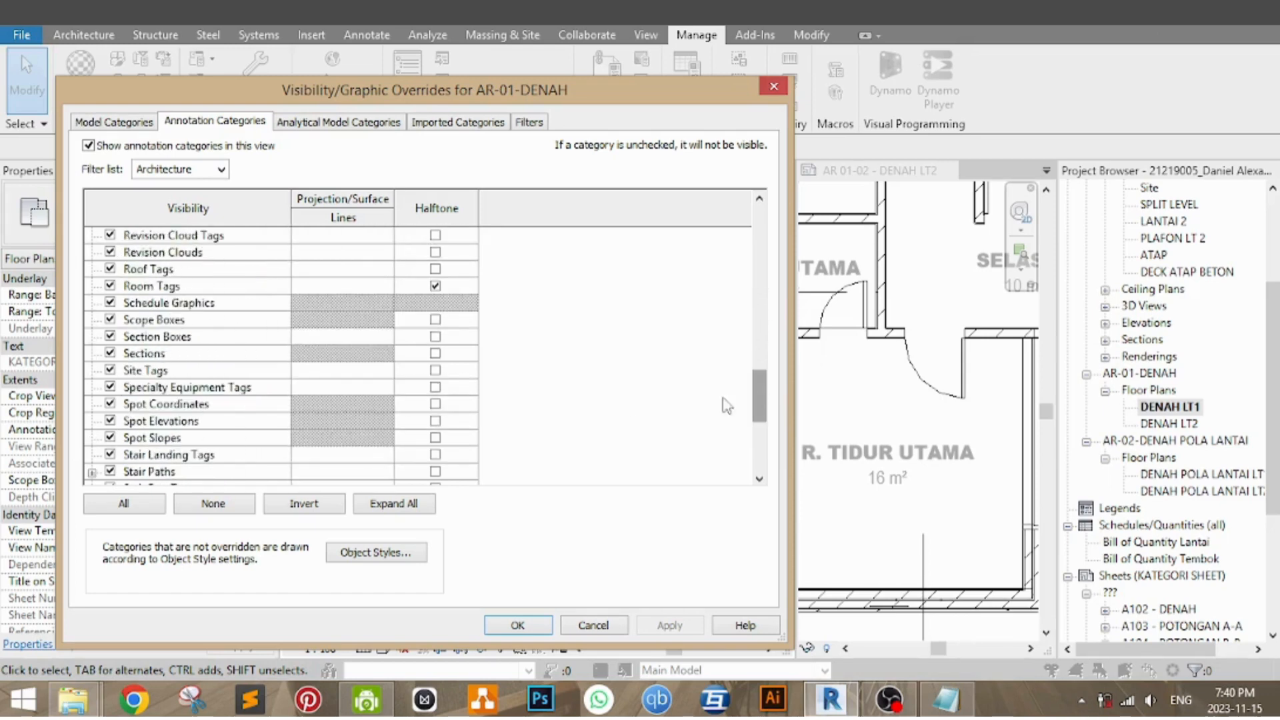